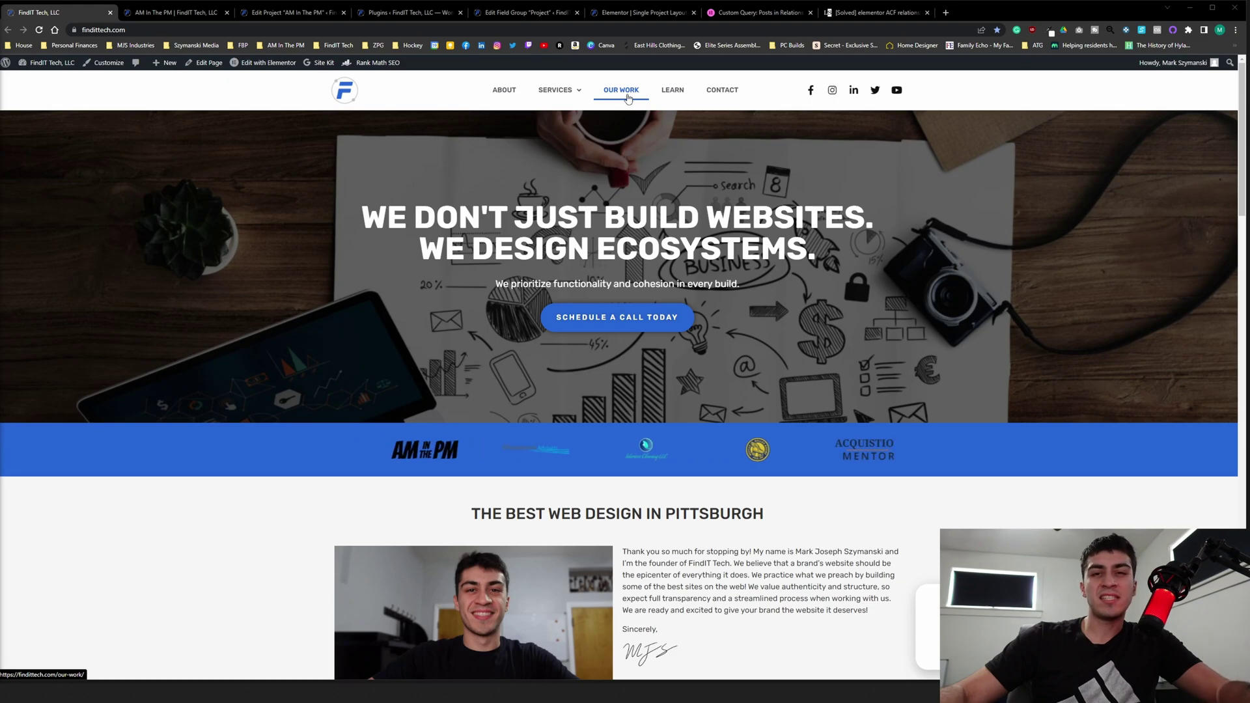
Step: Open the Our Work page and scroll to the FBP, Grapevine and Illuminate Advisors project cards
{"action": "left_click", "coordinate": [629, 97]}
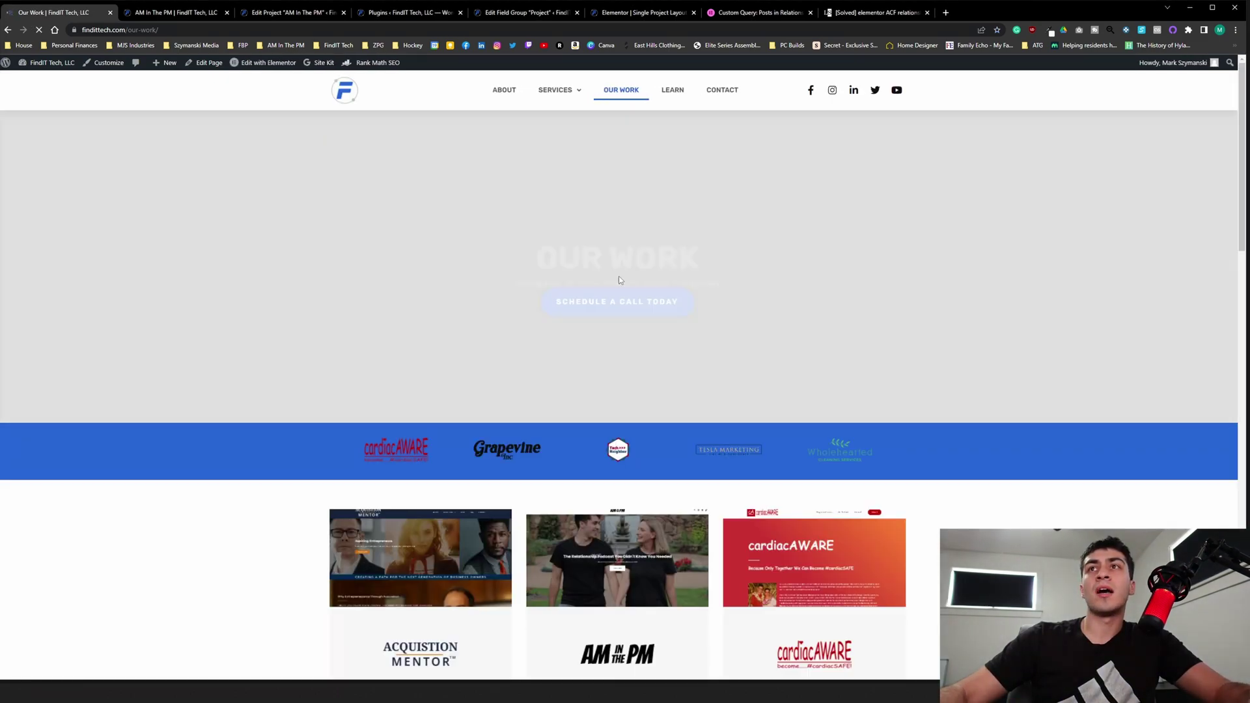
{"action": "scroll", "coordinate": [625, 423], "scroll_direction": "down", "scroll_amount": 9}
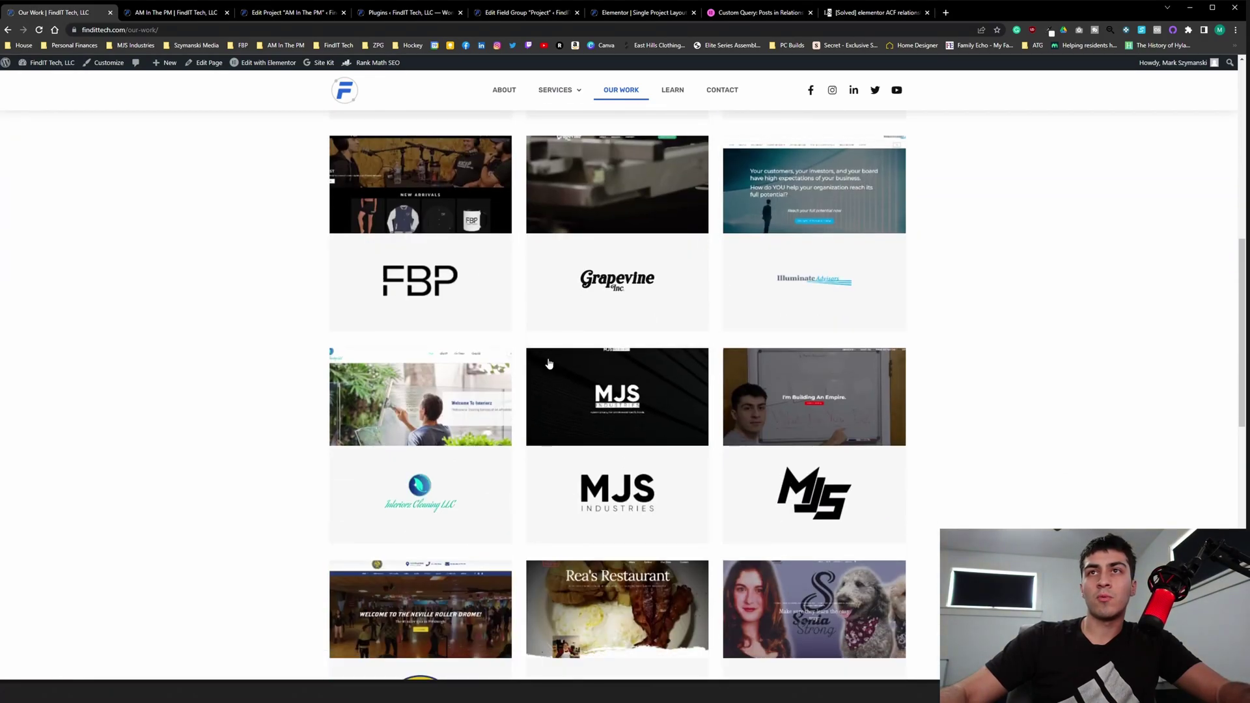
{"action": "scroll", "coordinate": [673, 410], "scroll_direction": "up", "scroll_amount": 3}
{"action": "scroll", "coordinate": [616, 297], "scroll_direction": "up", "scroll_amount": 3}
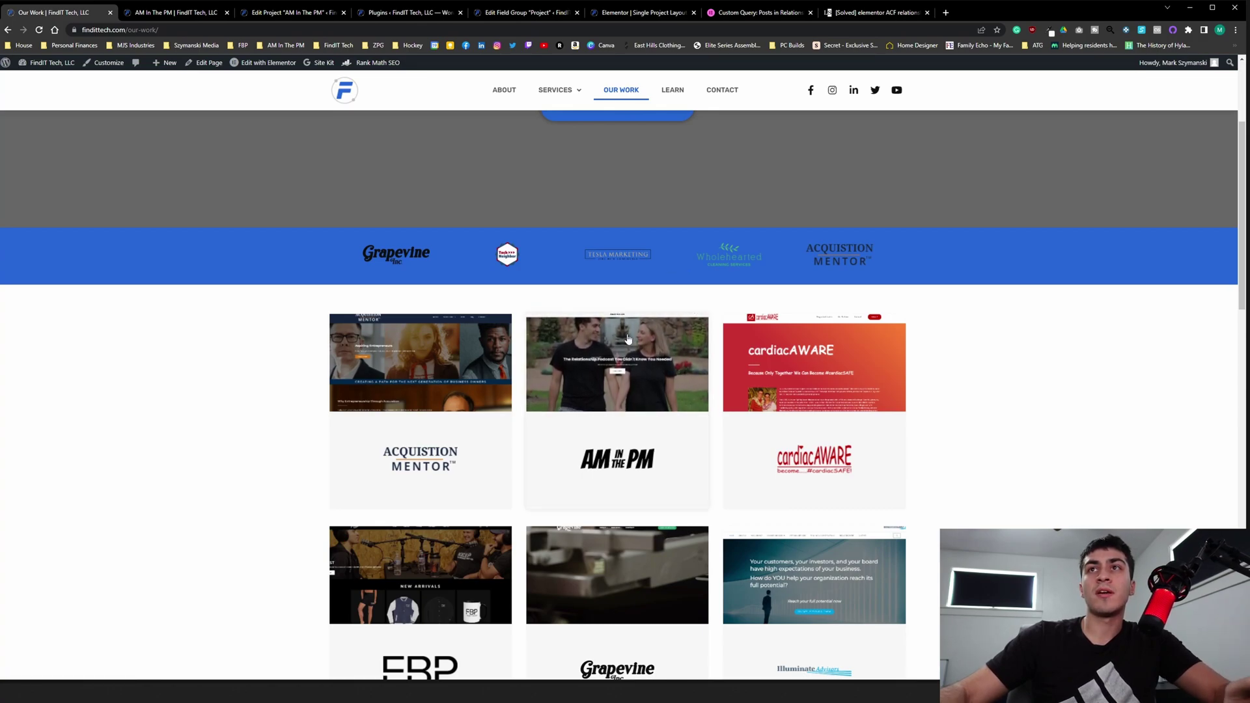
{"action": "scroll", "coordinate": [650, 306], "scroll_direction": "down", "scroll_amount": 2}
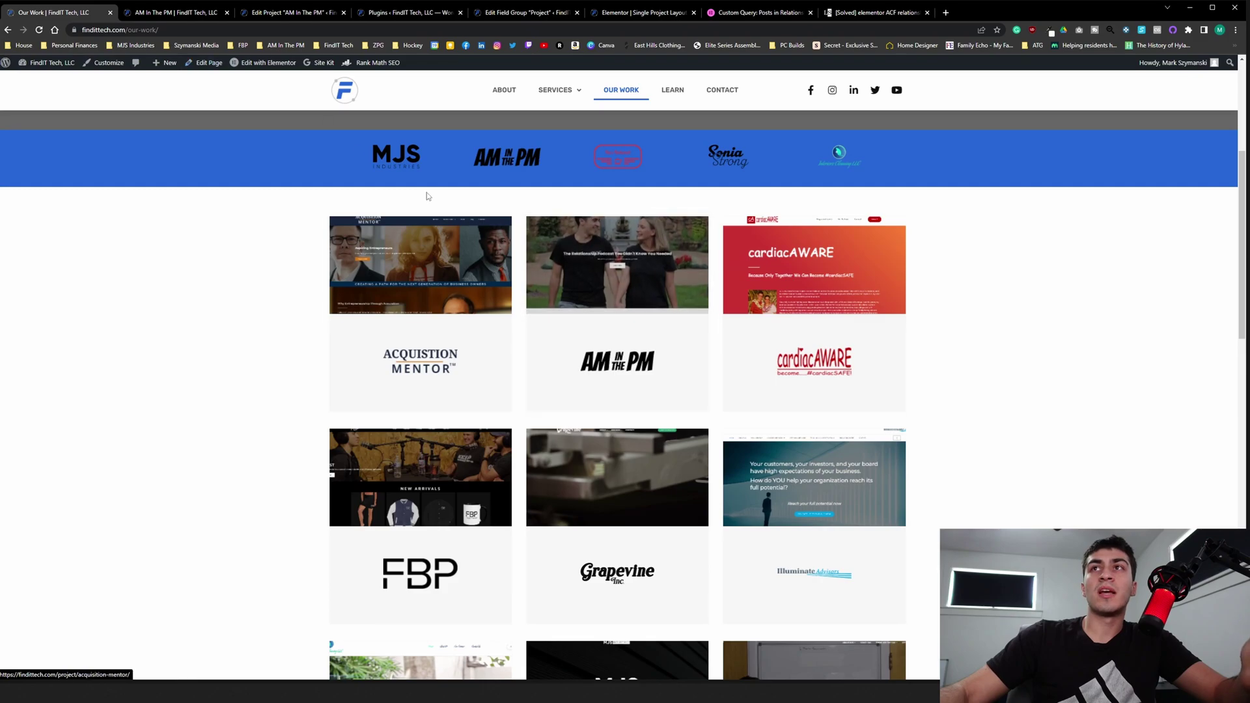
{"action": "left_click", "coordinate": [174, 12]}
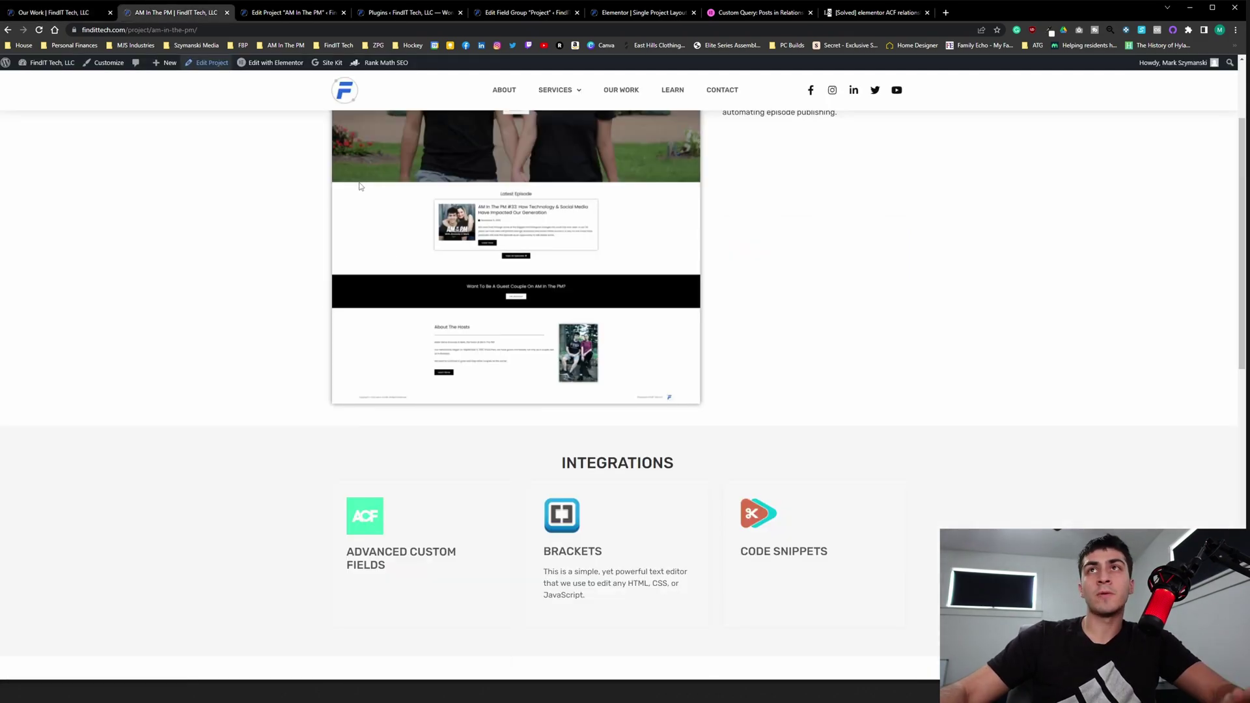
{"action": "scroll", "coordinate": [361, 185], "scroll_direction": "up", "scroll_amount": 2}
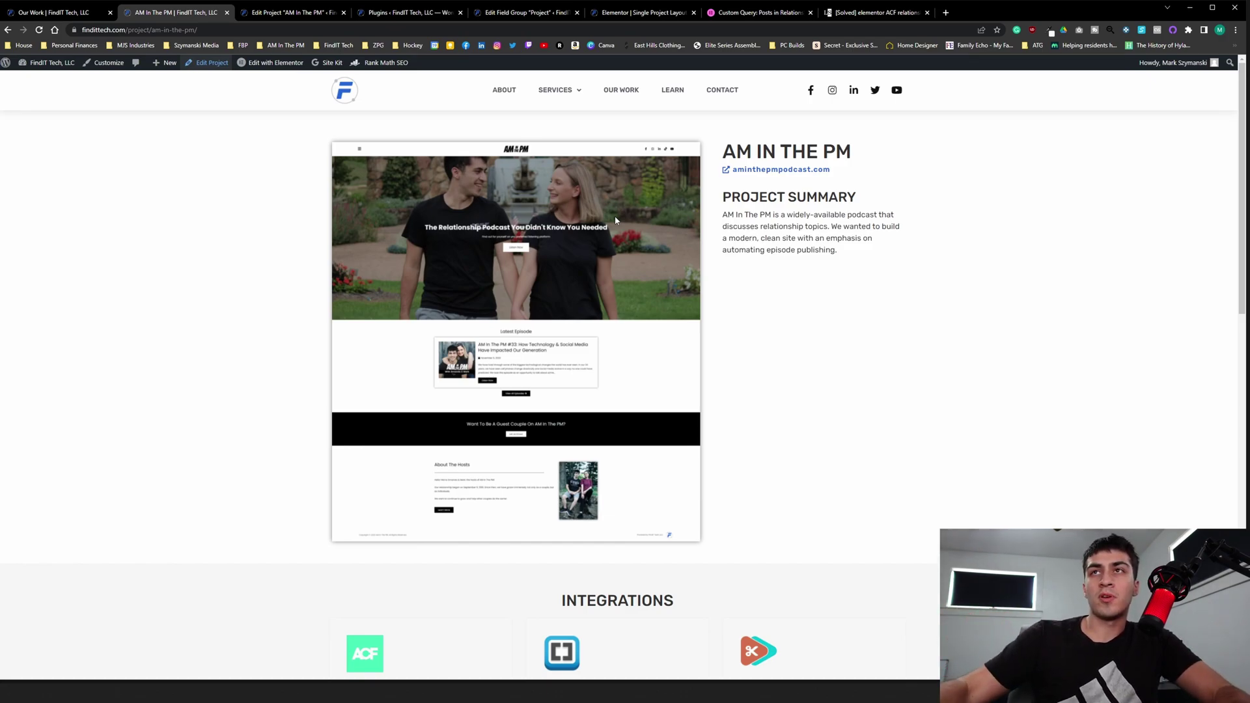
{"action": "scroll", "coordinate": [772, 243], "scroll_direction": "down", "scroll_amount": 1}
{"action": "scroll", "coordinate": [790, 248], "scroll_direction": "up", "scroll_amount": 1}
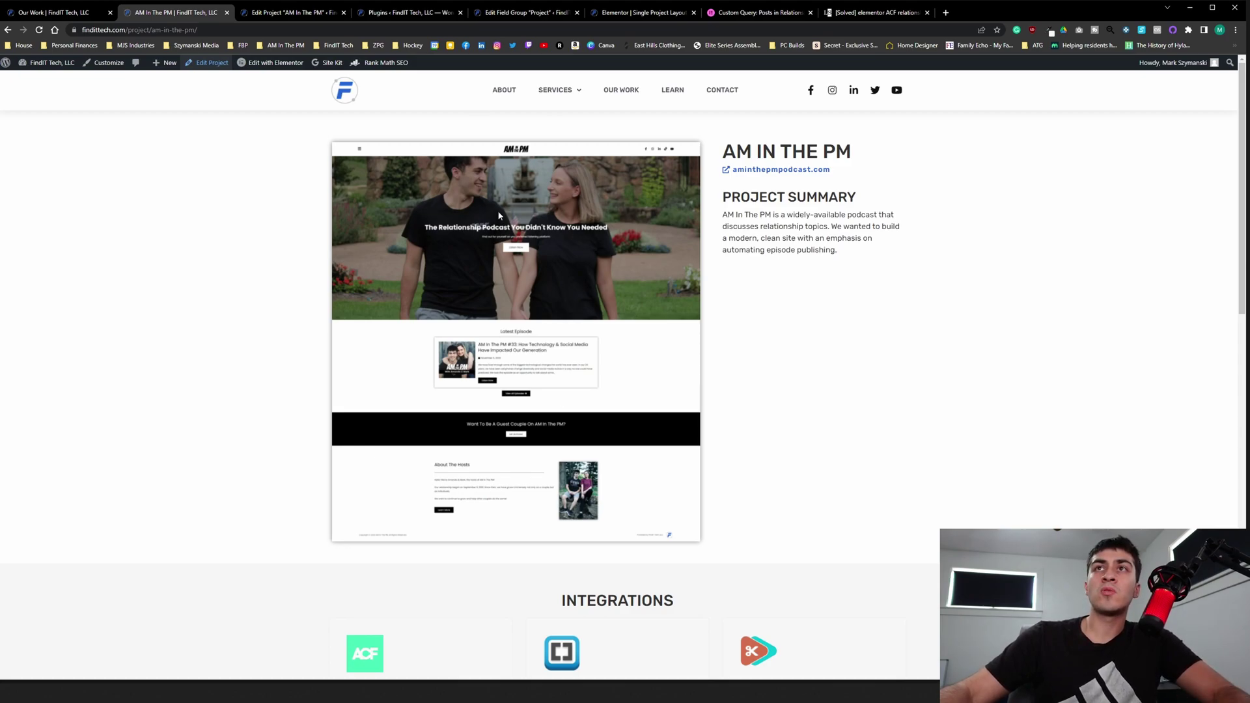
{"action": "triple_click", "coordinate": [872, 159]}
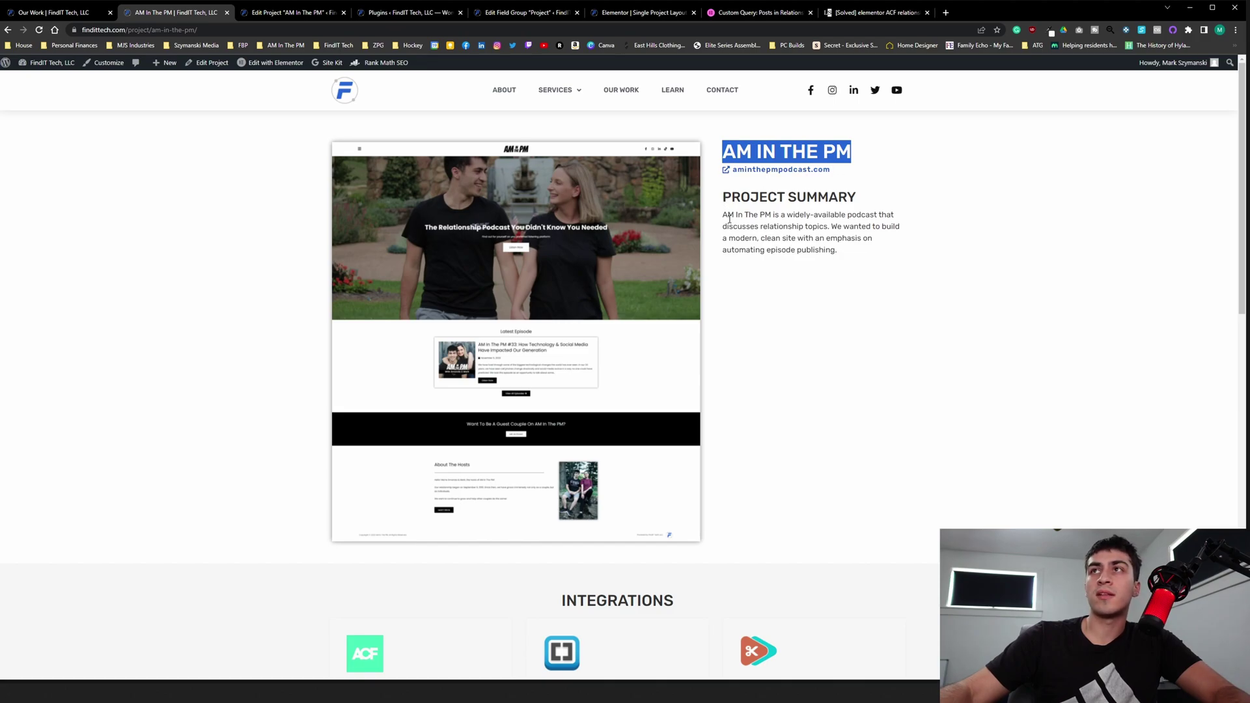
{"action": "left_click_drag", "start_coordinate": [729, 219], "coordinate": [853, 264]}
{"action": "scroll", "coordinate": [851, 260], "scroll_direction": "down", "scroll_amount": 4}
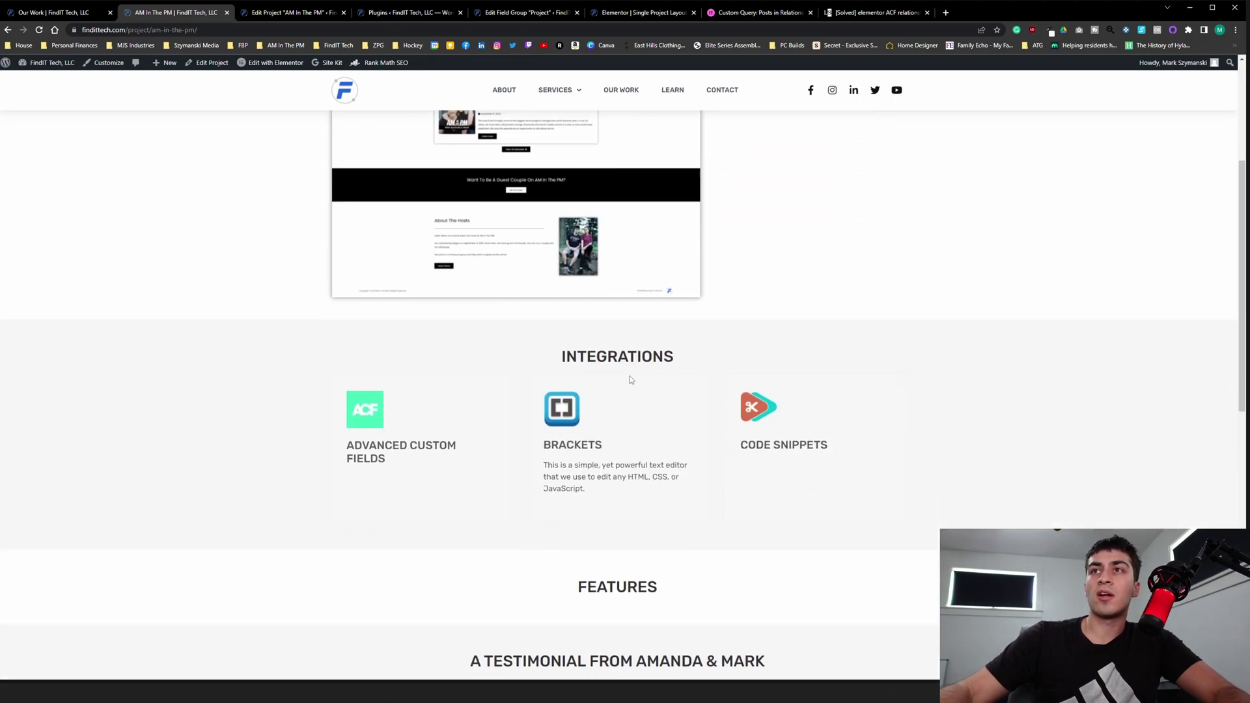
{"action": "scroll", "coordinate": [630, 379], "scroll_direction": "down", "scroll_amount": 1}
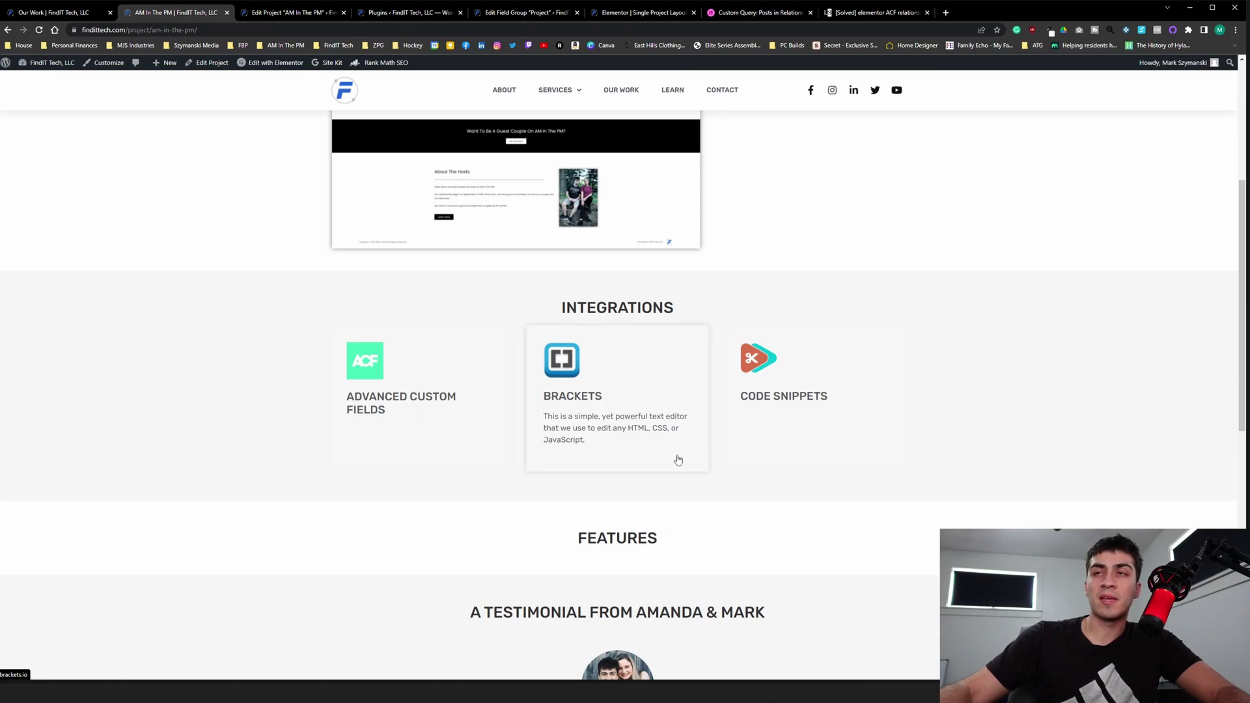
{"action": "scroll", "coordinate": [621, 405], "scroll_direction": "down", "scroll_amount": 2}
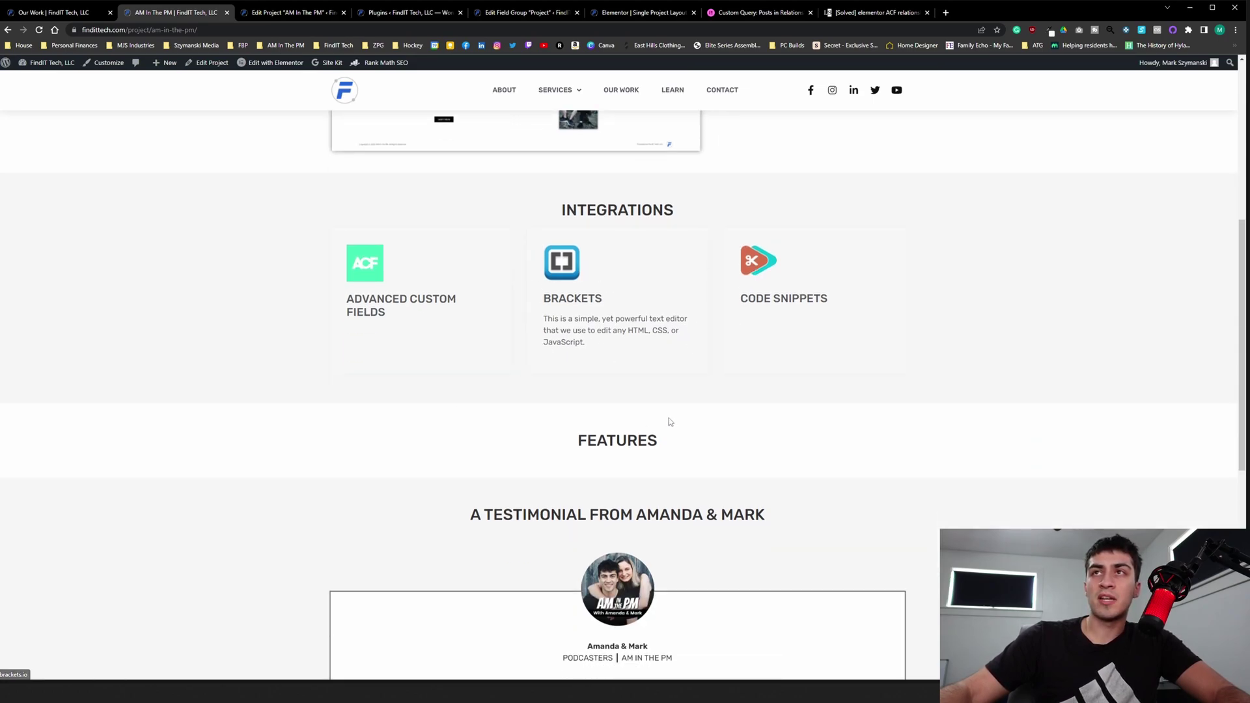
{"action": "scroll", "coordinate": [669, 422], "scroll_direction": "down", "scroll_amount": 5}
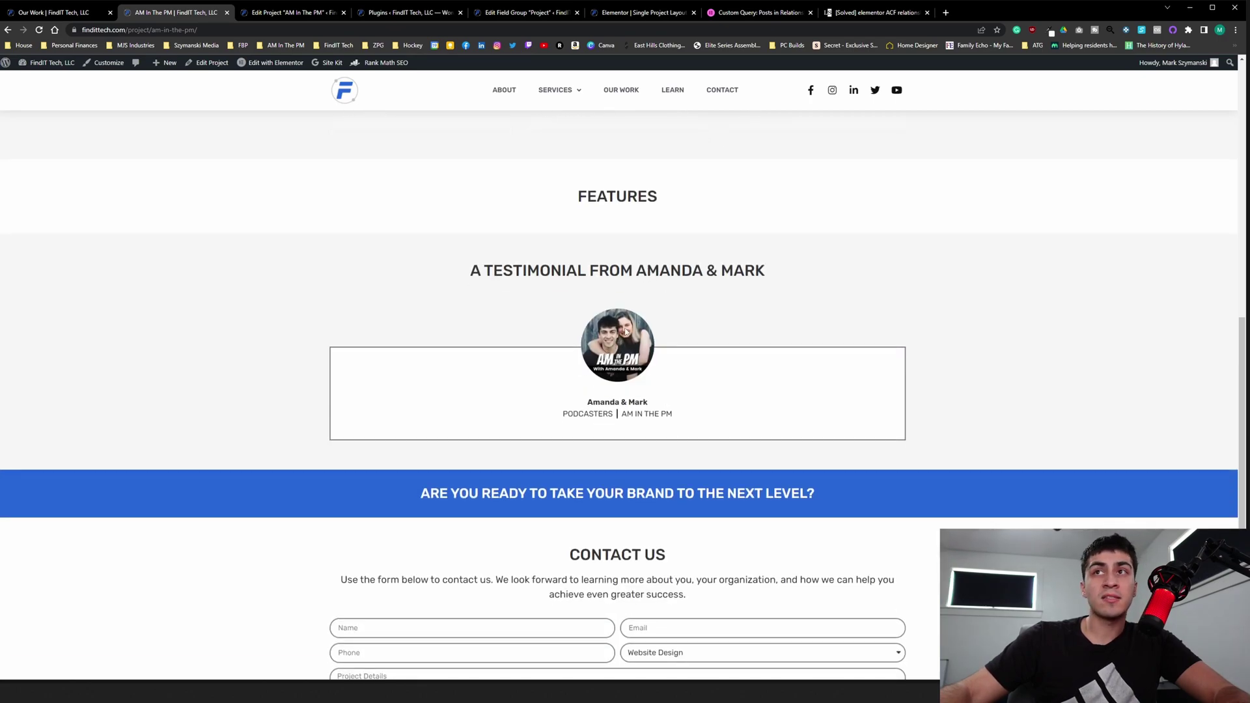
{"action": "left_click_drag", "start_coordinate": [587, 404], "coordinate": [659, 410]}
{"action": "double_click", "coordinate": [572, 414]}
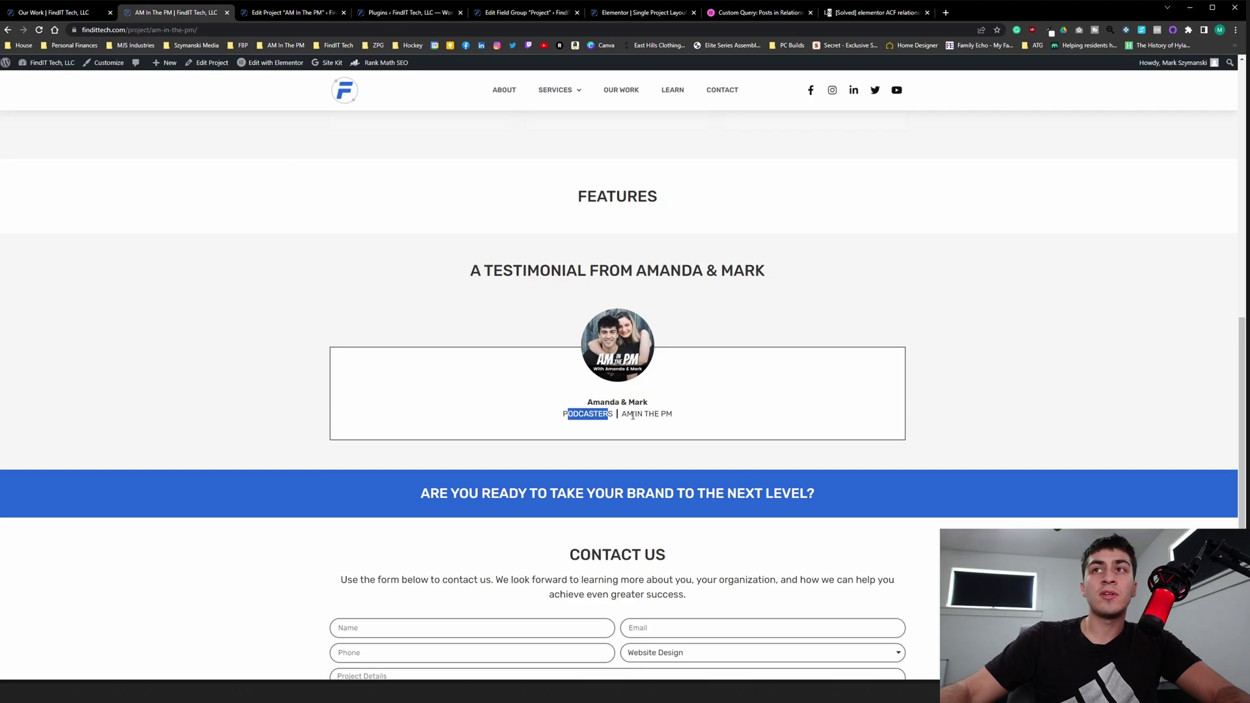
{"action": "left_click", "coordinate": [644, 411]}
{"action": "left_click", "coordinate": [321, 17]}
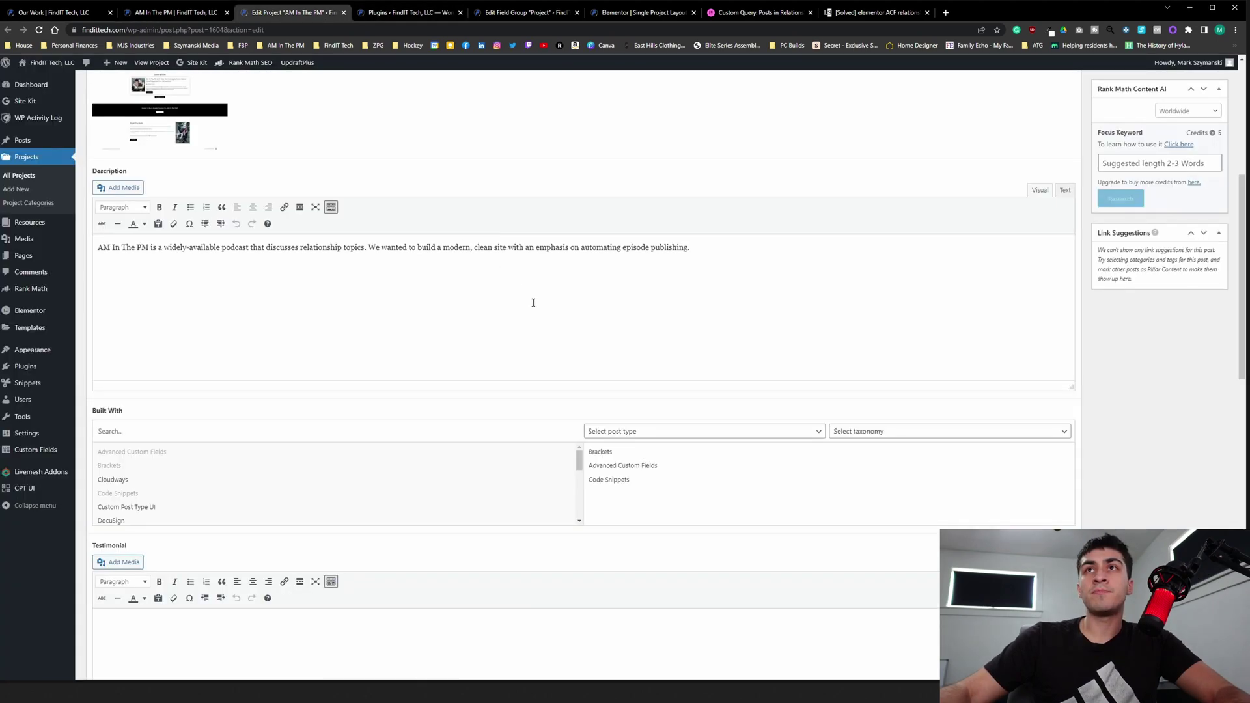
{"action": "scroll", "coordinate": [524, 291], "scroll_direction": "up", "scroll_amount": 5}
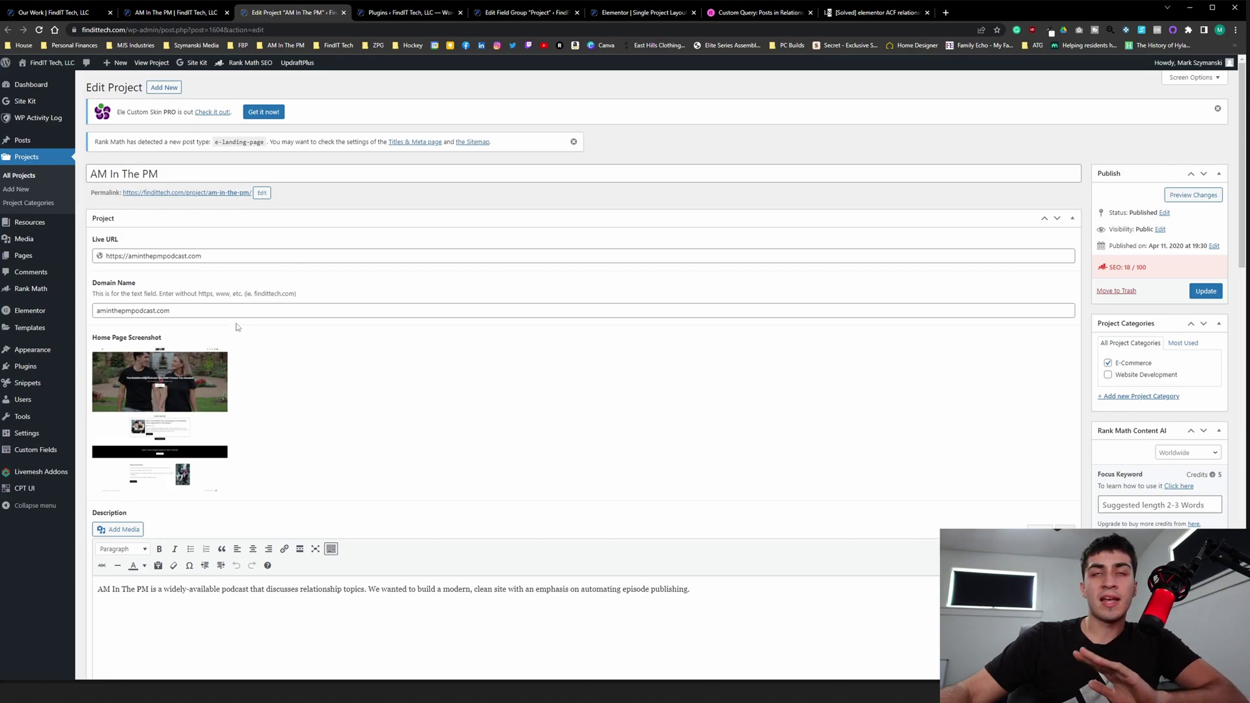
{"action": "scroll", "coordinate": [262, 316], "scroll_direction": "down", "scroll_amount": 2}
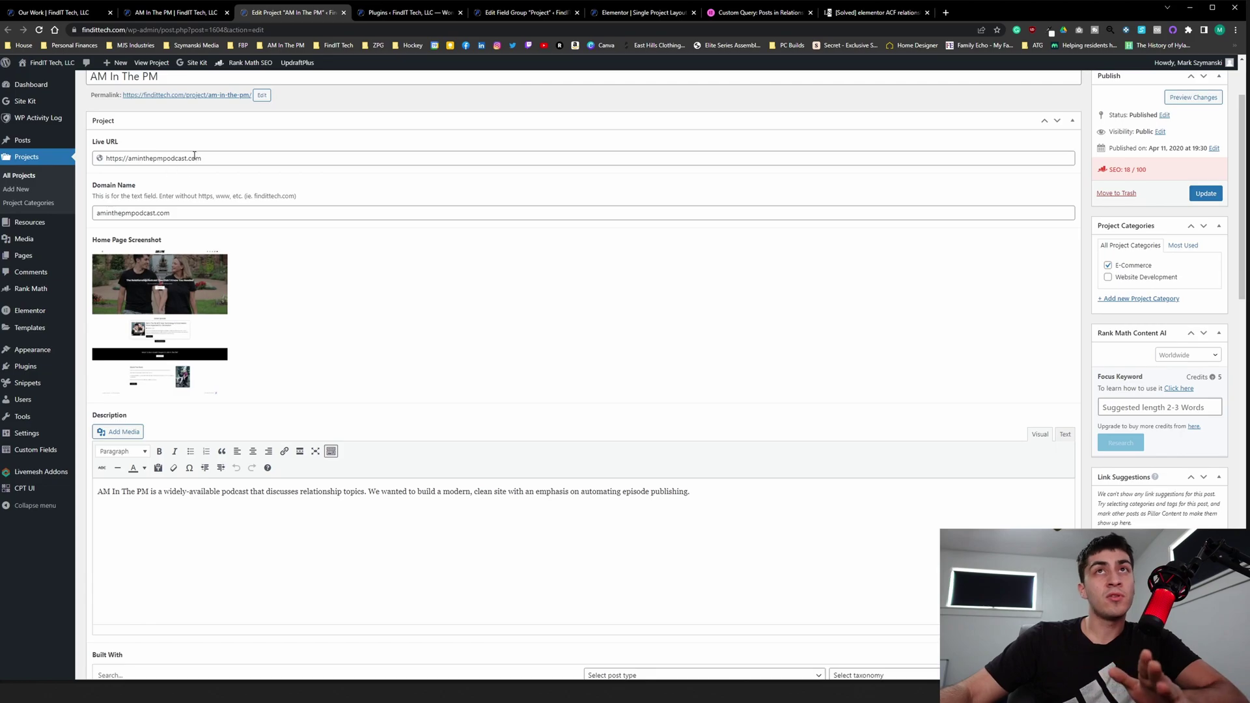
{"action": "scroll", "coordinate": [203, 388], "scroll_direction": "down", "scroll_amount": 5}
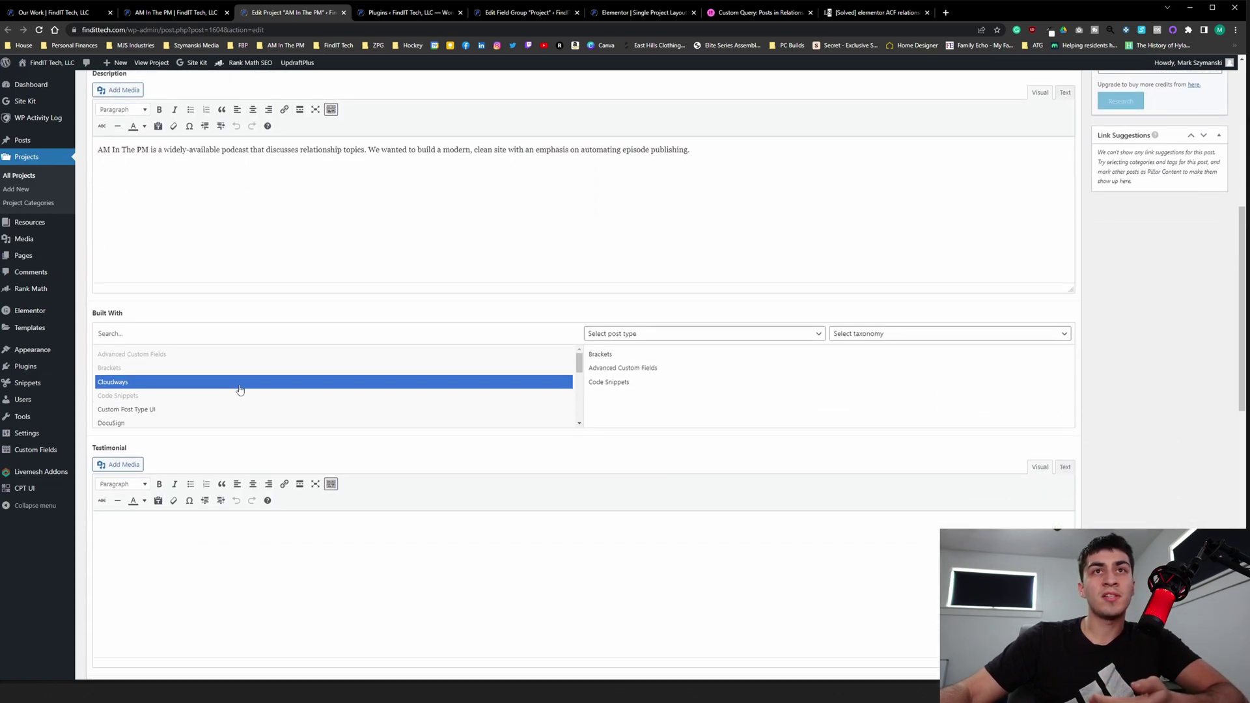
{"action": "scroll", "coordinate": [237, 288], "scroll_direction": "down", "scroll_amount": 5}
{"action": "scroll", "coordinate": [296, 474], "scroll_direction": "up", "scroll_amount": 5}
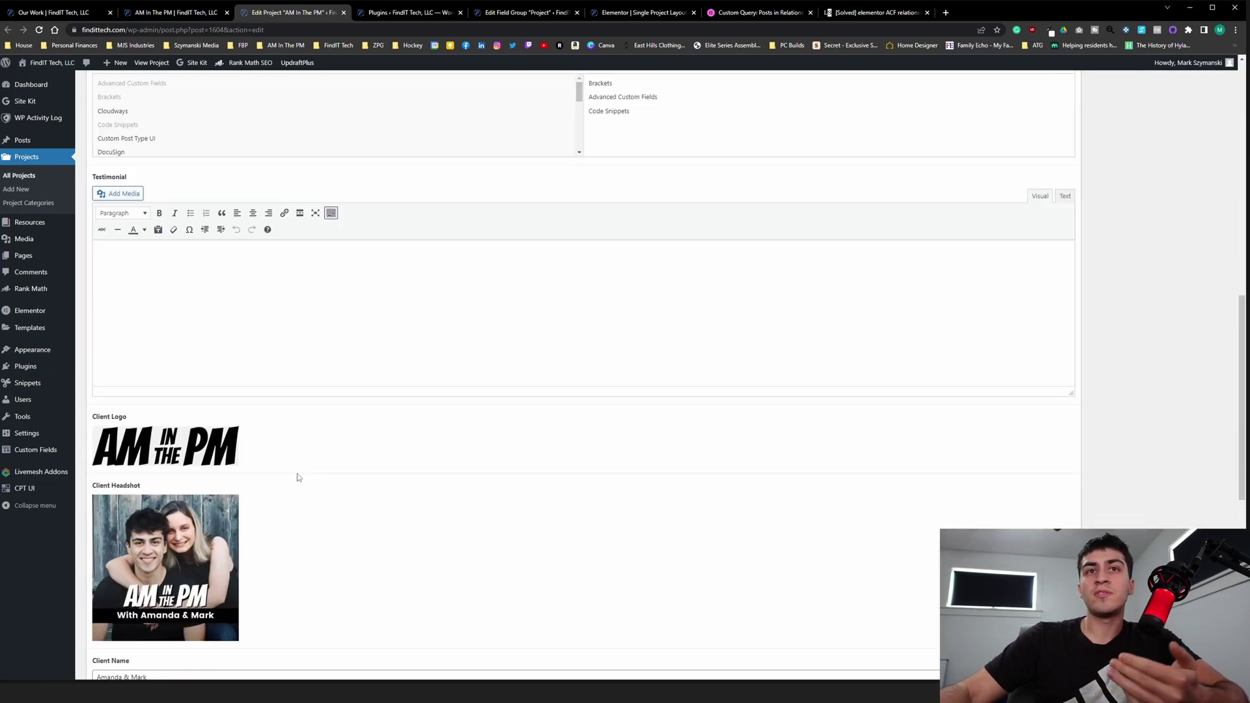
{"action": "scroll", "coordinate": [239, 254], "scroll_direction": "up", "scroll_amount": 5}
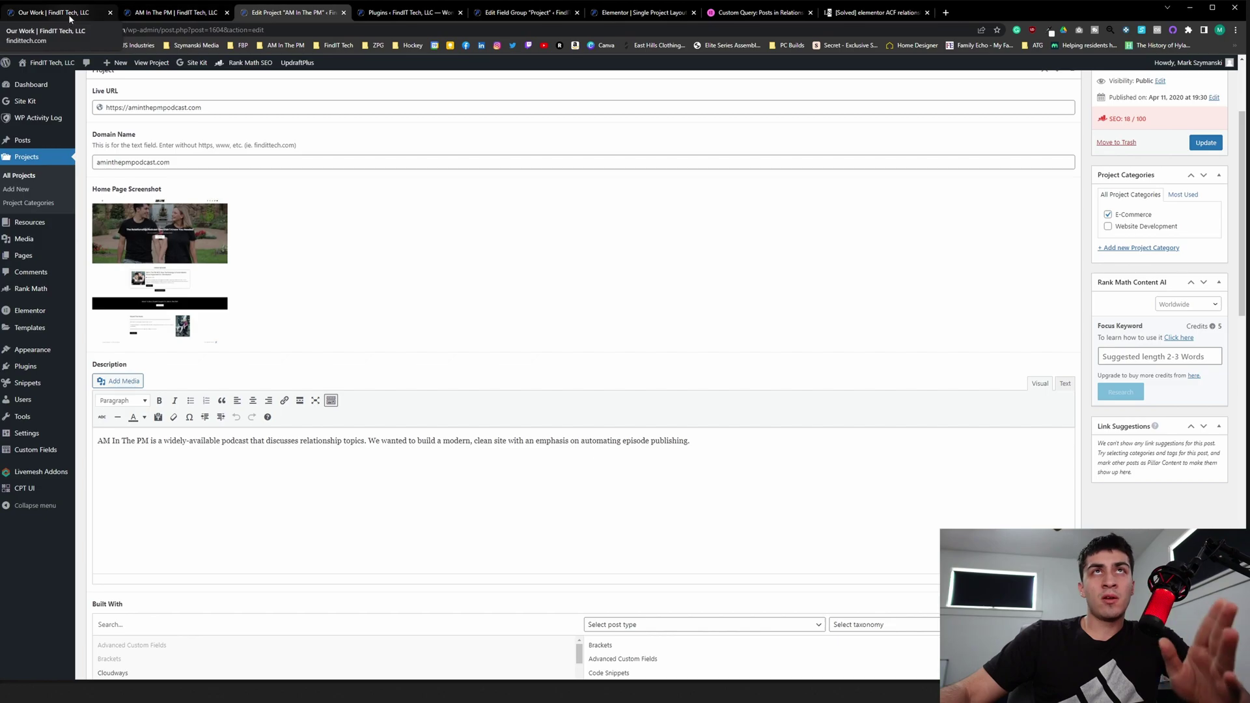
{"action": "left_click", "coordinate": [136, 14]}
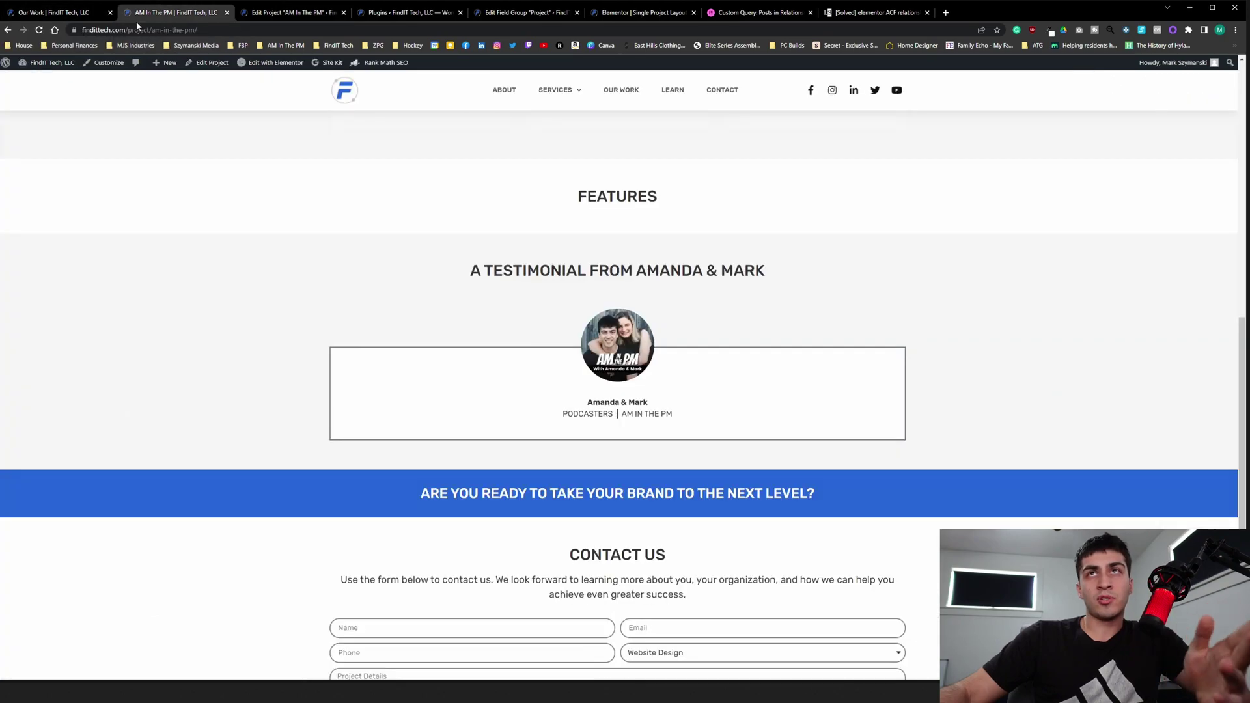
Step: Open the Learn page in a new tab beside Our Work and scroll down its resource cards
{"action": "middle_click", "coordinate": [673, 90]}
{"action": "left_click_drag", "start_coordinate": [280, 13], "coordinate": [189, 13]}
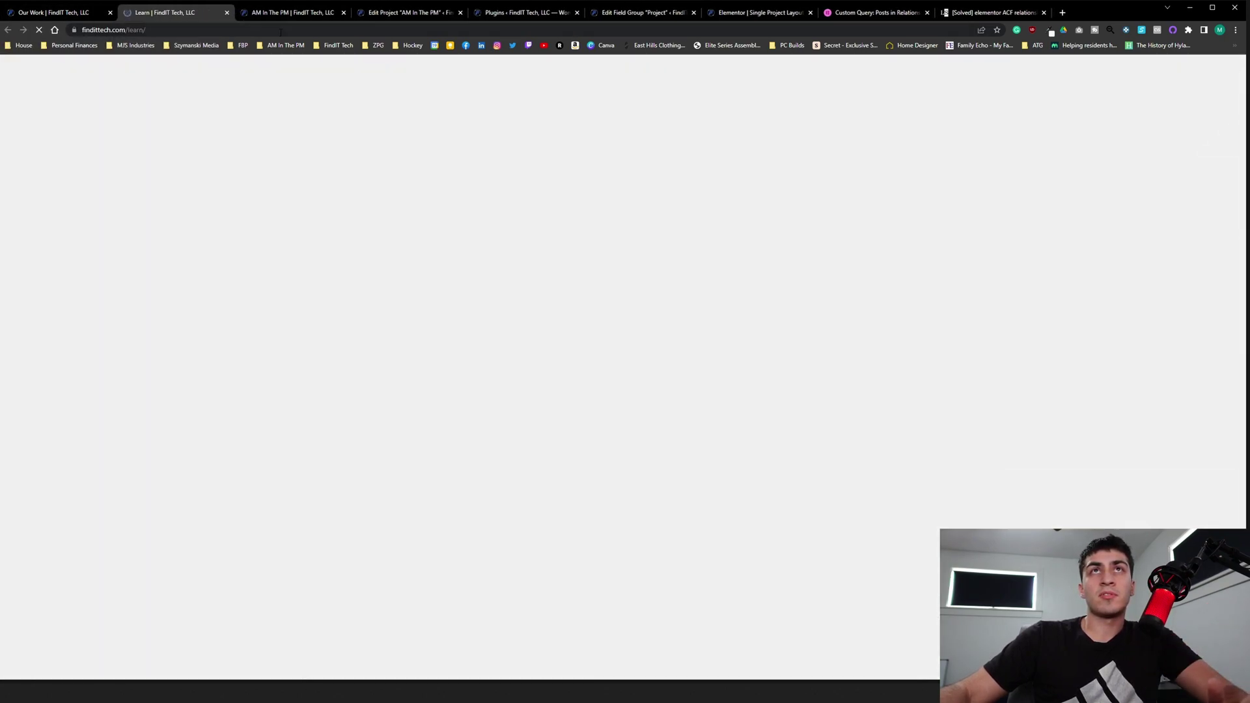
{"action": "scroll", "coordinate": [677, 195], "scroll_direction": "down", "scroll_amount": 1}
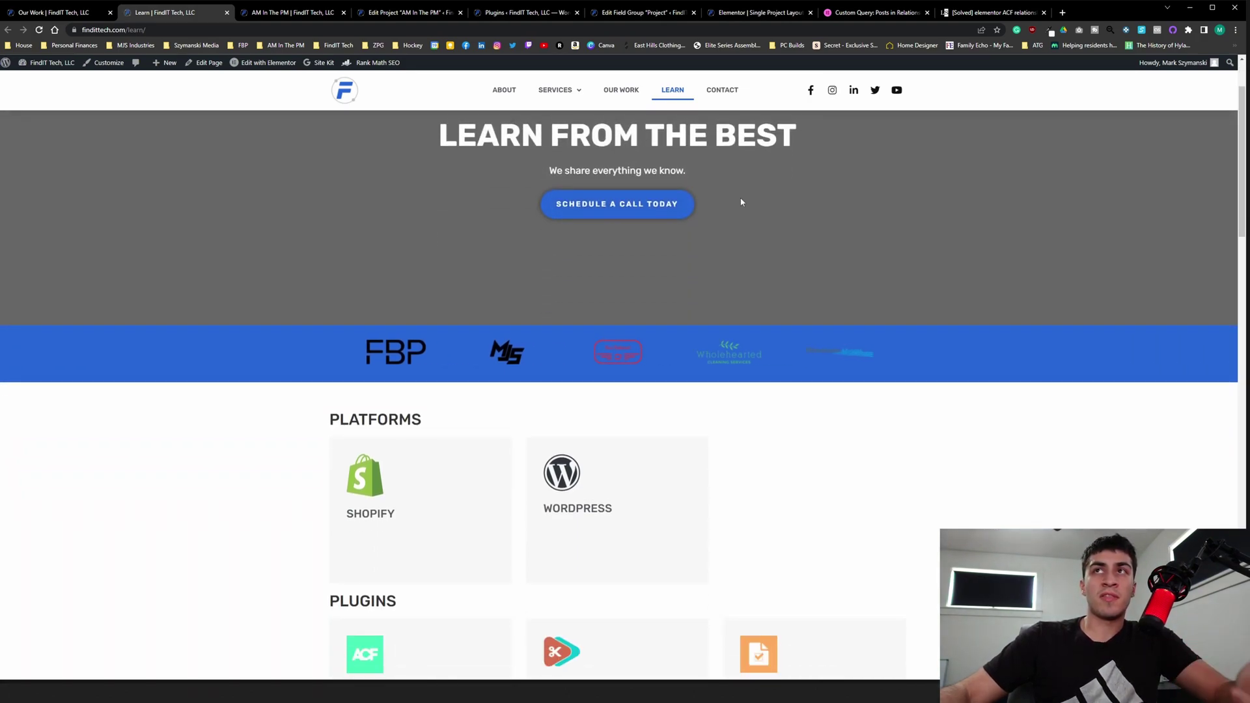
{"action": "scroll", "coordinate": [742, 202], "scroll_direction": "down", "scroll_amount": 2}
{"action": "scroll", "coordinate": [747, 205], "scroll_direction": "down", "scroll_amount": 2}
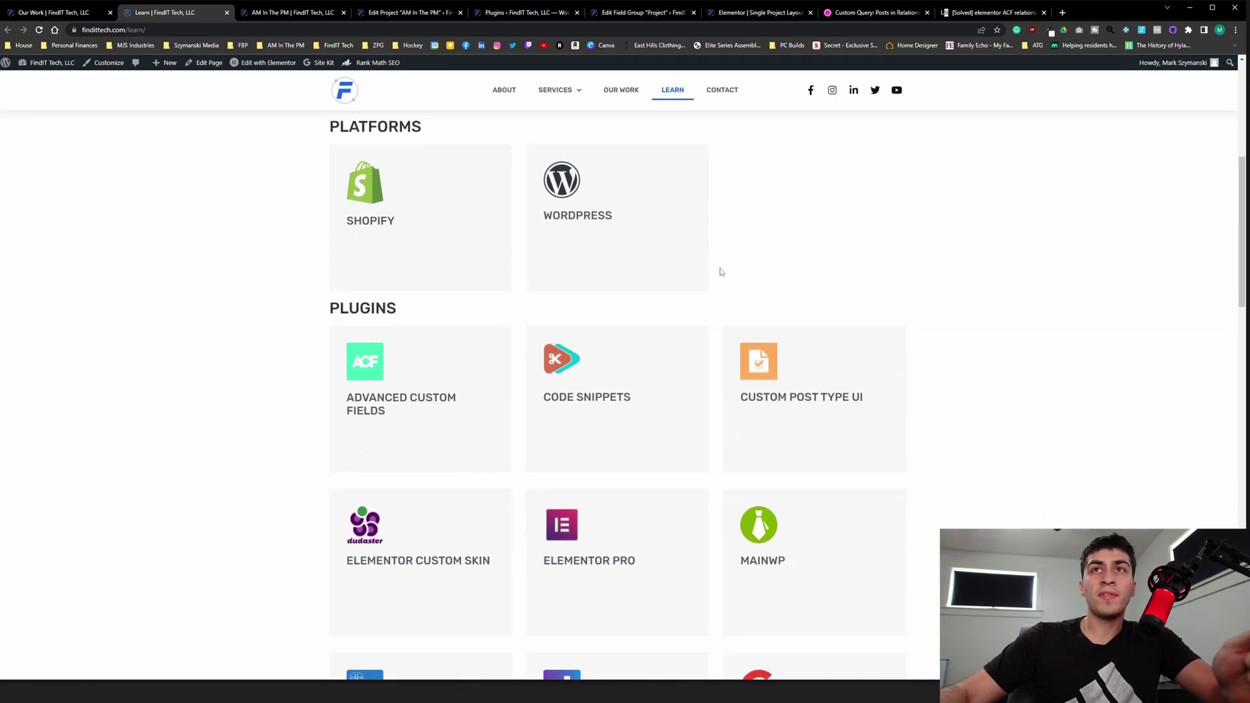
{"action": "scroll", "coordinate": [413, 371], "scroll_direction": "down", "scroll_amount": 1}
Step: Scroll back up to the Platforms and Plugins cards such as Shopify and Advanced Custom Fields
{"action": "scroll", "coordinate": [460, 184], "scroll_direction": "up", "scroll_amount": 2}
{"action": "scroll", "coordinate": [513, 328], "scroll_direction": "down", "scroll_amount": 3}
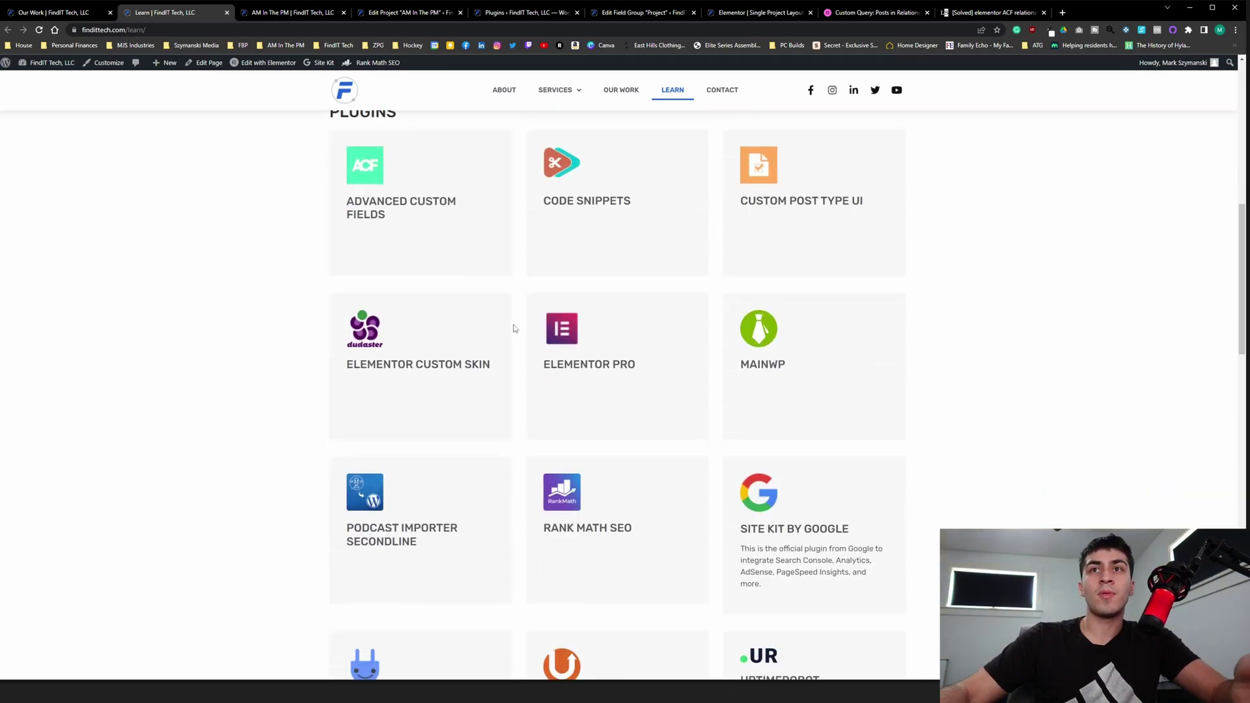
{"action": "scroll", "coordinate": [513, 328], "scroll_direction": "down", "scroll_amount": 8}
{"action": "scroll", "coordinate": [612, 334], "scroll_direction": "down", "scroll_amount": 2}
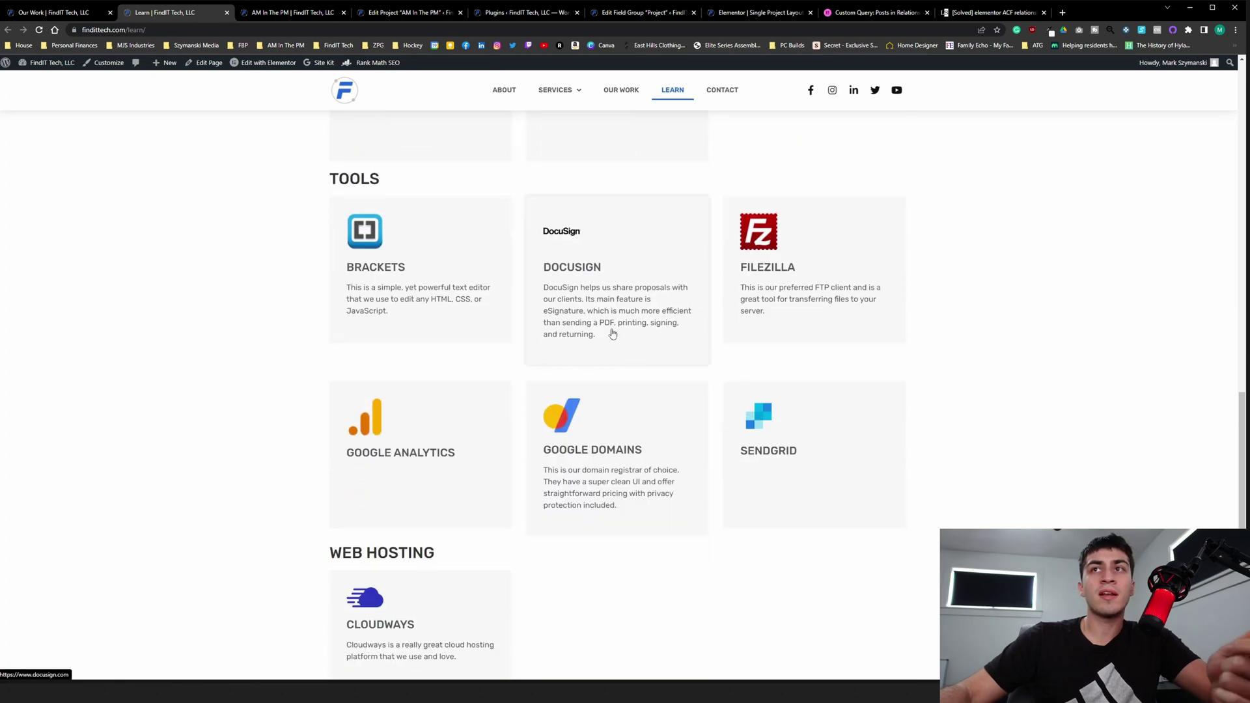
{"action": "scroll", "coordinate": [899, 241], "scroll_direction": "up", "scroll_amount": 1}
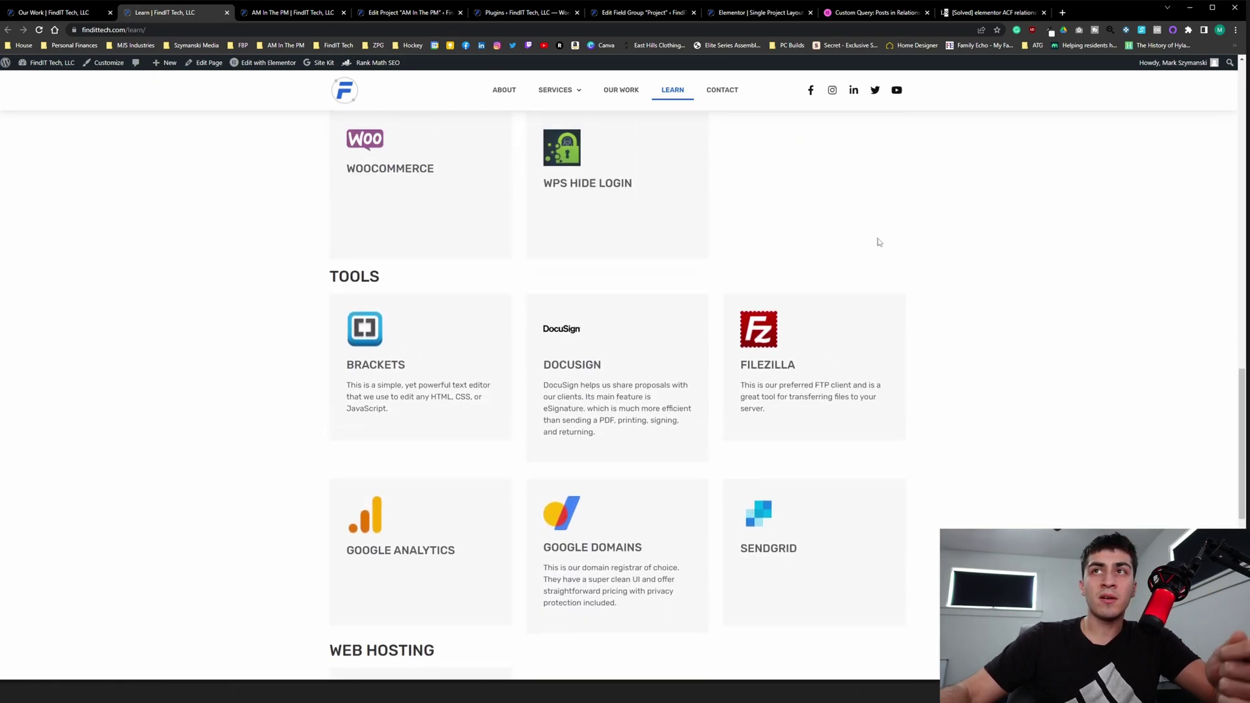
{"action": "scroll", "coordinate": [879, 242], "scroll_direction": "up", "scroll_amount": 1}
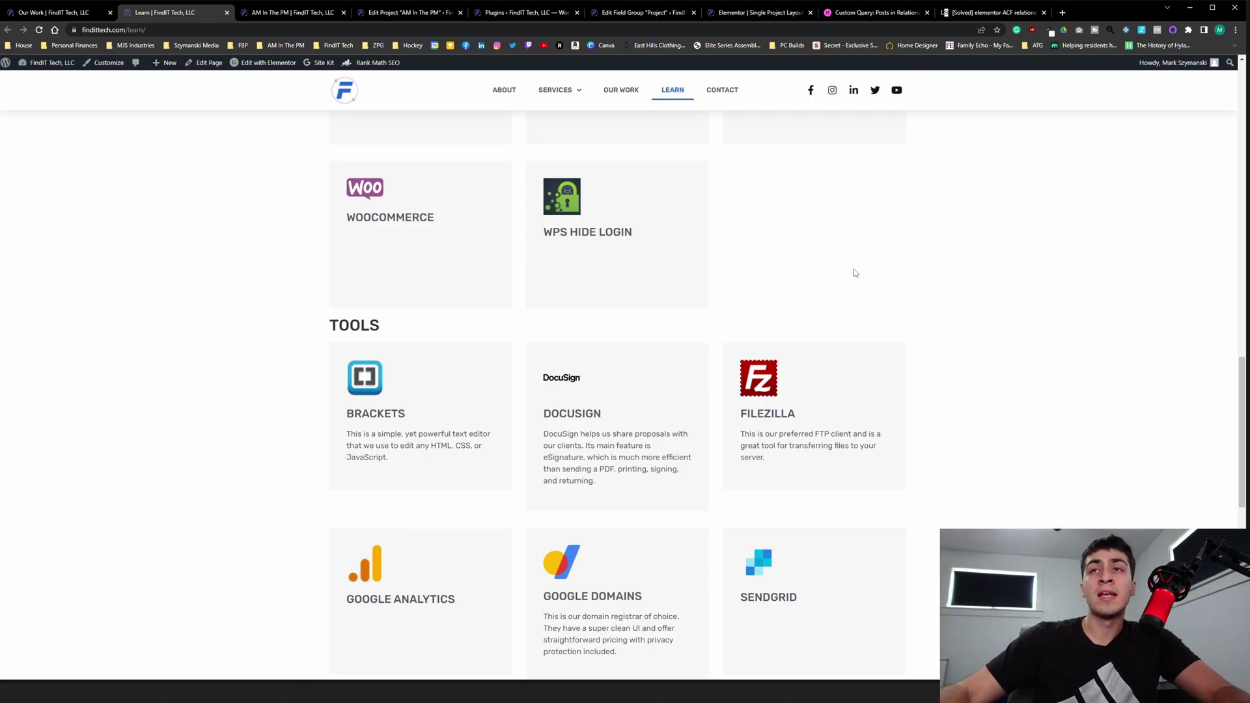
{"action": "scroll", "coordinate": [843, 267], "scroll_direction": "up", "scroll_amount": 7}
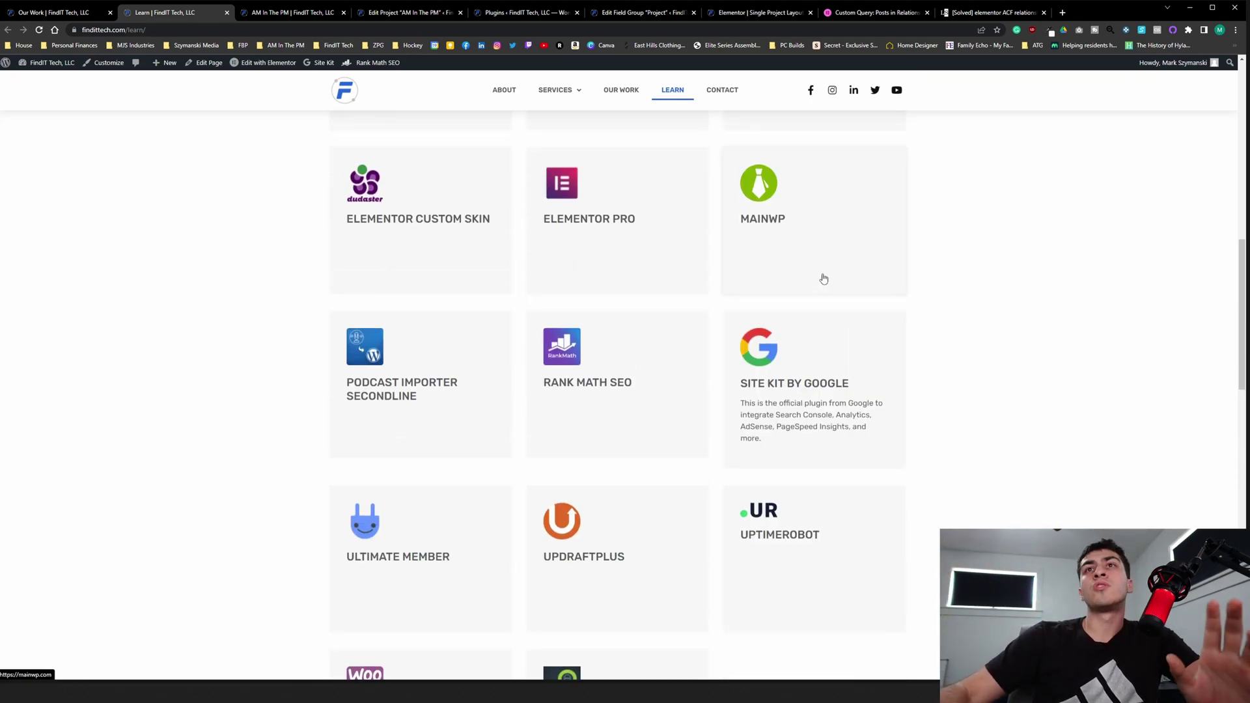
{"action": "scroll", "coordinate": [988, 307], "scroll_direction": "up", "scroll_amount": 5}
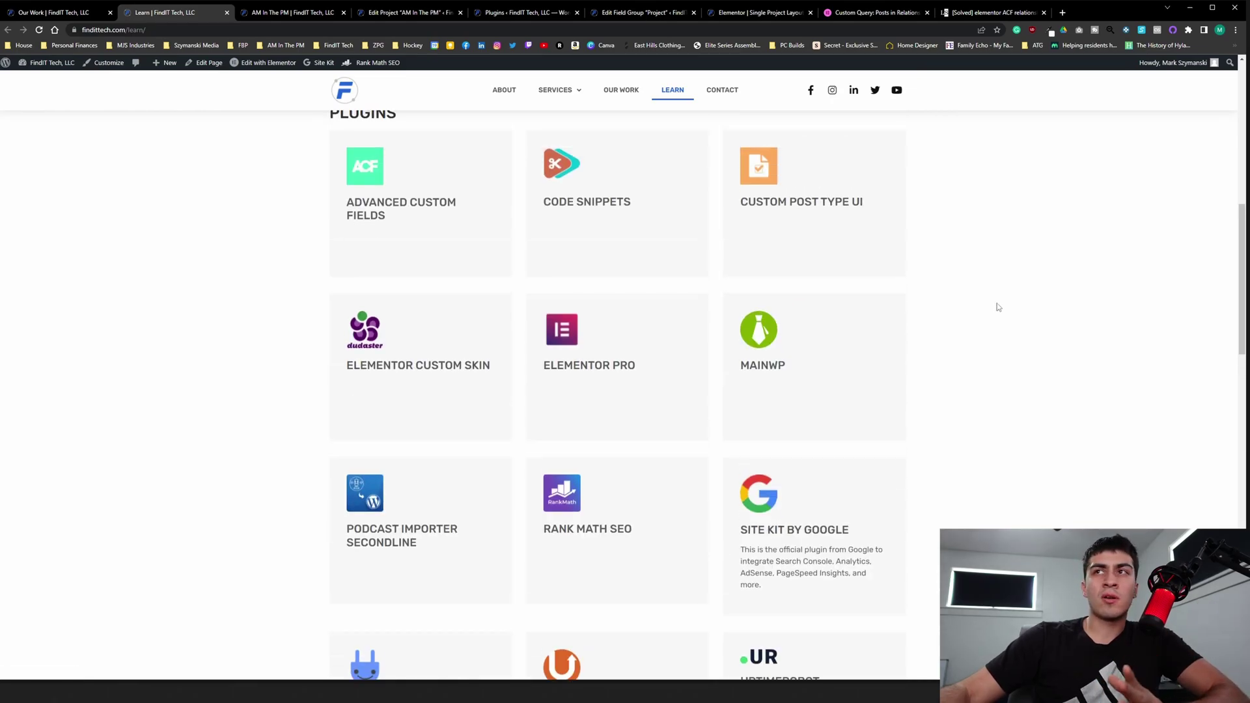
{"action": "scroll", "coordinate": [970, 305], "scroll_direction": "up", "scroll_amount": 1}
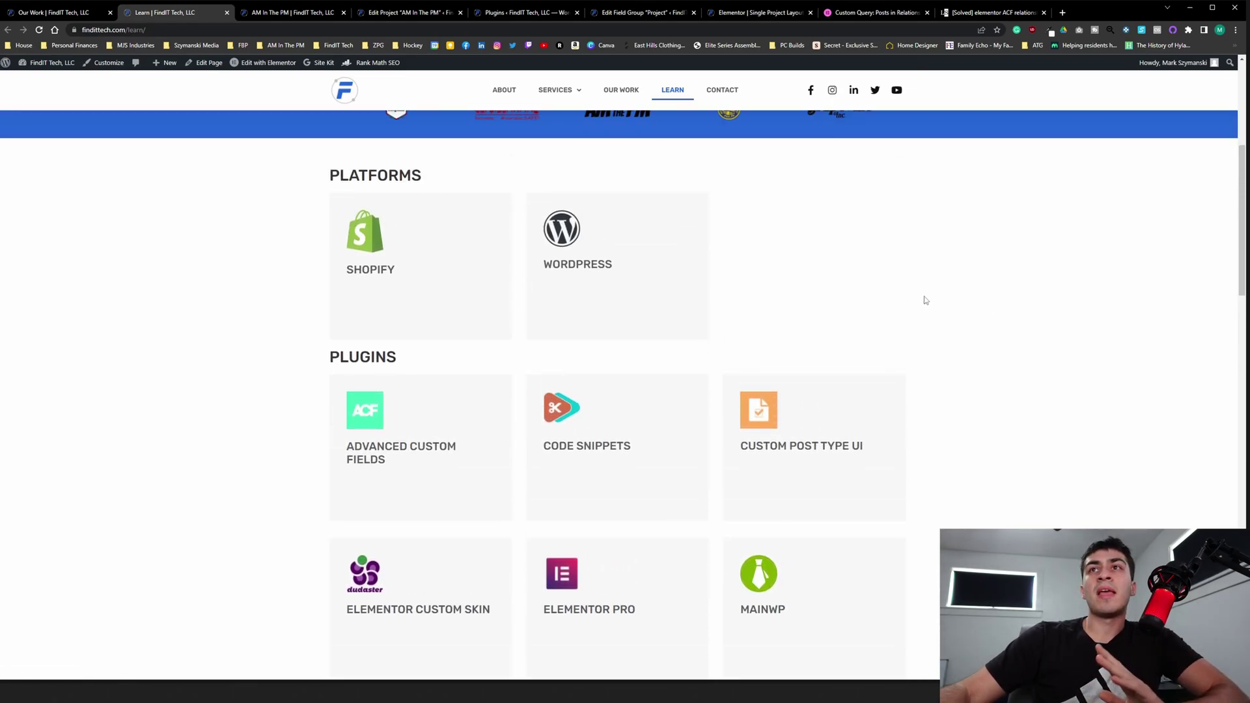
{"action": "left_click", "coordinate": [266, 17]}
{"action": "scroll", "coordinate": [846, 268], "scroll_direction": "up", "scroll_amount": 15}
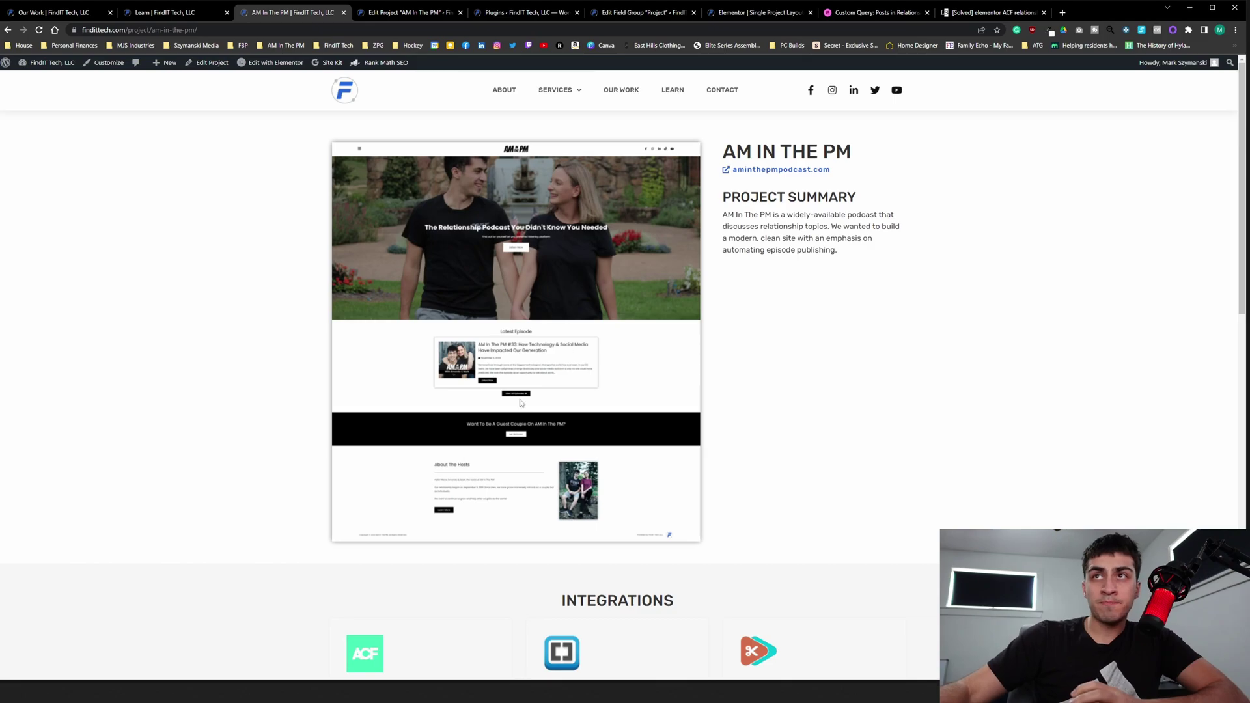
{"action": "scroll", "coordinate": [738, 404], "scroll_direction": "down", "scroll_amount": 3}
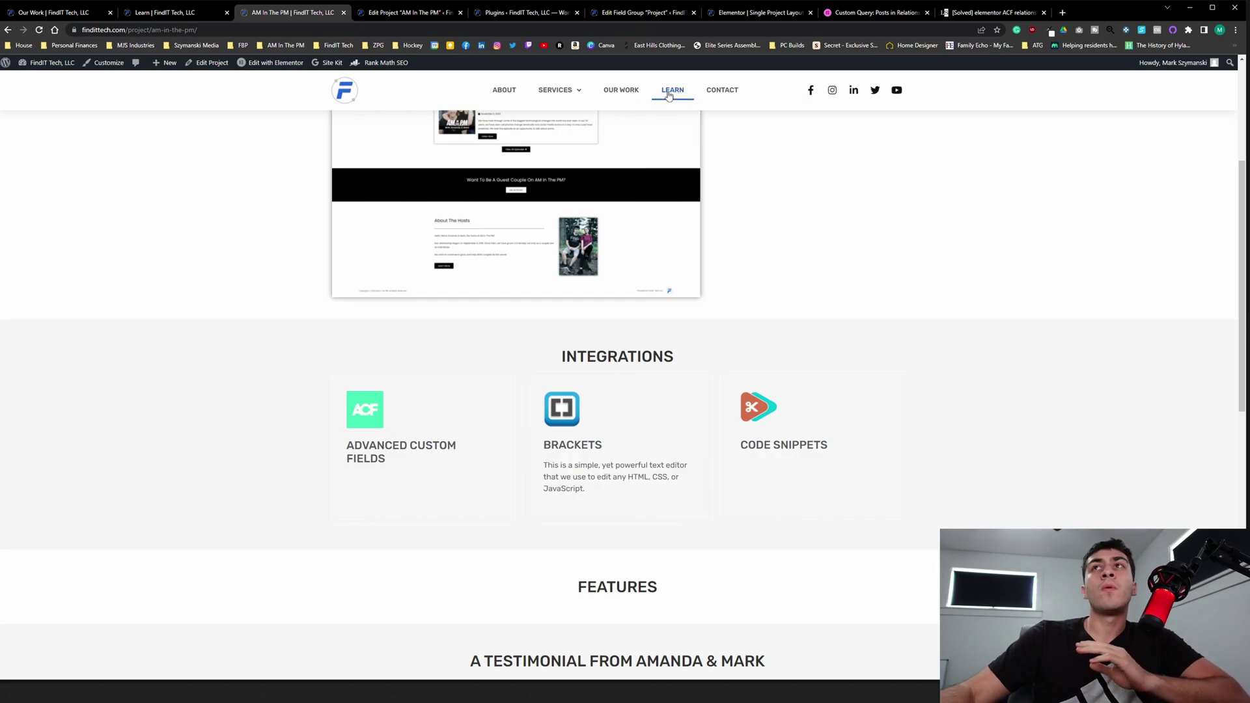
{"action": "left_click", "coordinate": [204, 14]}
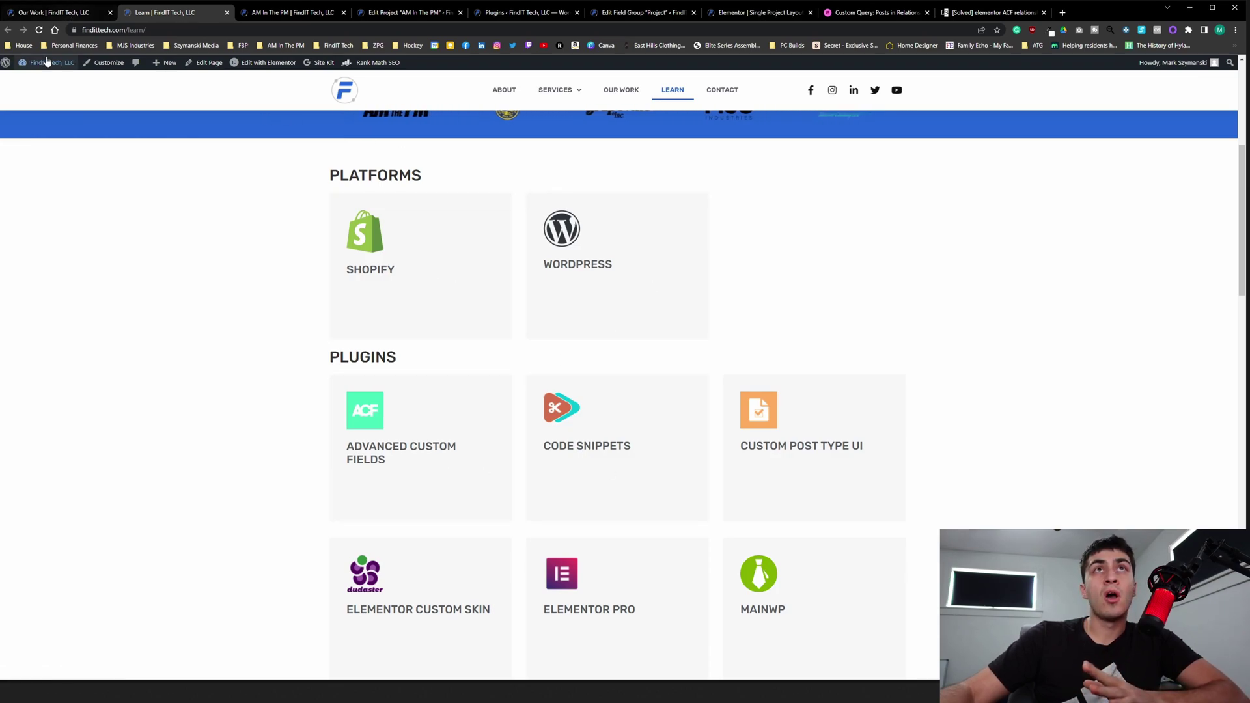
Step: Open the admin Dashboard in a new tab and list all 23 Resources posts
{"action": "middle_click", "coordinate": [32, 80]}
{"action": "left_click", "coordinate": [260, 13]}
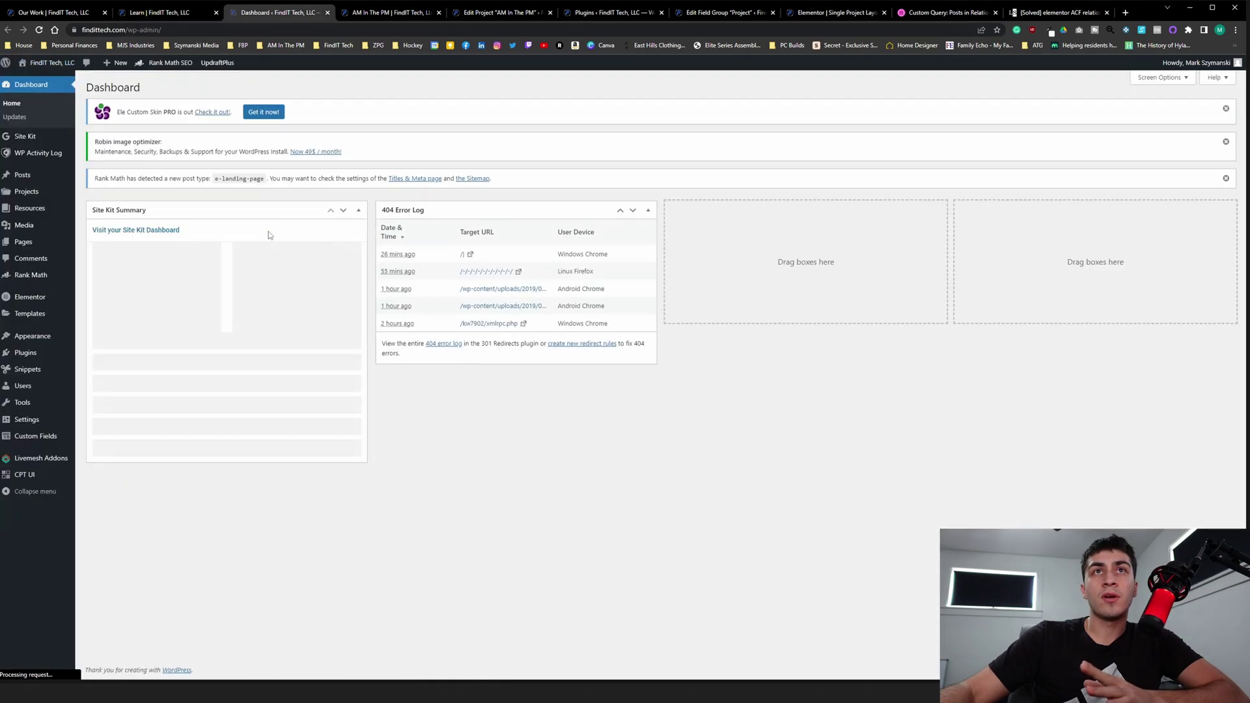
{"action": "mouse_move", "coordinate": [47, 210]}
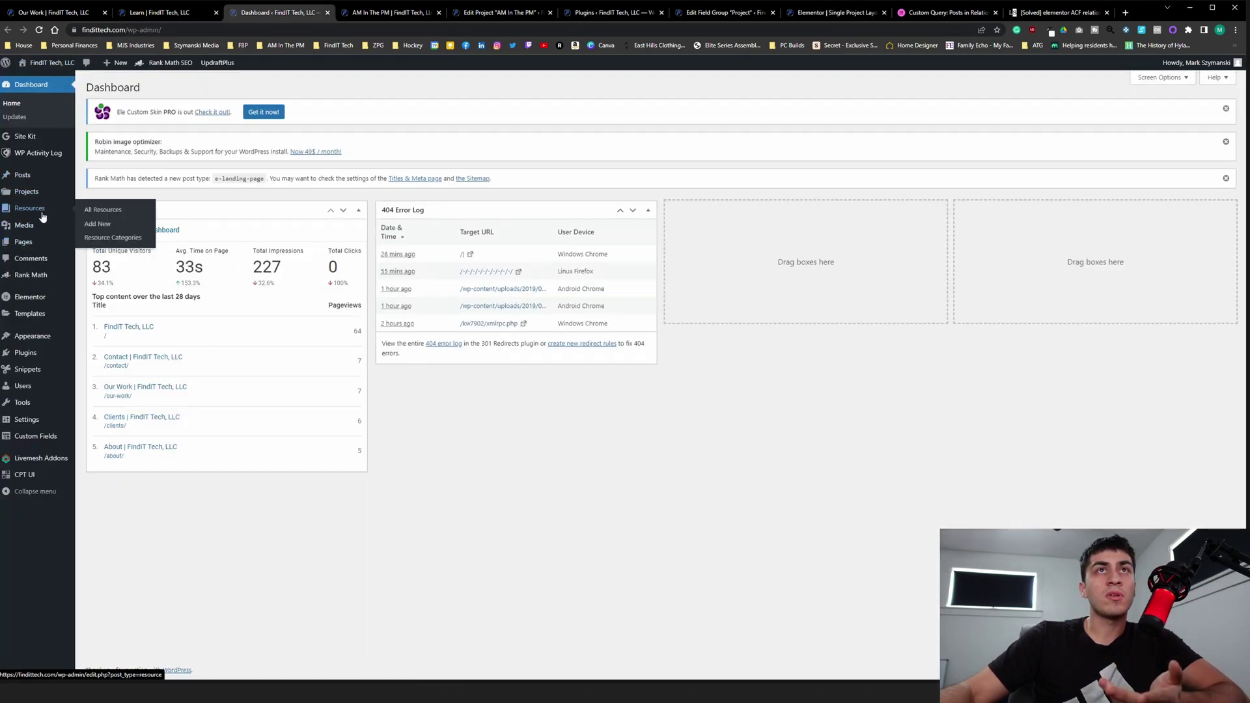
{"action": "left_click", "coordinate": [29, 208]}
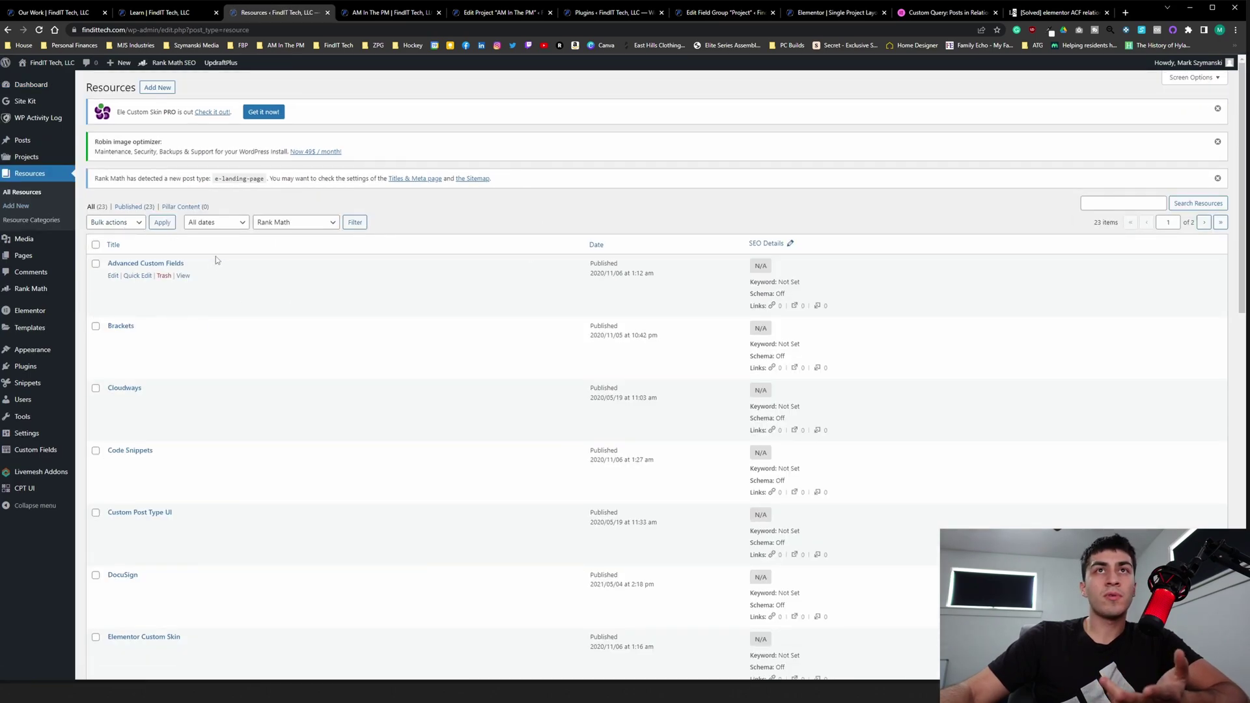
{"action": "scroll", "coordinate": [237, 253], "scroll_direction": "down", "scroll_amount": 4}
{"action": "scroll", "coordinate": [269, 504], "scroll_direction": "down", "scroll_amount": 3}
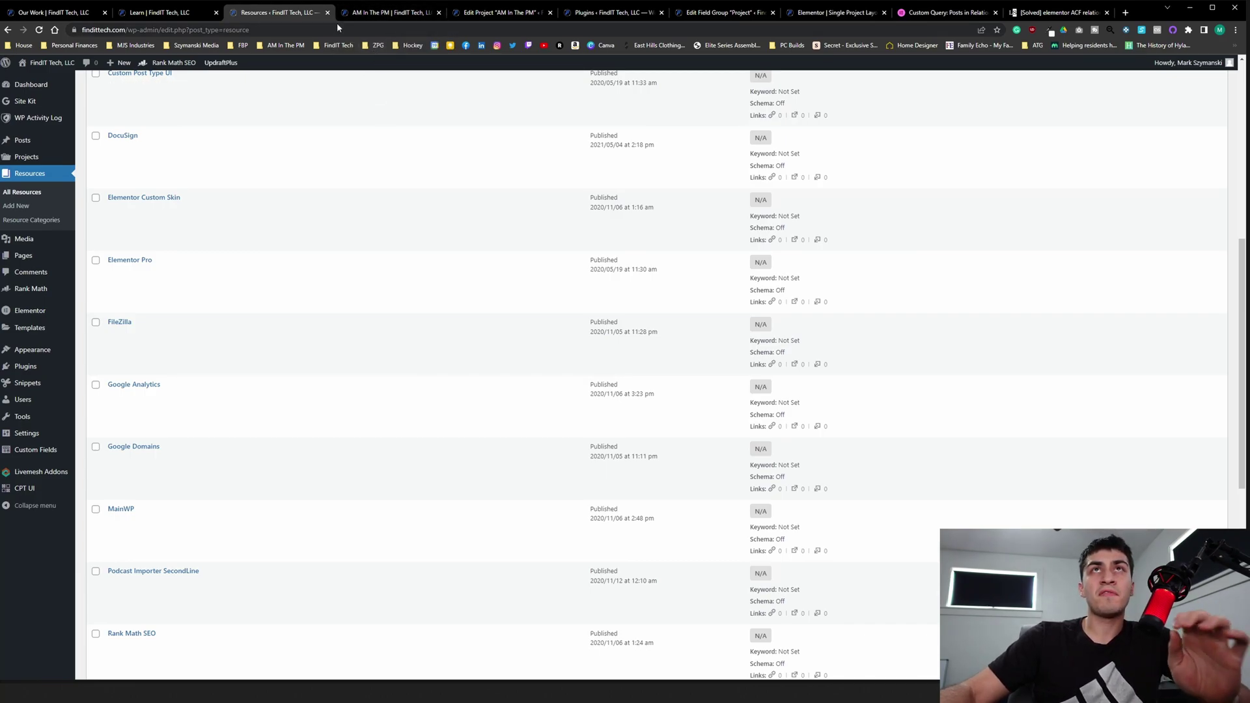
Step: Add Cloudways to the AM In The PM project's Built With relationship field
{"action": "left_click", "coordinate": [513, 14]}
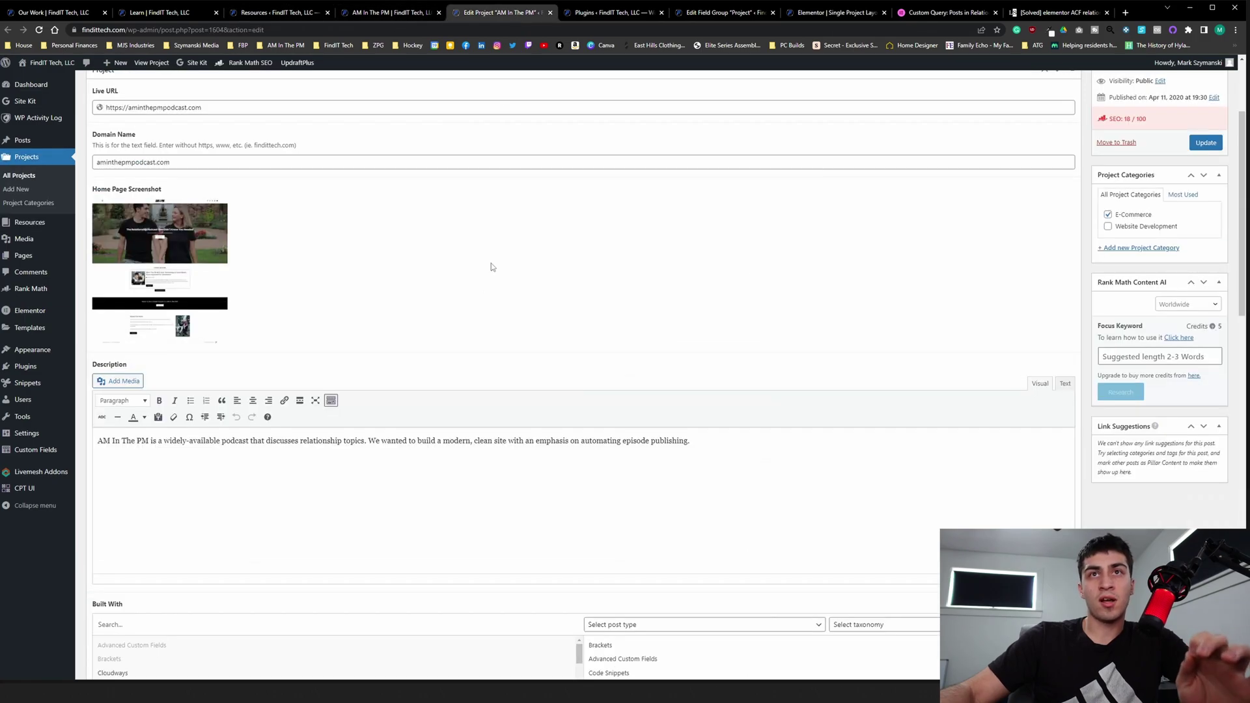
{"action": "scroll", "coordinate": [492, 267], "scroll_direction": "down", "scroll_amount": 5}
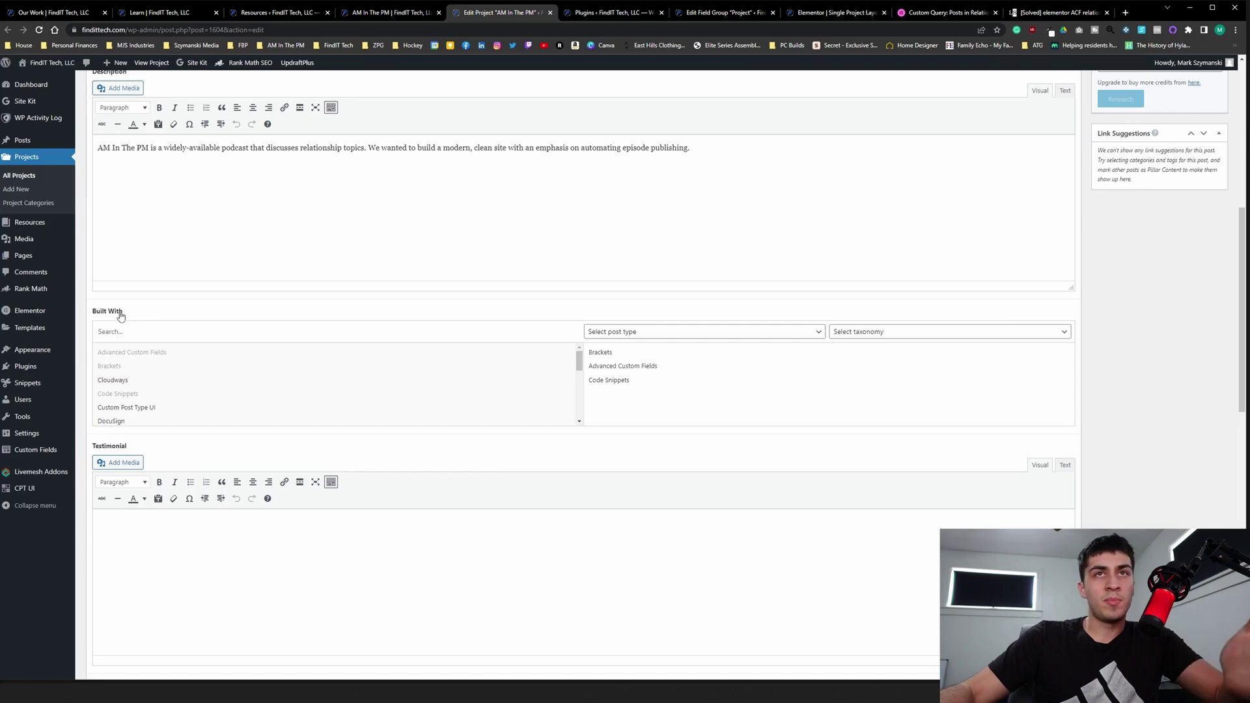
{"action": "scroll", "coordinate": [169, 377], "scroll_direction": "down", "scroll_amount": 3}
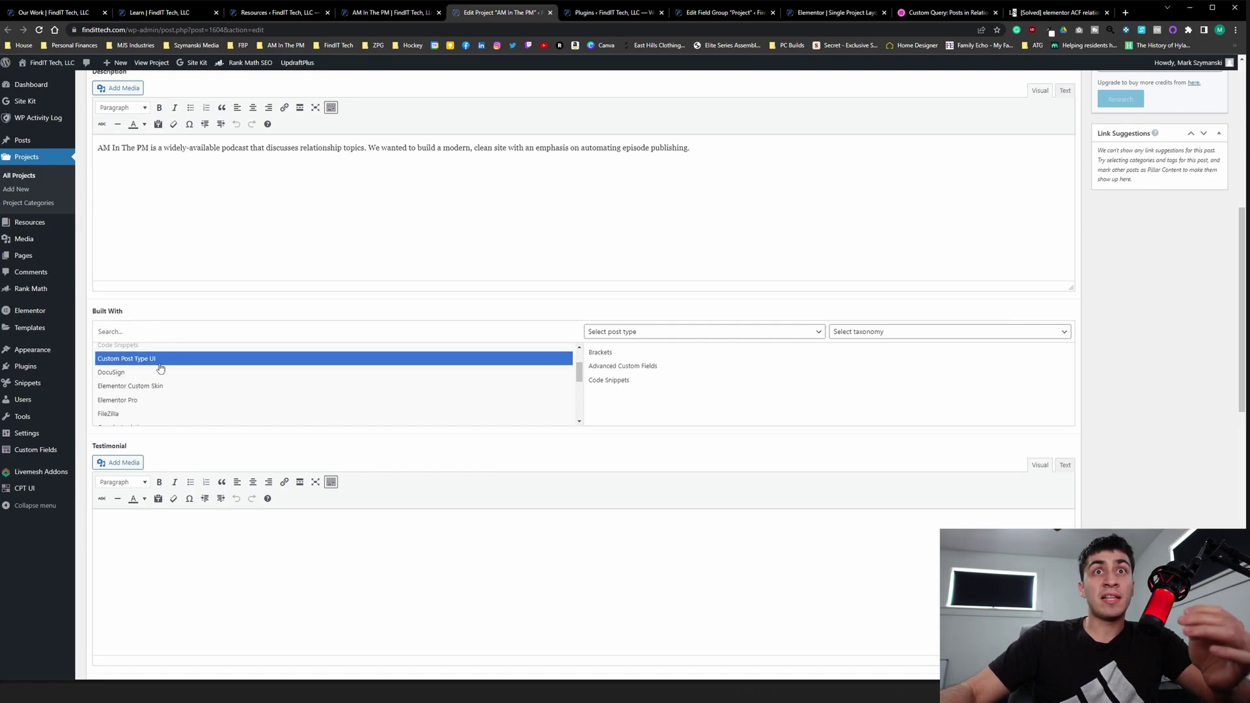
{"action": "scroll", "coordinate": [167, 394], "scroll_direction": "down", "scroll_amount": 1}
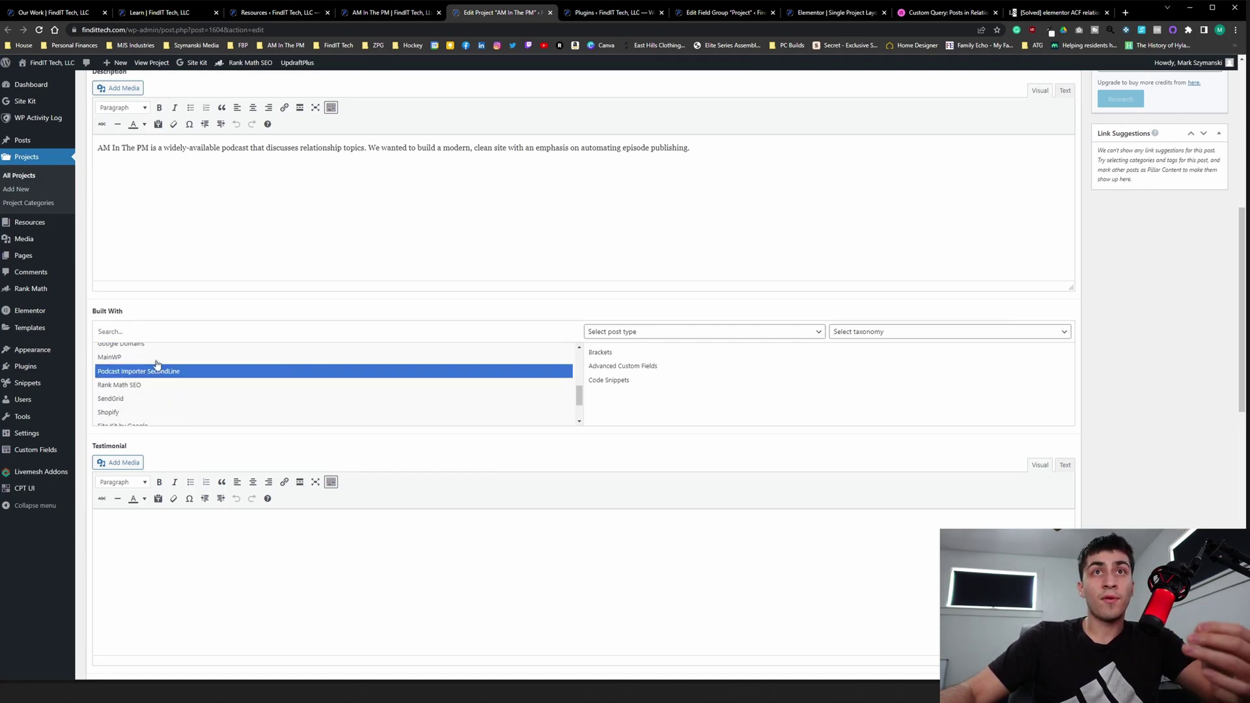
{"action": "scroll", "coordinate": [151, 394], "scroll_direction": "down", "scroll_amount": 2}
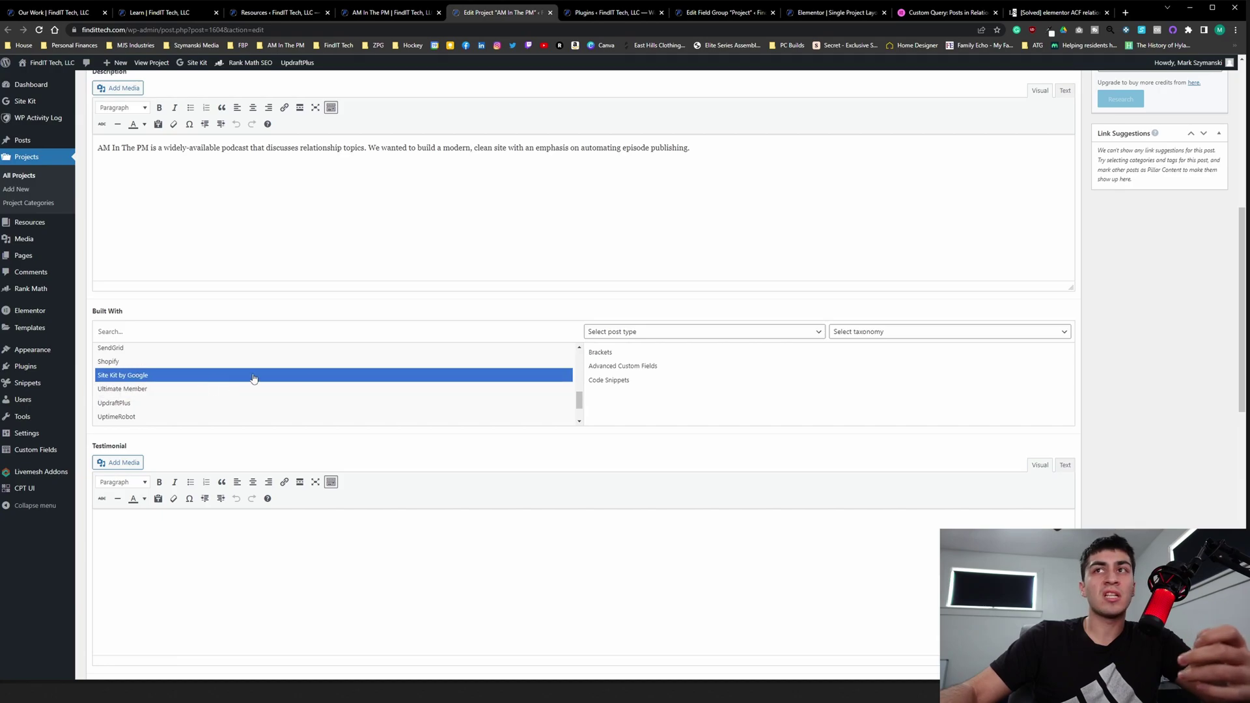
{"action": "scroll", "coordinate": [332, 391], "scroll_direction": "up", "scroll_amount": 6}
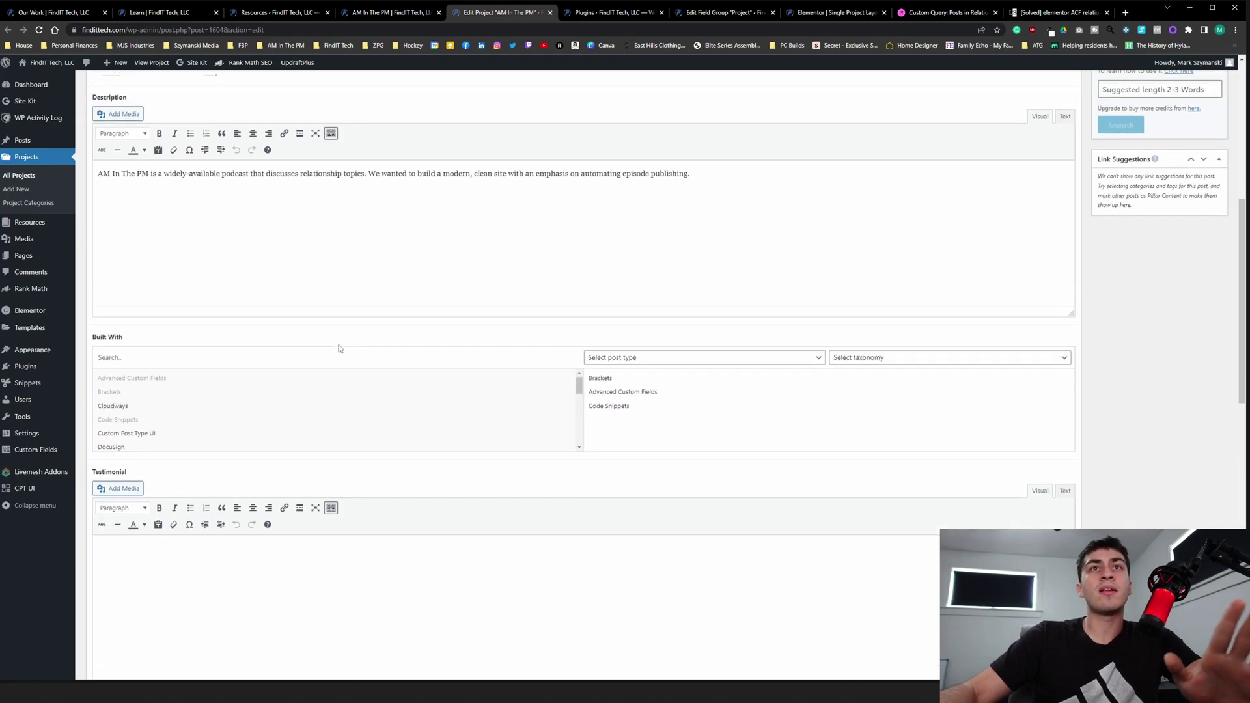
{"action": "scroll", "coordinate": [339, 348], "scroll_direction": "up", "scroll_amount": 1}
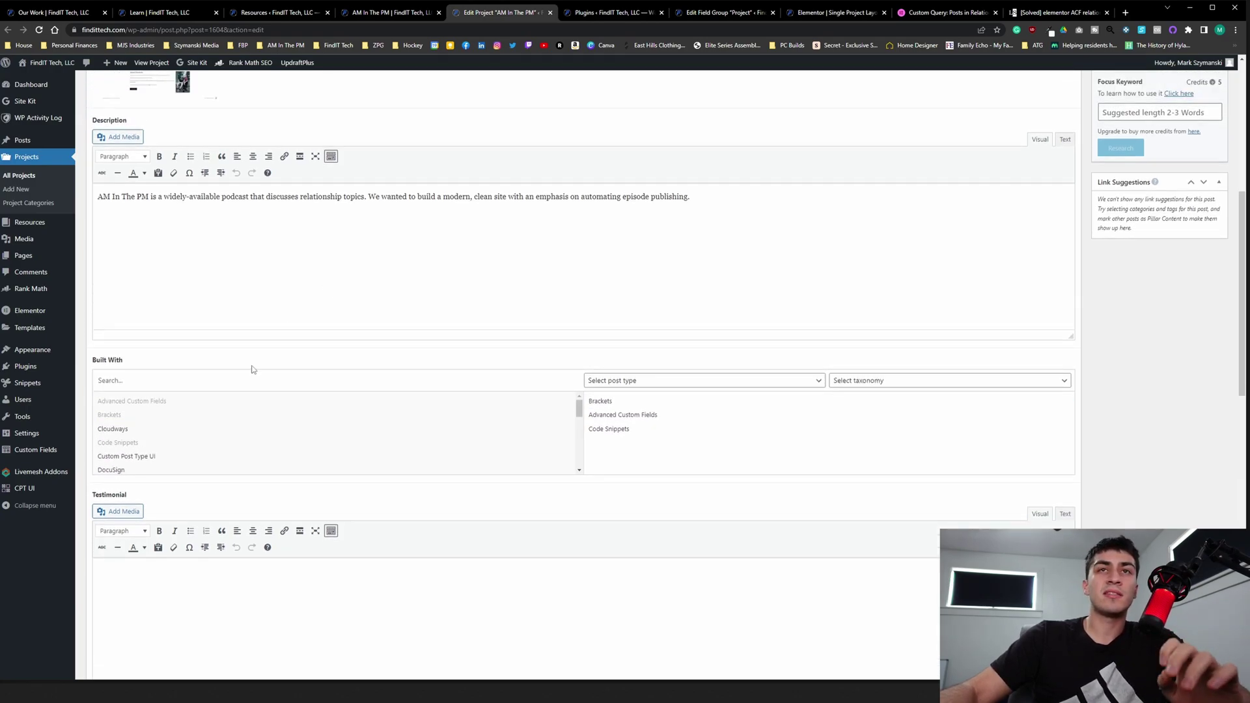
{"action": "left_click", "coordinate": [137, 430]}
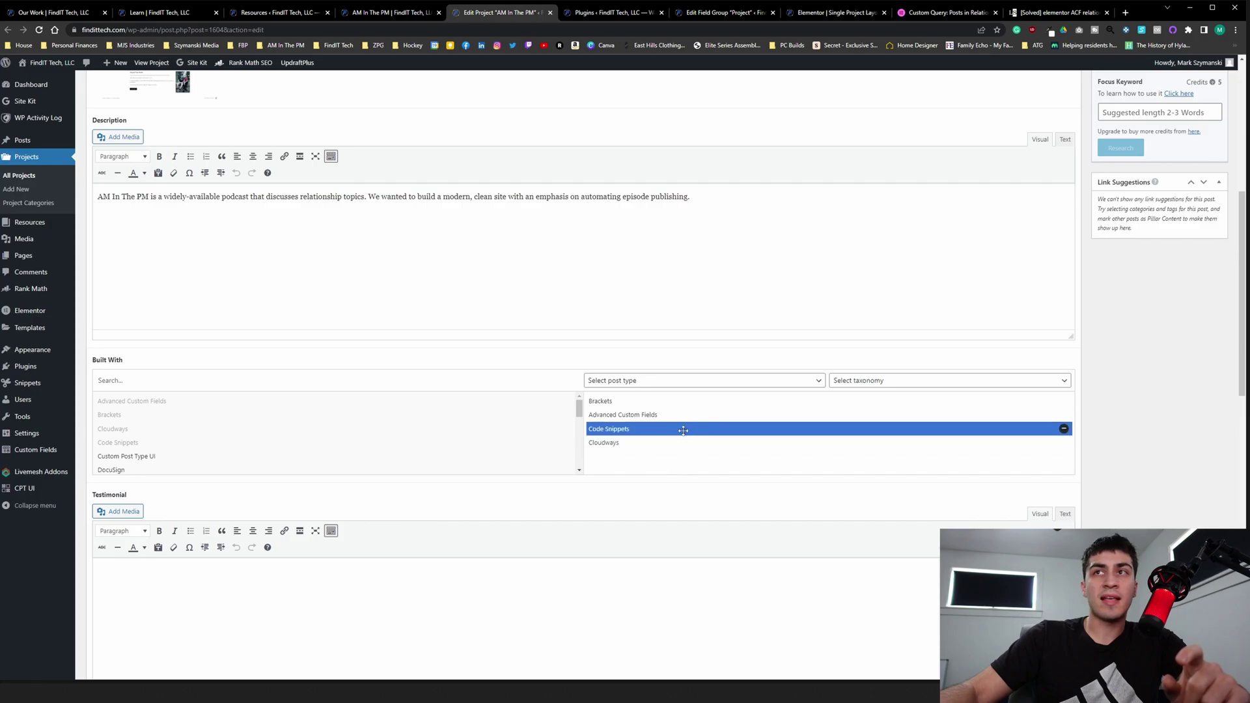
Step: Update the project so Built With saves Brackets, Advanced Custom Fields, Code Snippets and Cloudways
{"action": "scroll", "coordinate": [645, 585], "scroll_direction": "up", "scroll_amount": 4}
{"action": "scroll", "coordinate": [646, 595], "scroll_direction": "down", "scroll_amount": 2}
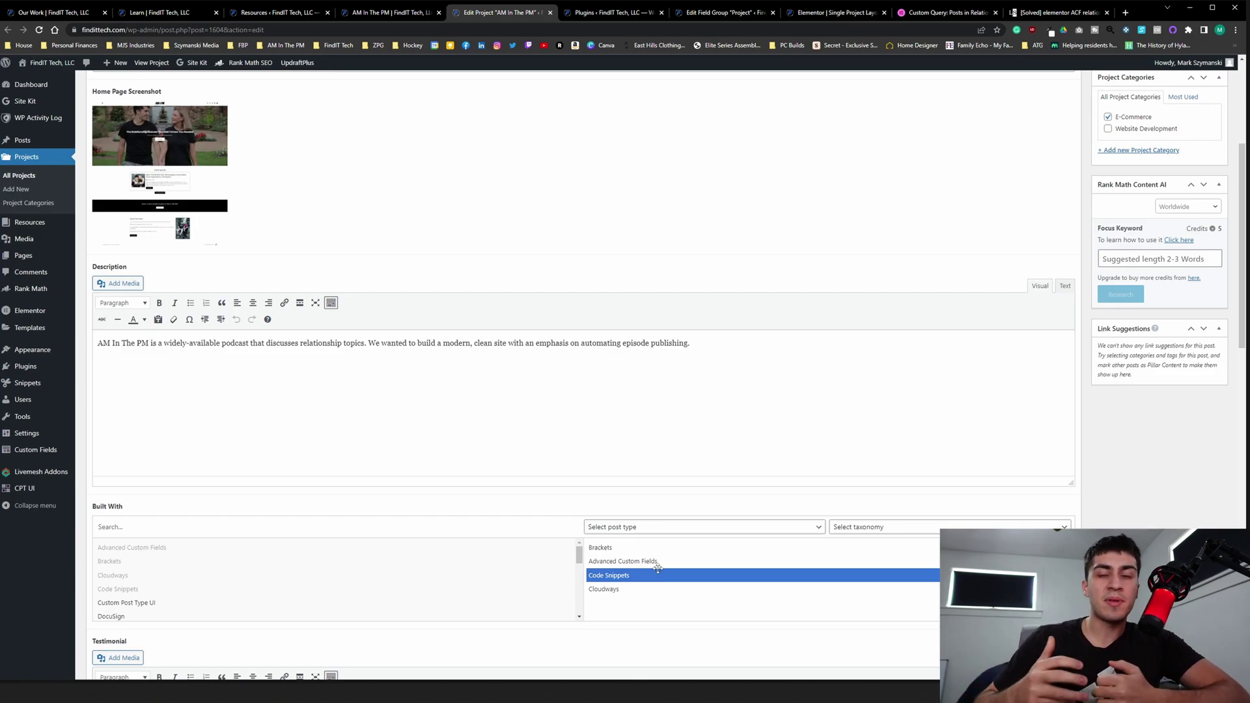
{"action": "scroll", "coordinate": [1143, 454], "scroll_direction": "up", "scroll_amount": 4}
{"action": "left_click", "coordinate": [1205, 291]}
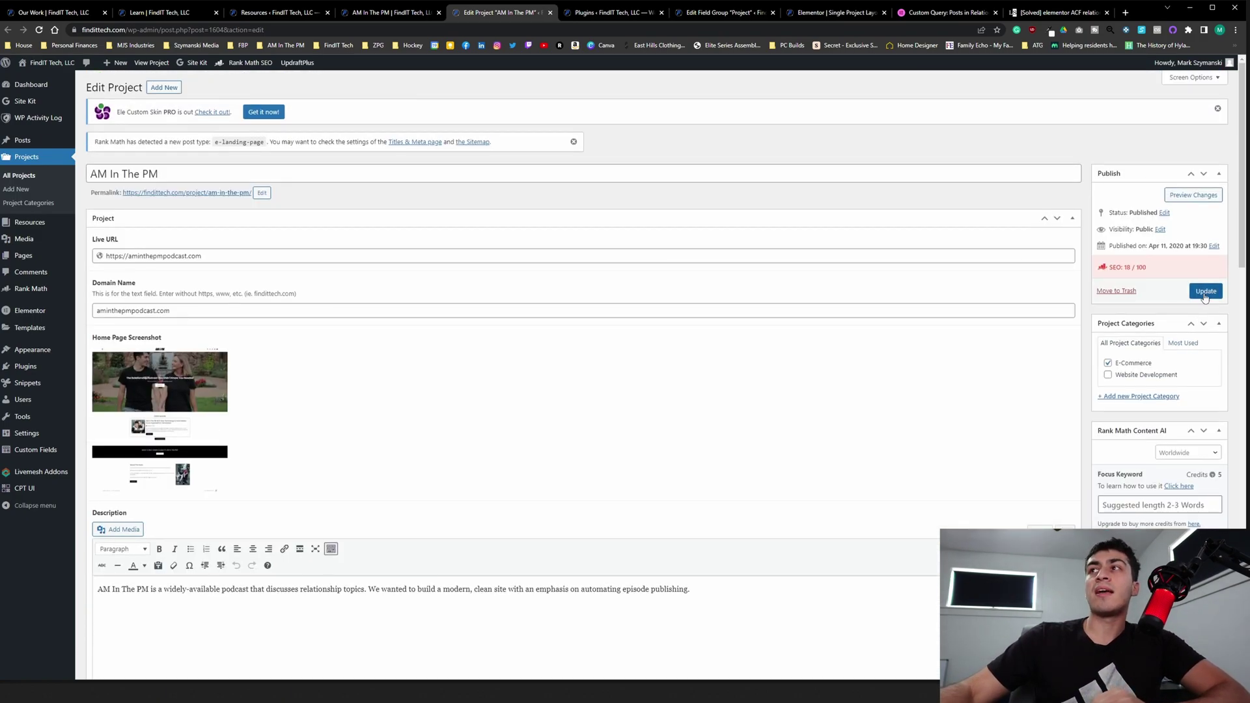
{"action": "scroll", "coordinate": [1095, 353], "scroll_direction": "down", "scroll_amount": 2}
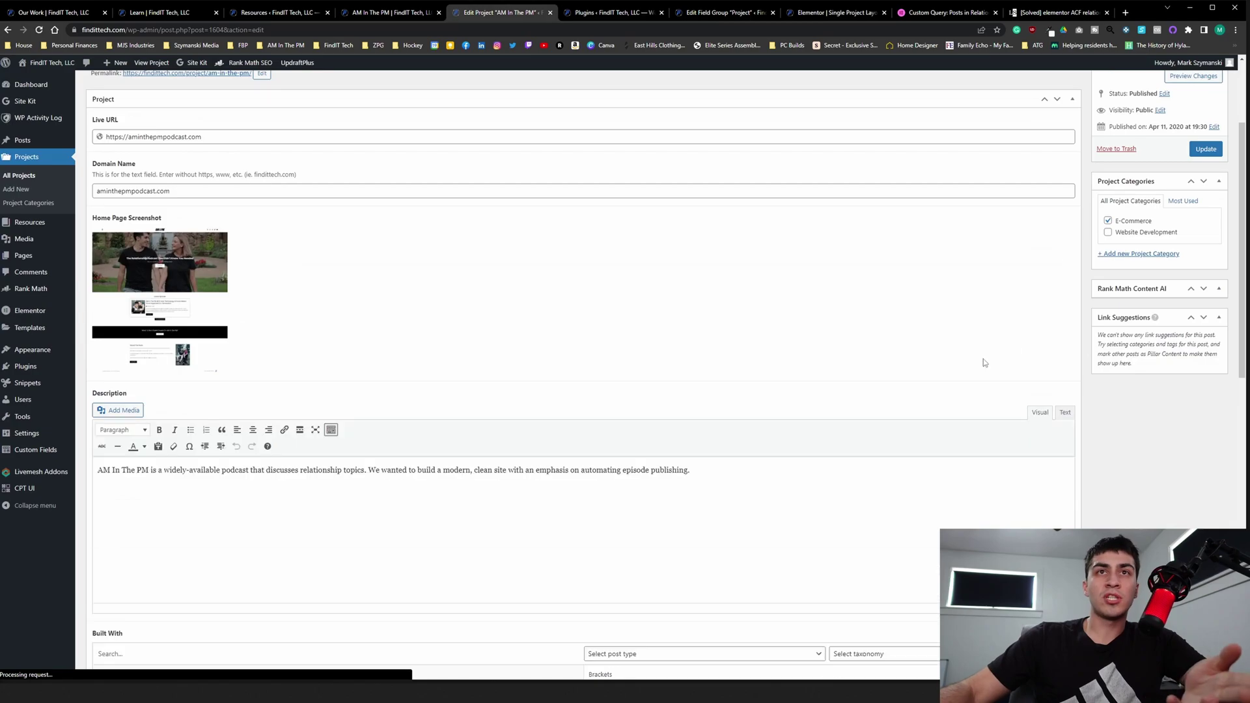
{"action": "scroll", "coordinate": [876, 345], "scroll_direction": "down", "scroll_amount": 3}
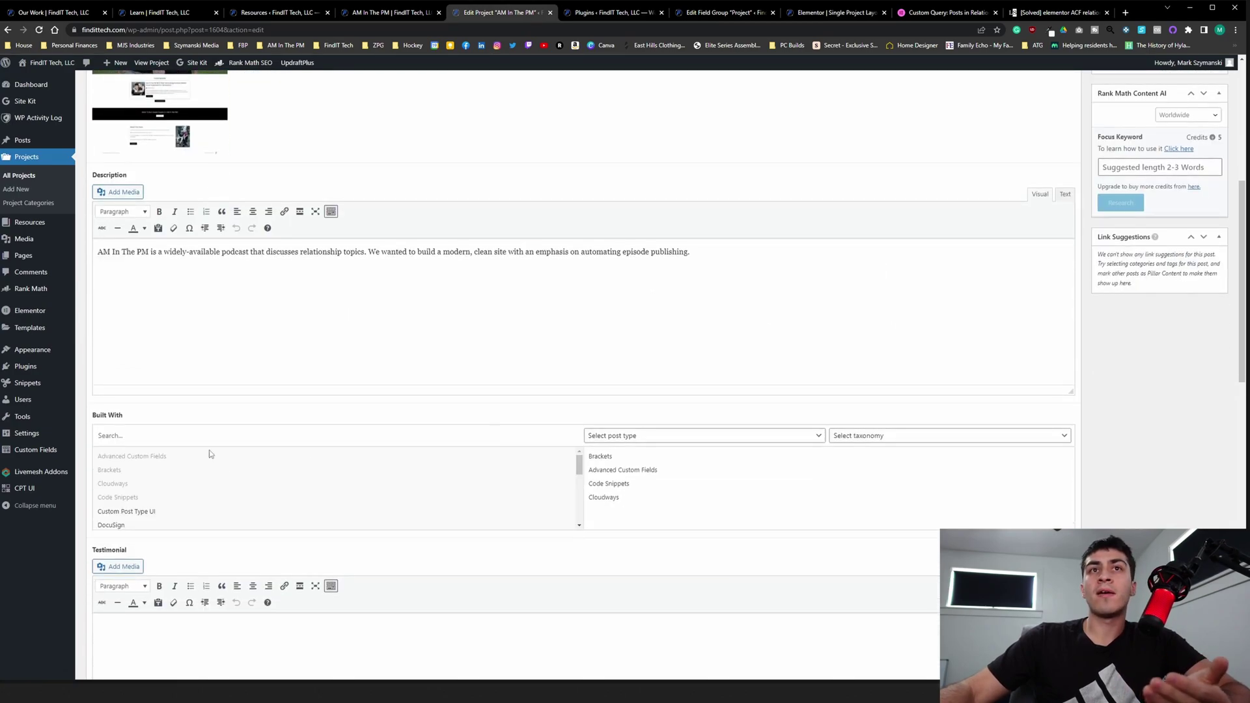
Step: Expand the Project field group's Built With field and check its Relationship field type
{"action": "left_click", "coordinate": [722, 13]}
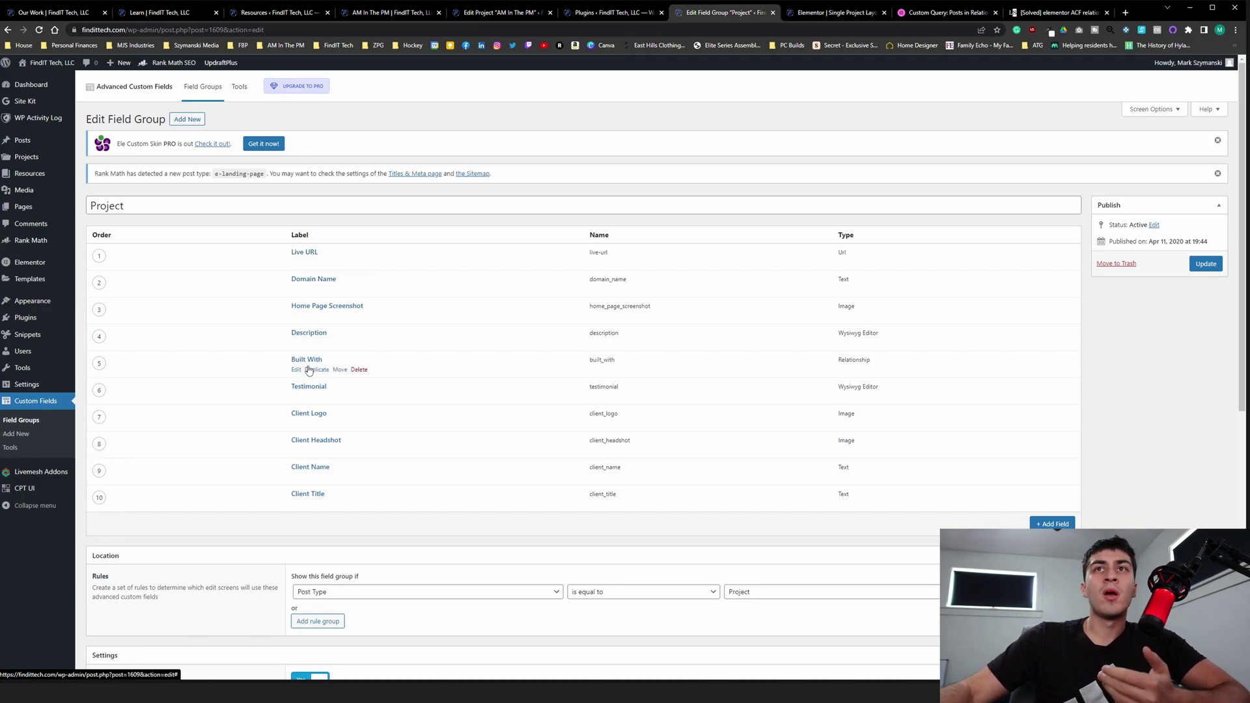
{"action": "left_click", "coordinate": [310, 366]}
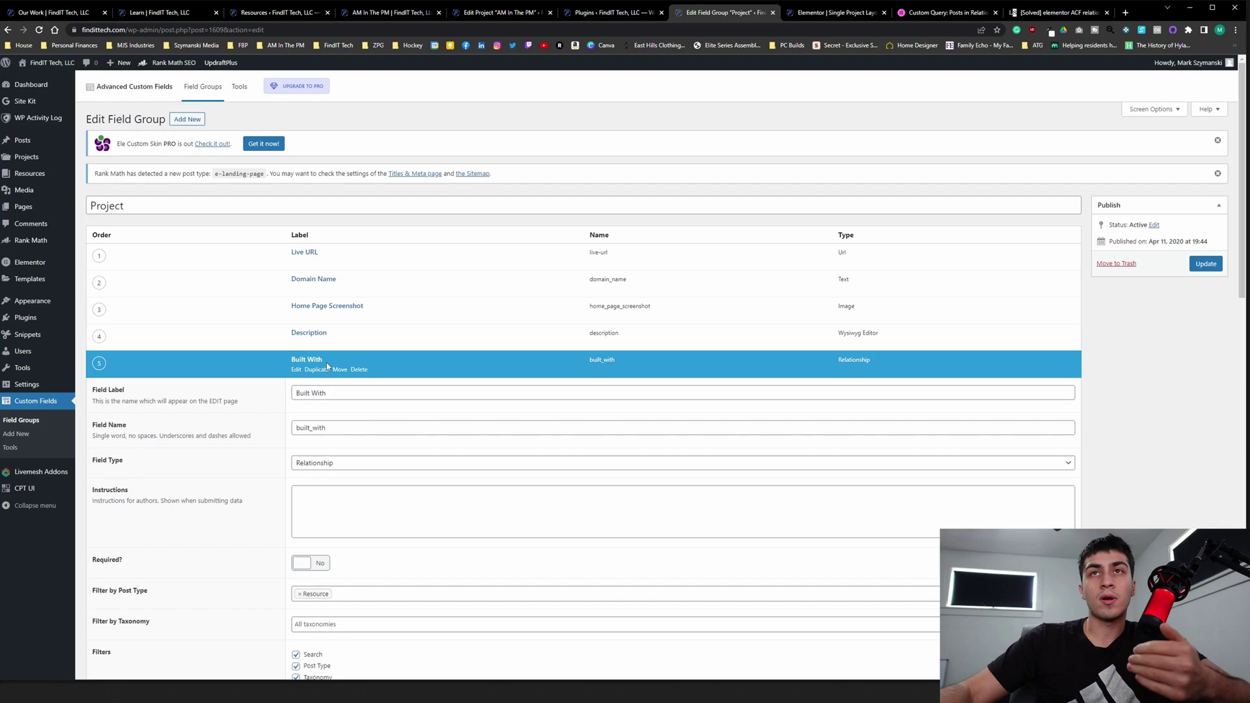
{"action": "scroll", "coordinate": [322, 365], "scroll_direction": "down", "scroll_amount": 2}
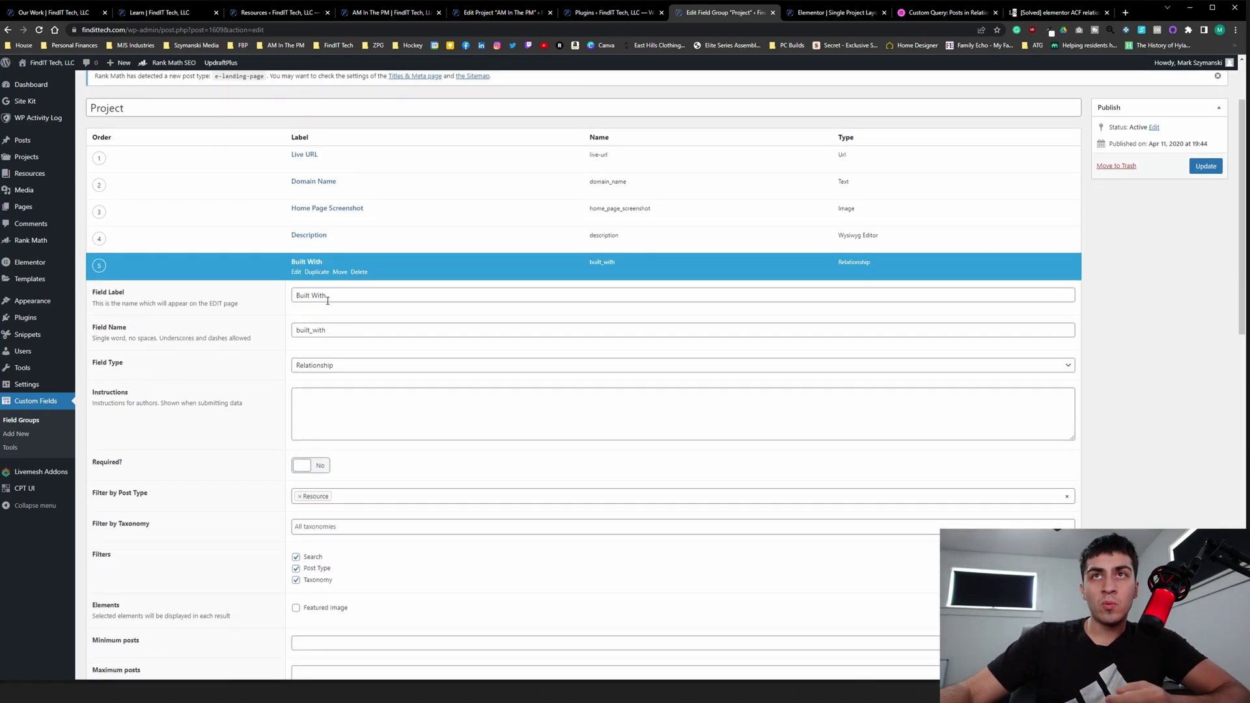
{"action": "scroll", "coordinate": [332, 361], "scroll_direction": "down", "scroll_amount": 1}
{"action": "left_click", "coordinate": [332, 317]}
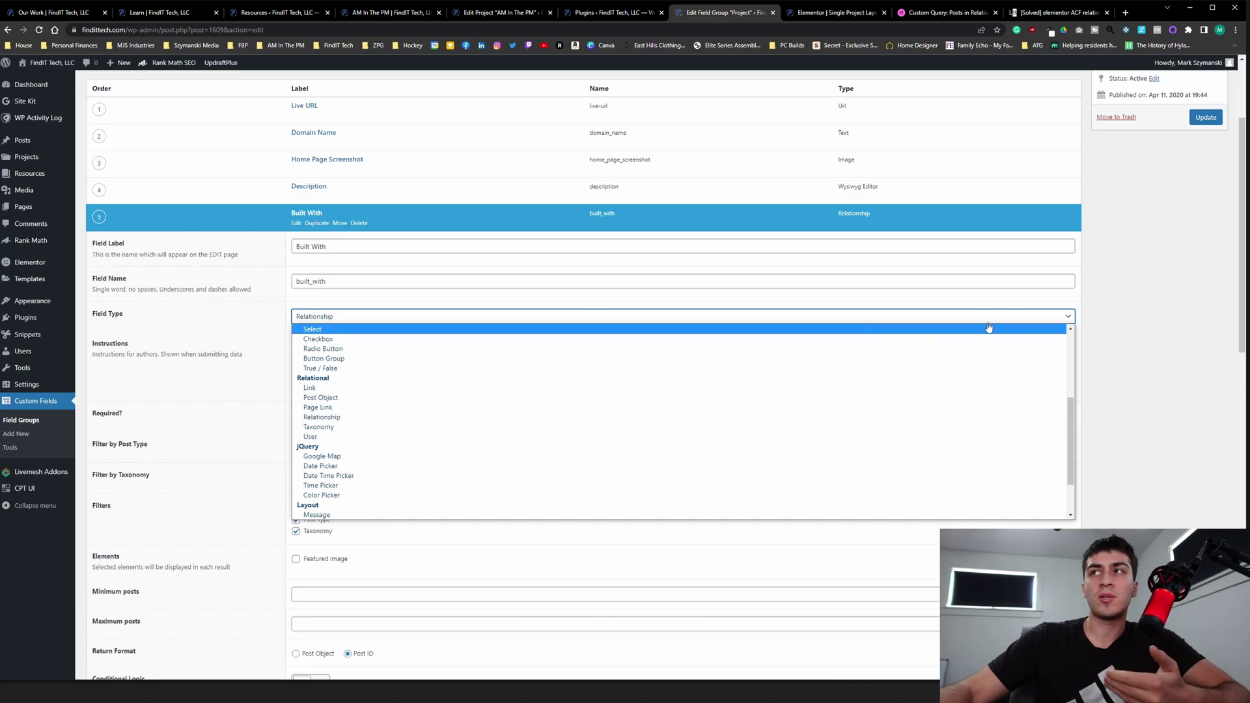
{"action": "left_click", "coordinate": [1067, 314]}
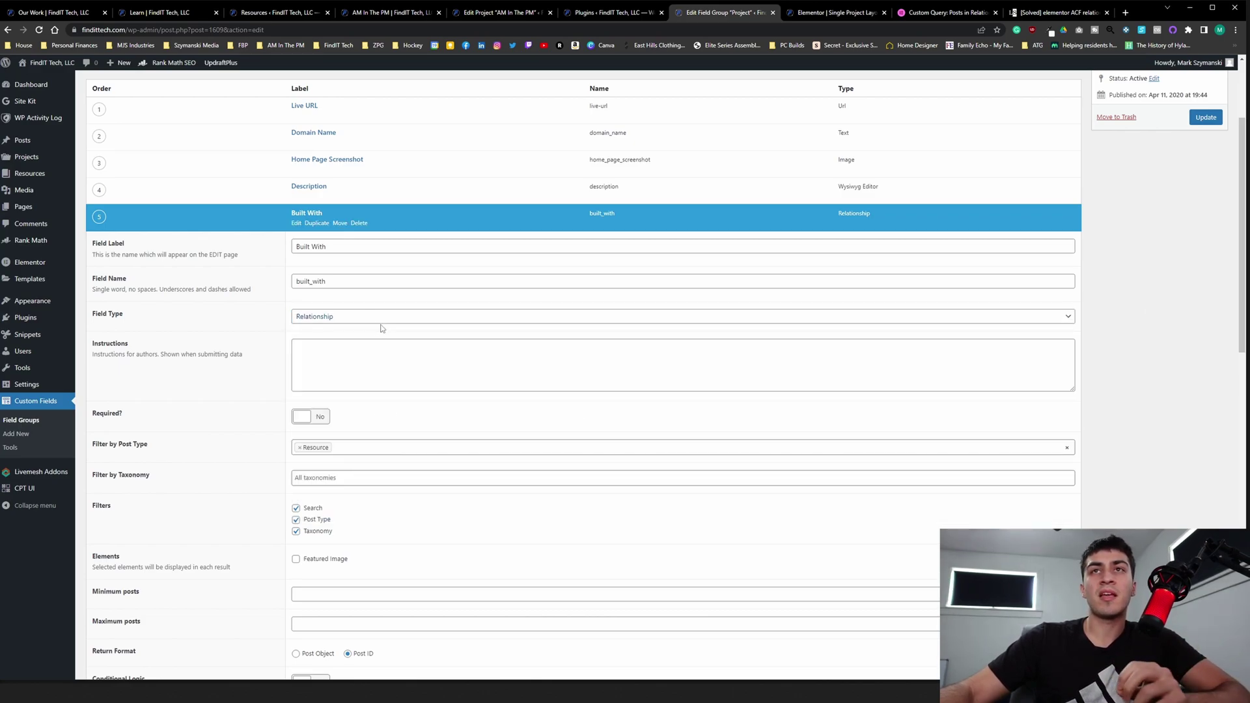
{"action": "scroll", "coordinate": [376, 325], "scroll_direction": "down", "scroll_amount": 2}
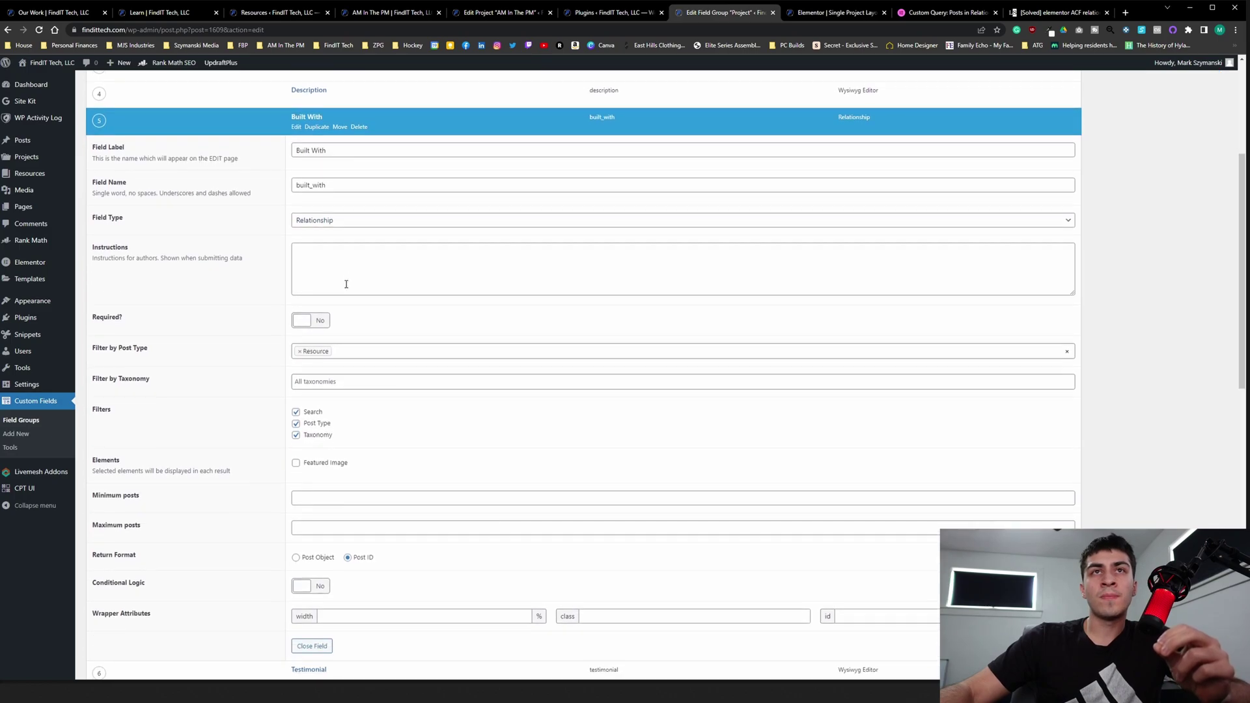
{"action": "scroll", "coordinate": [384, 241], "scroll_direction": "down", "scroll_amount": 2}
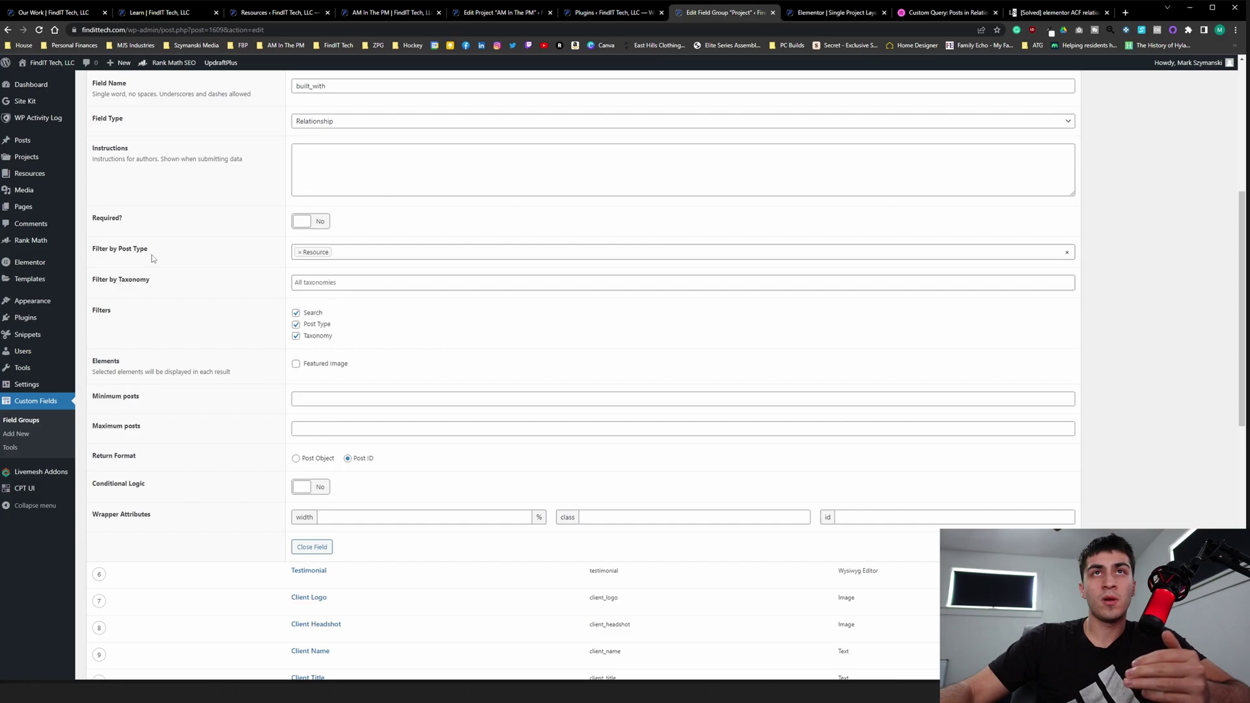
{"action": "left_click", "coordinate": [345, 253]}
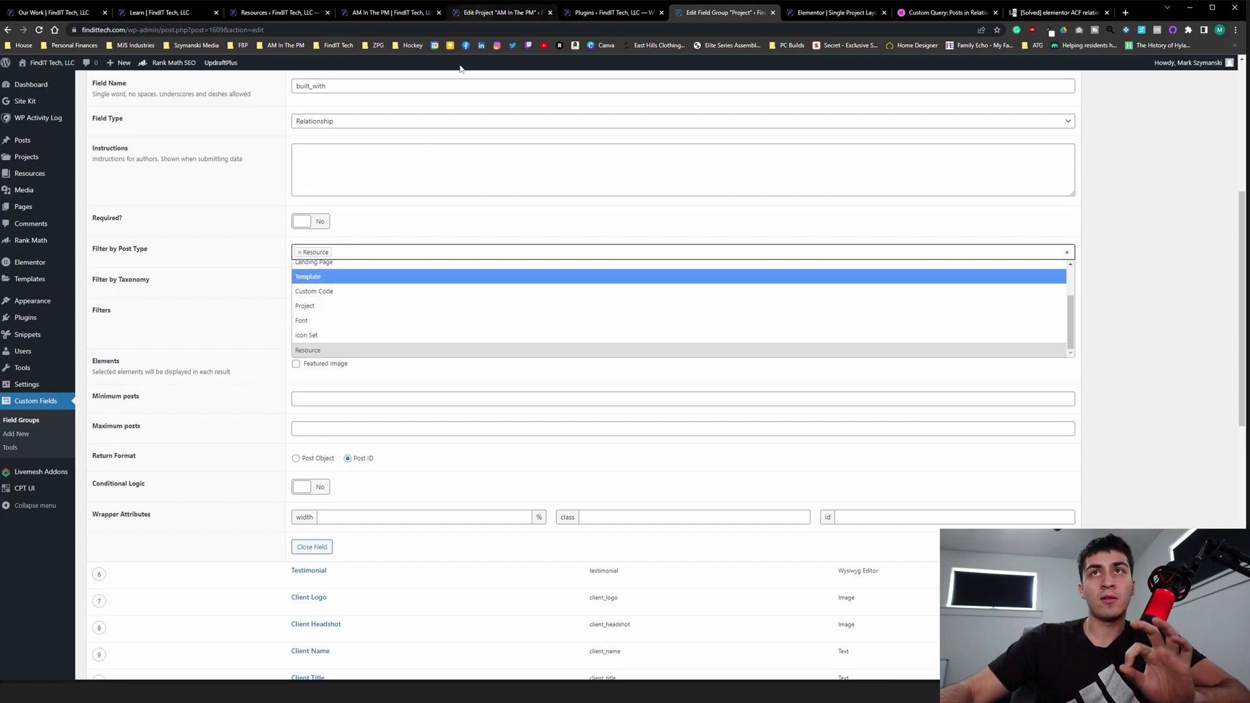
{"action": "left_click", "coordinate": [259, 258]}
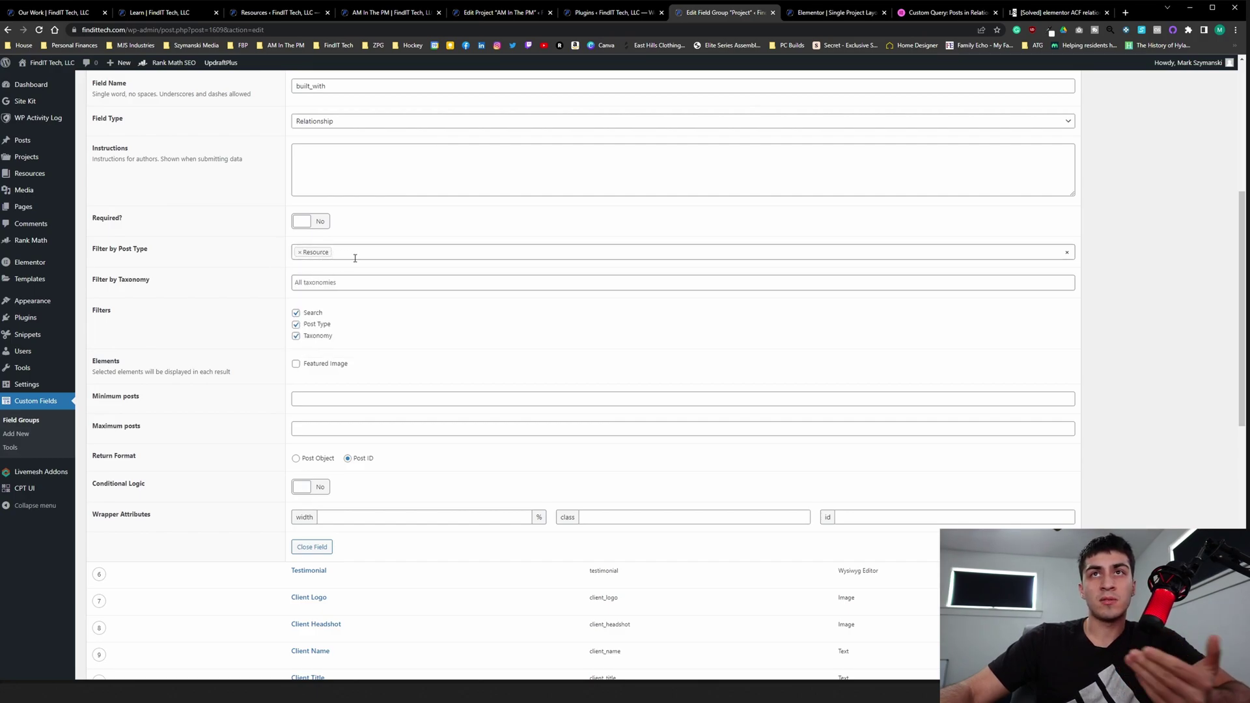
{"action": "scroll", "coordinate": [332, 335], "scroll_direction": "down", "scroll_amount": 3}
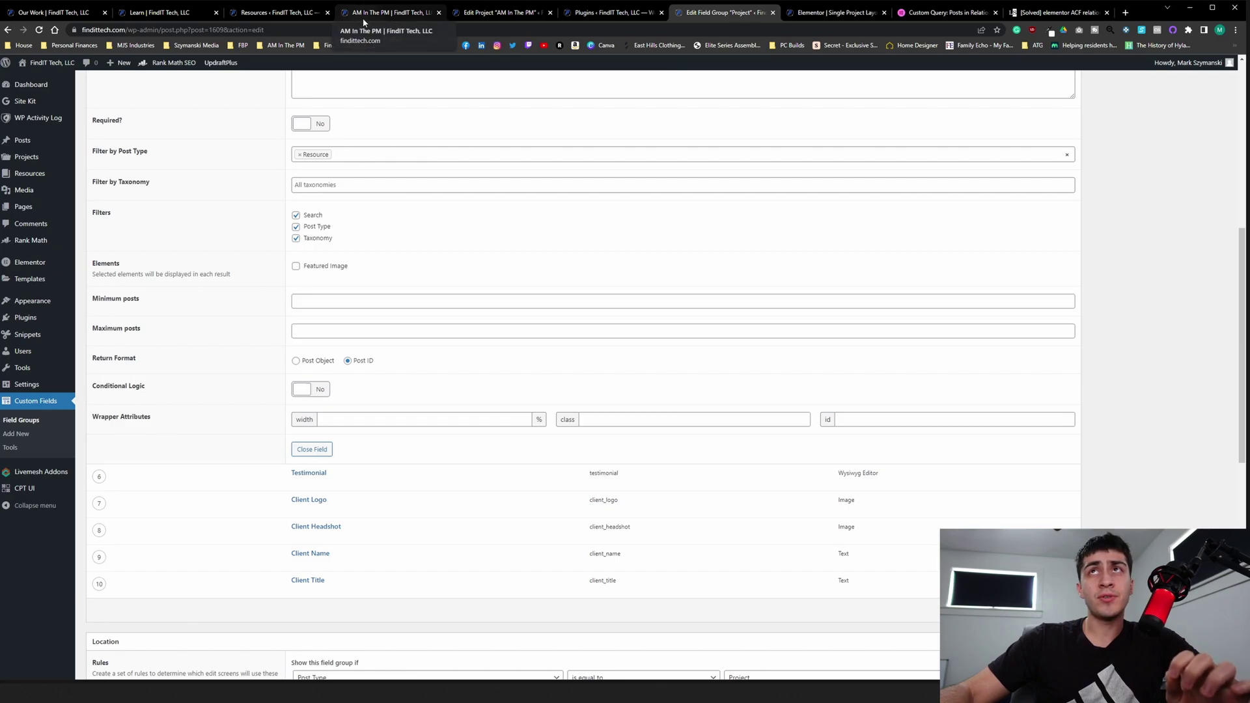
Step: Check the live AM In The PM Integrations cards, then return to the Single Project Layout editor
{"action": "left_click", "coordinate": [402, 13]}
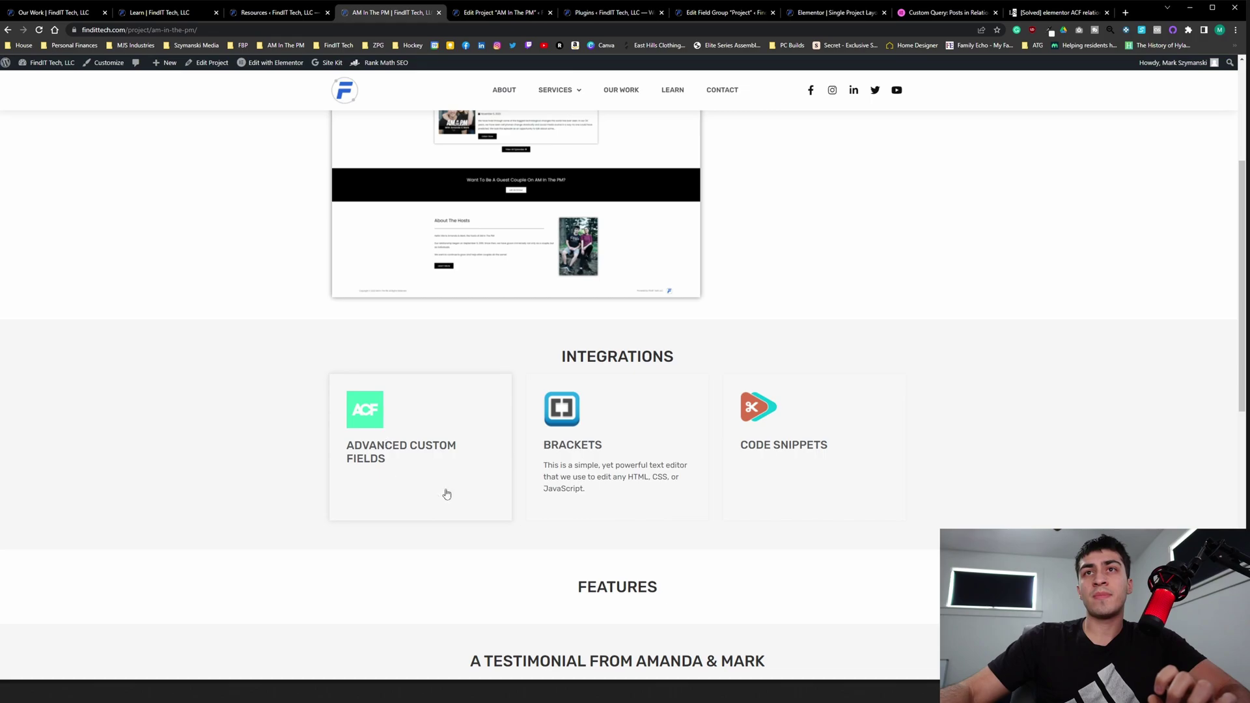
{"action": "left_click", "coordinate": [834, 12]}
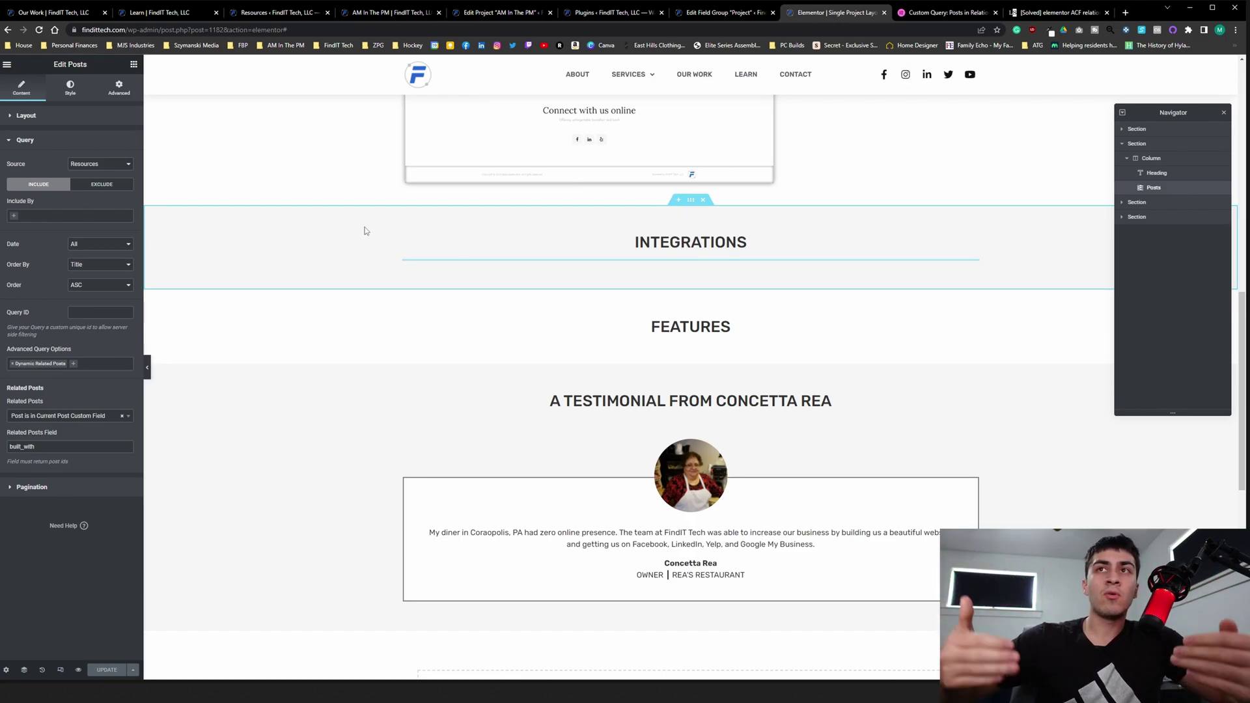
Step: Set the template's preview project to AM In The PM (searched 'am in') and apply it
{"action": "left_click", "coordinate": [5, 670]}
{"action": "left_click", "coordinate": [69, 240]}
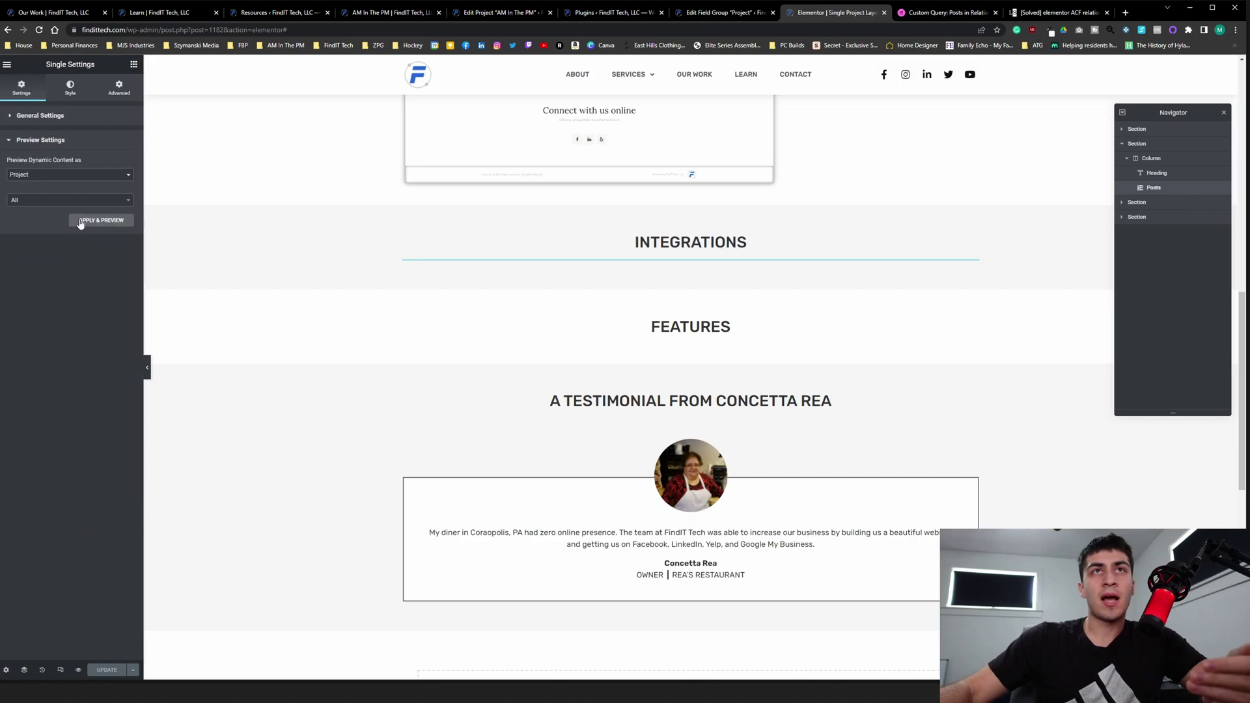
{"action": "left_click", "coordinate": [56, 202]}
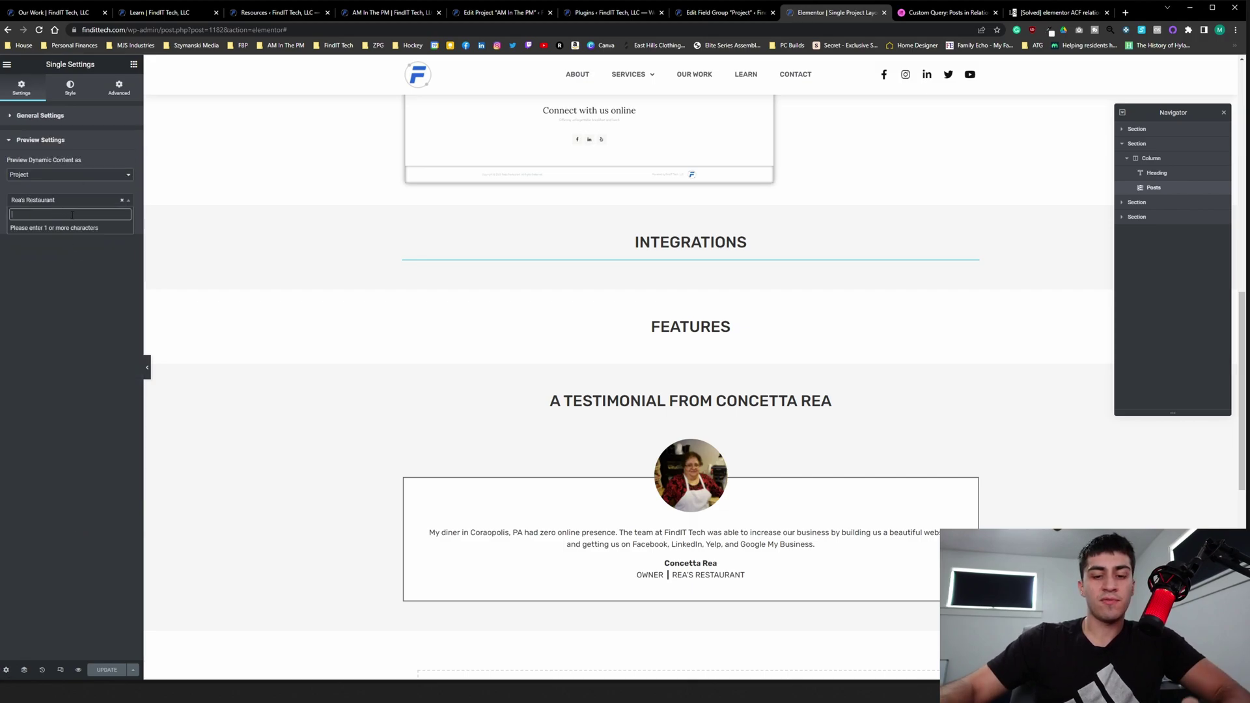
{"action": "type", "text": "am in"}
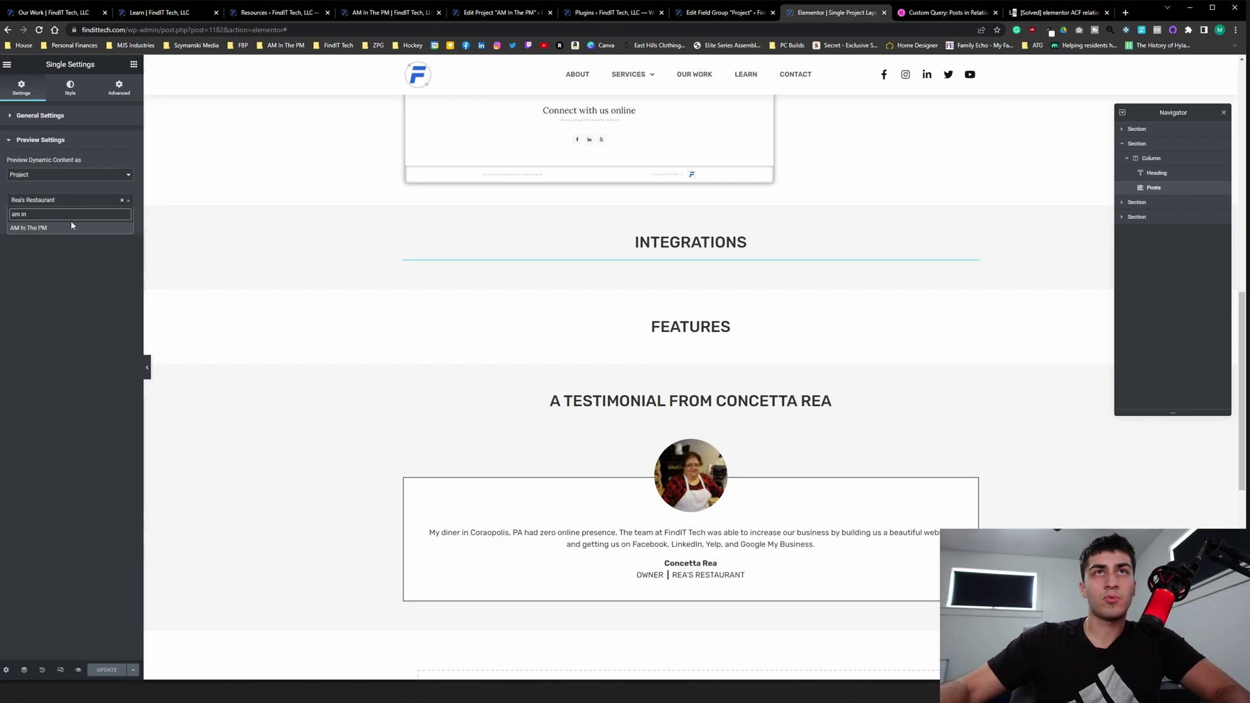
{"action": "left_click", "coordinate": [64, 229]}
{"action": "left_click", "coordinate": [95, 220]}
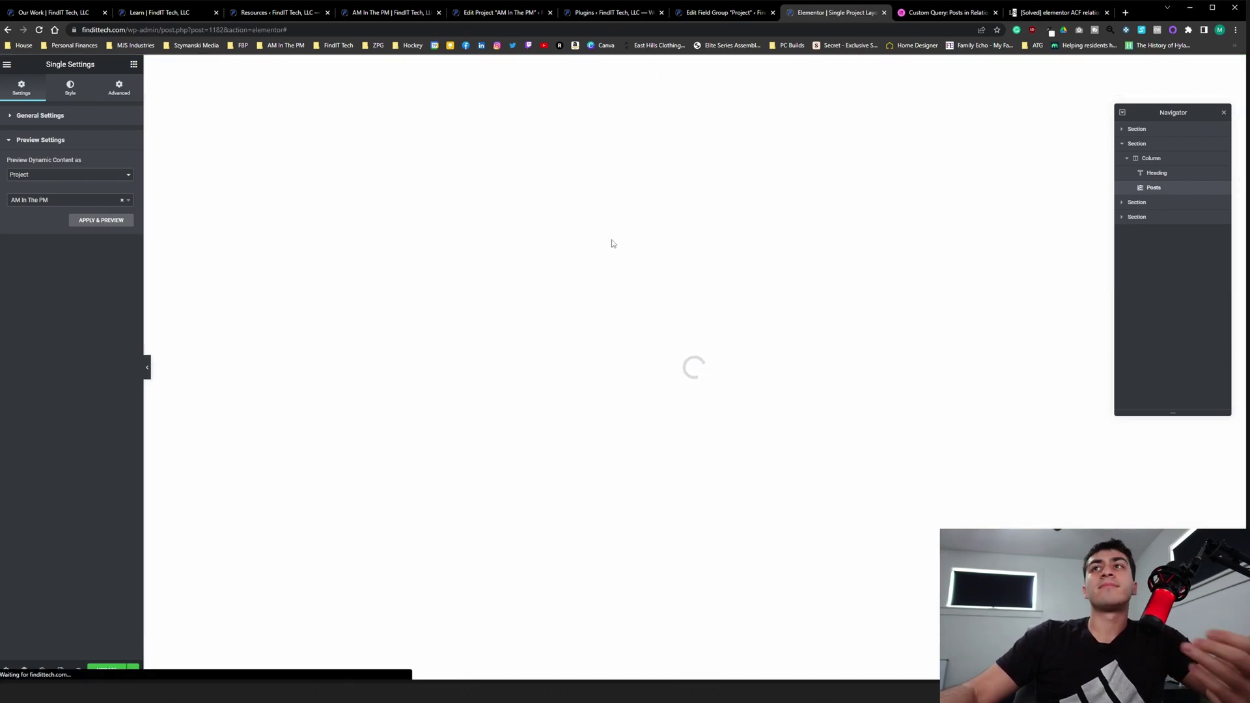
{"action": "scroll", "coordinate": [650, 260], "scroll_direction": "up", "scroll_amount": 15}
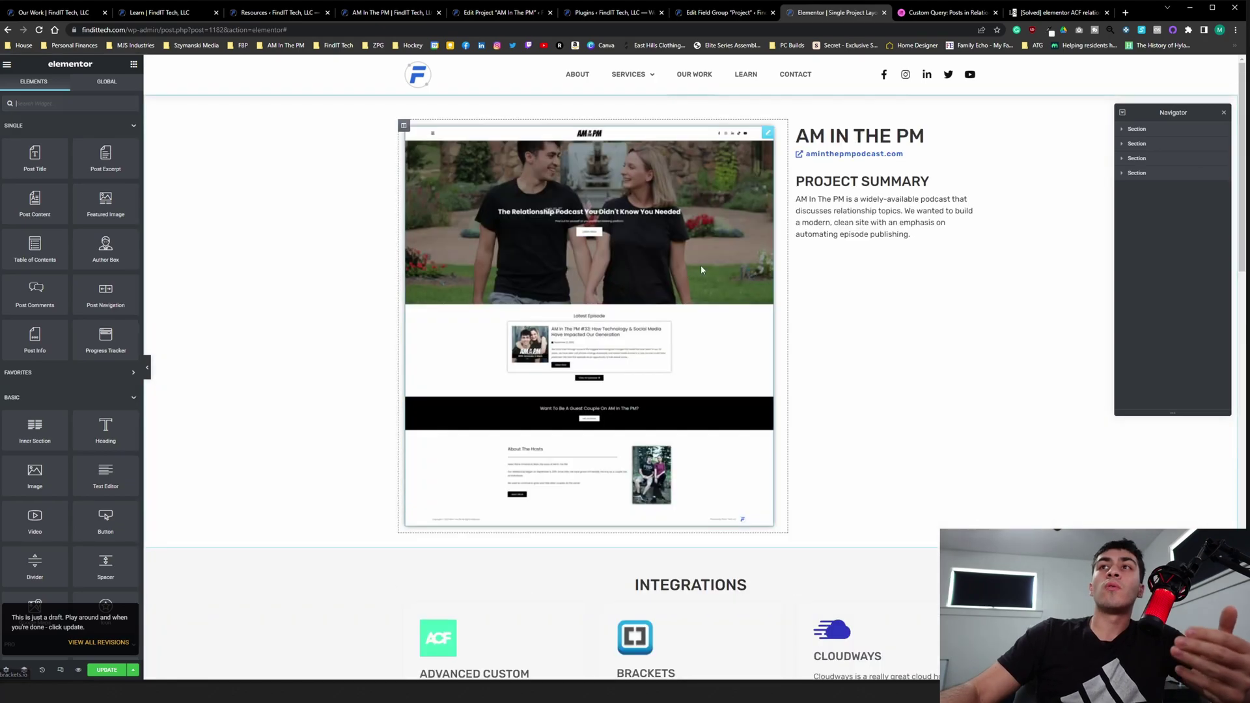
Step: Scroll to the Integrations grid and select its Posts widget for editing
{"action": "scroll", "coordinate": [706, 325], "scroll_direction": "down", "scroll_amount": 4}
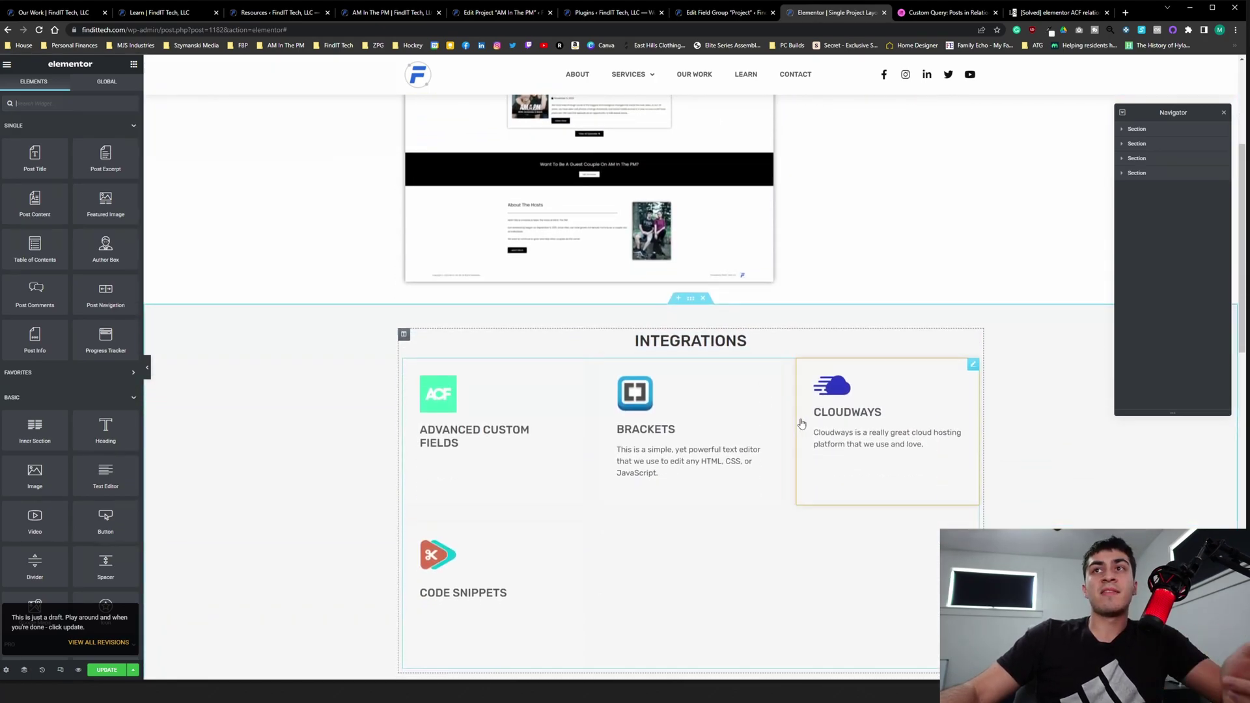
{"action": "scroll", "coordinate": [944, 378], "scroll_direction": "down", "scroll_amount": 2}
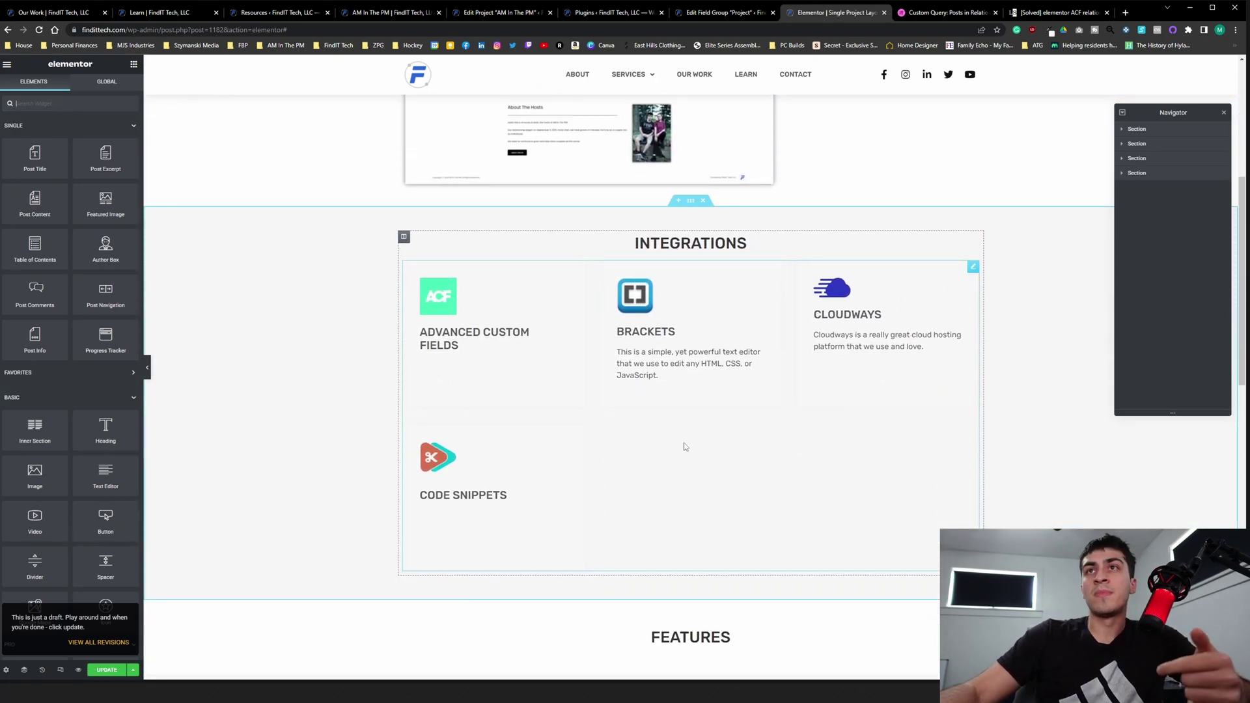
{"action": "left_click", "coordinate": [723, 460]}
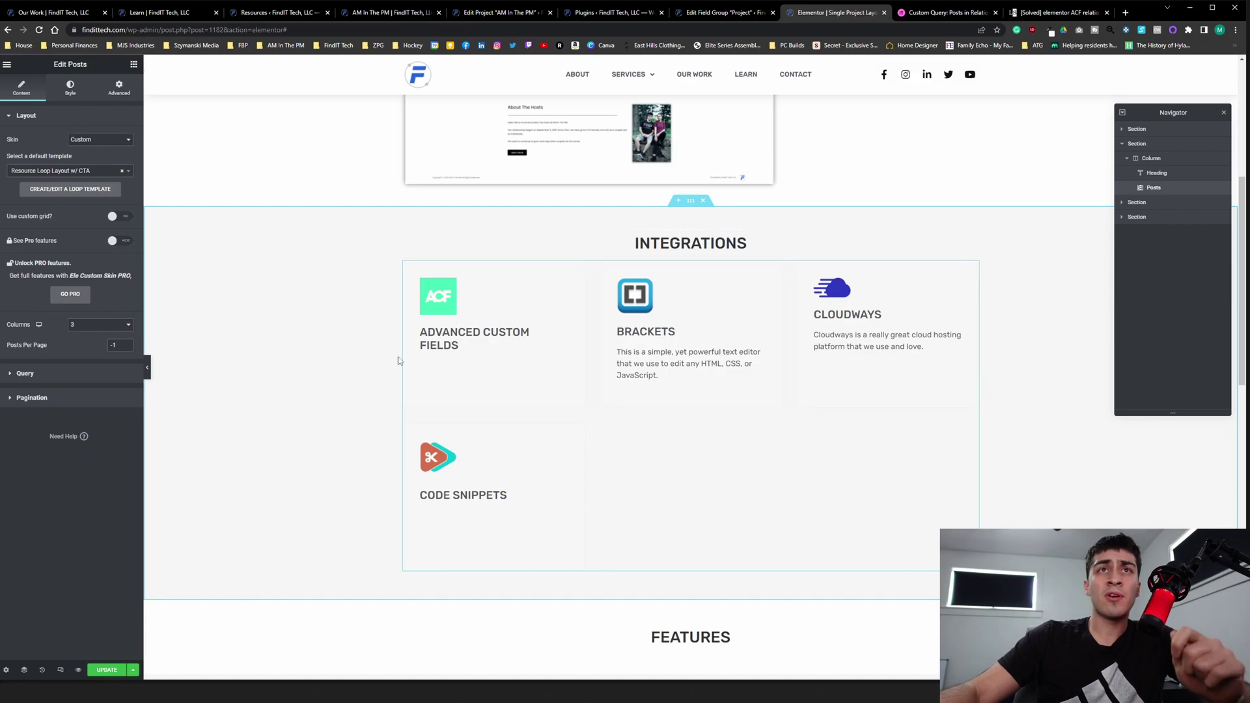
Step: Expand the Posts widget's Query section and check the Source list, keeping Resources
{"action": "left_click", "coordinate": [57, 373]}
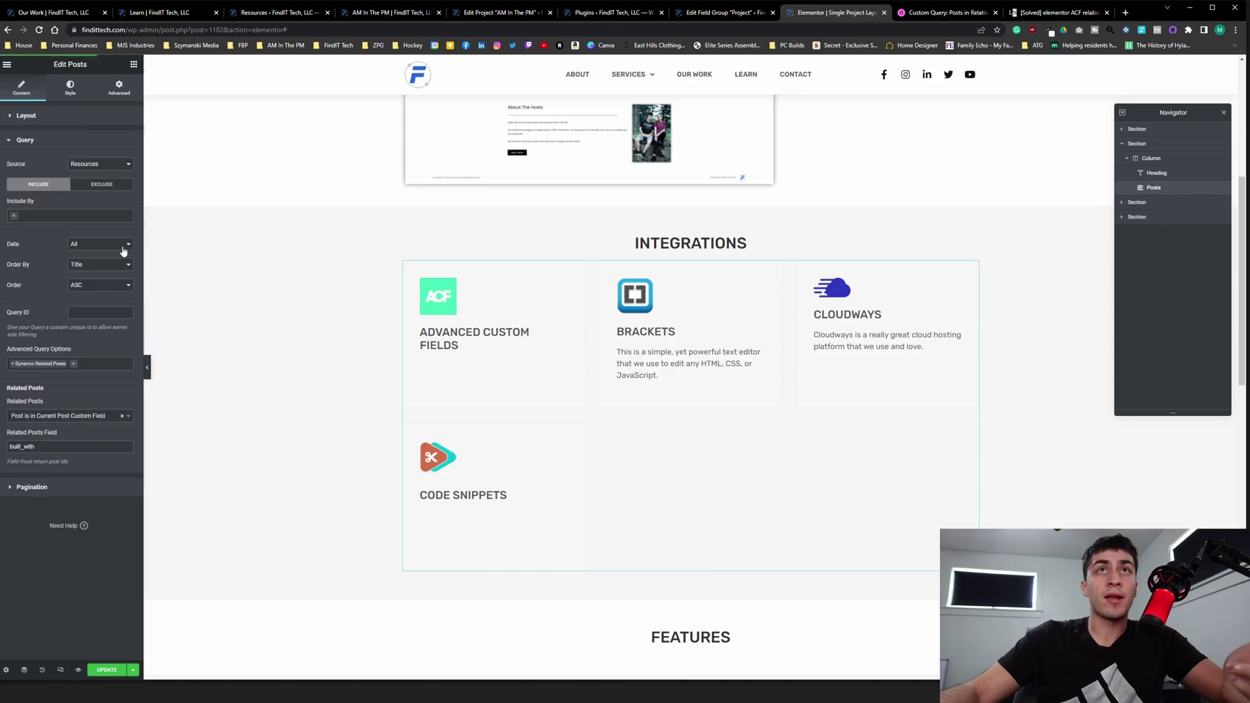
{"action": "left_click", "coordinate": [119, 165]}
{"action": "left_click", "coordinate": [118, 169]}
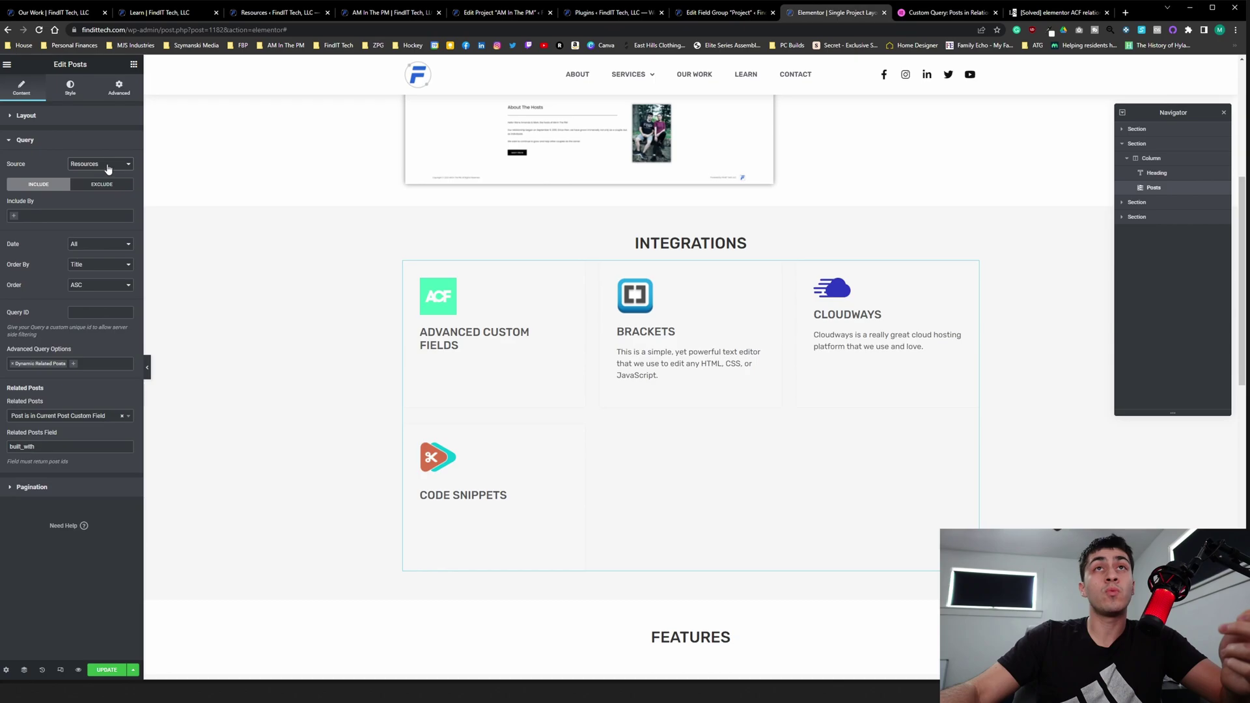
{"action": "left_click", "coordinate": [105, 167]}
{"action": "left_click", "coordinate": [52, 161]}
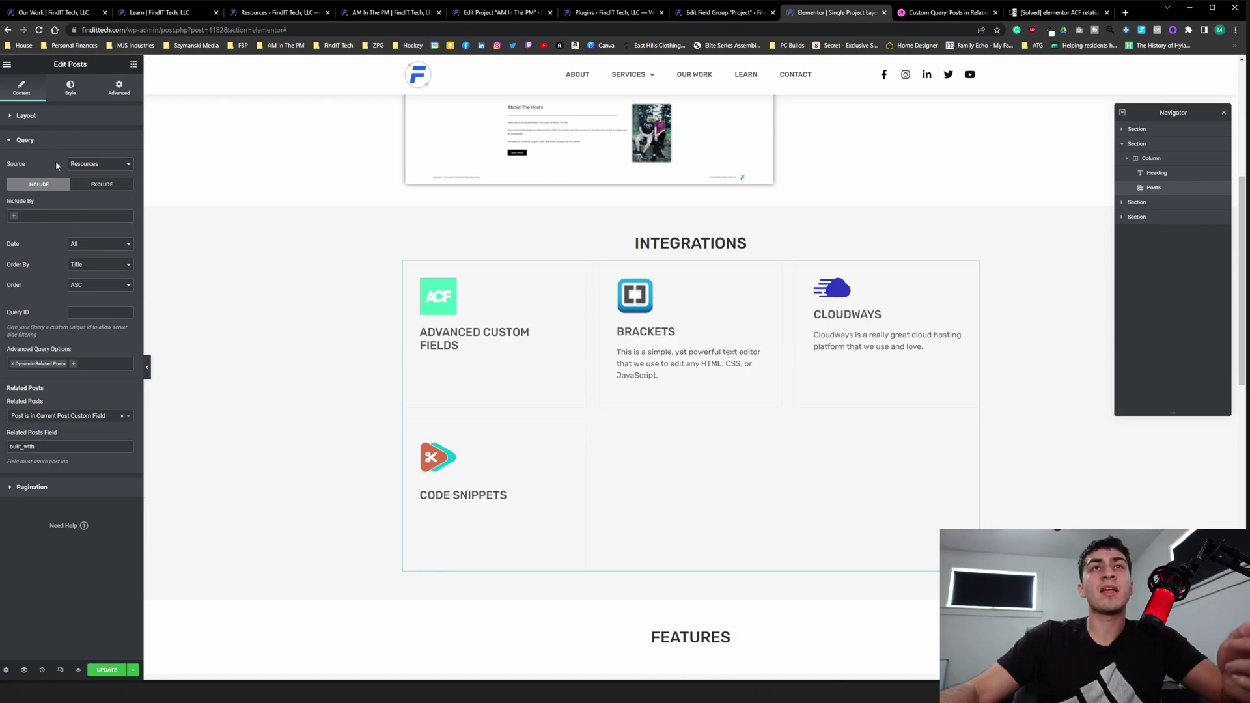
{"action": "left_click", "coordinate": [123, 166]}
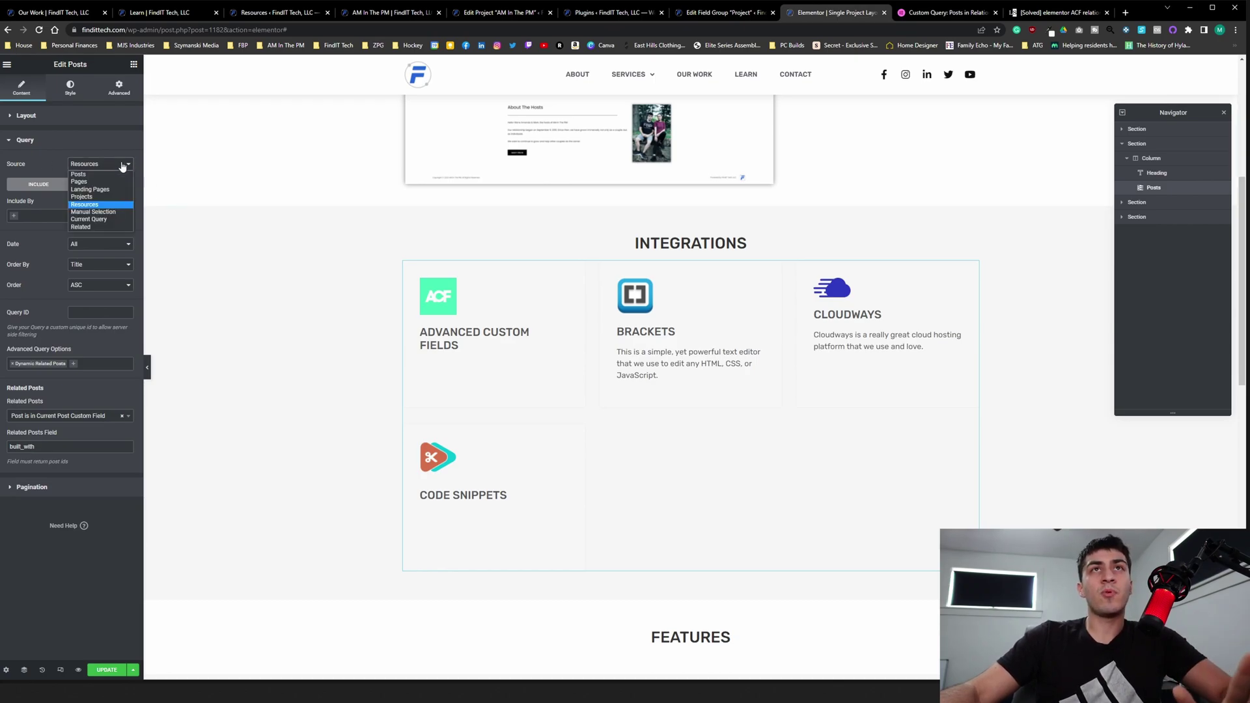
{"action": "left_click", "coordinate": [78, 166]}
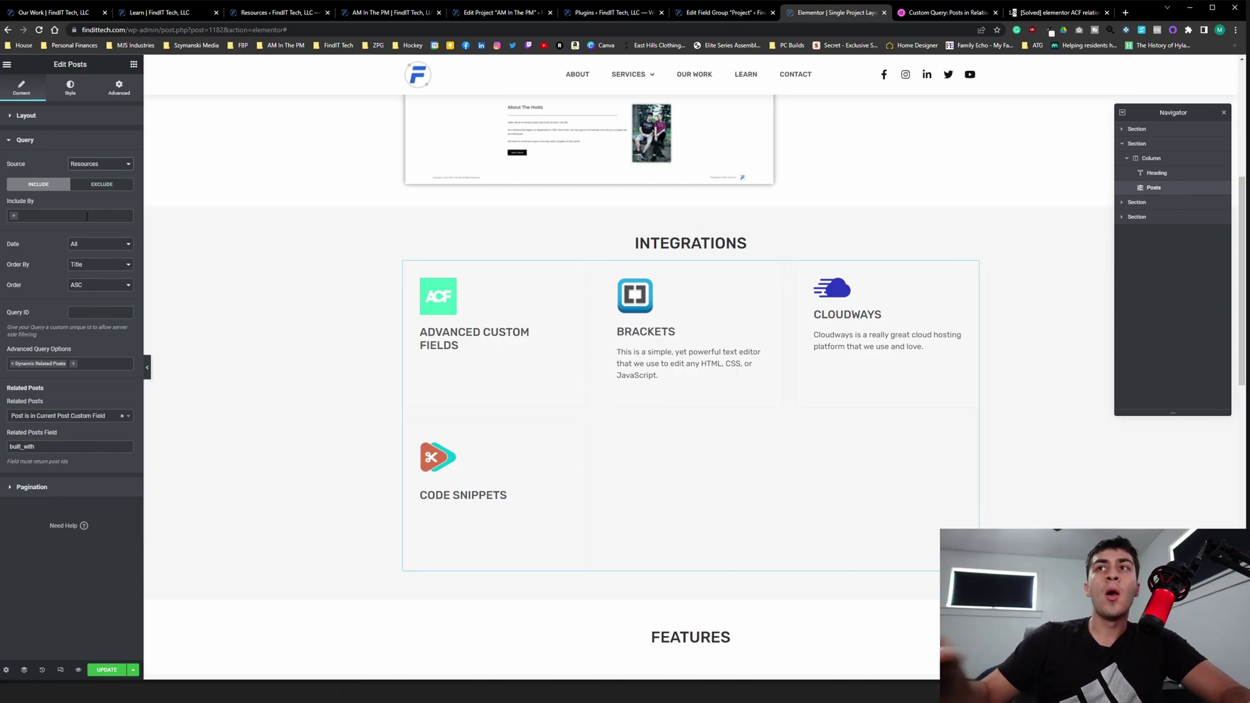
Step: Look over the Include By options, then go to the 'Custom Query: Posts in Relationship' forum thread
{"action": "left_click", "coordinate": [41, 215]}
{"action": "key", "text": "Escape"}
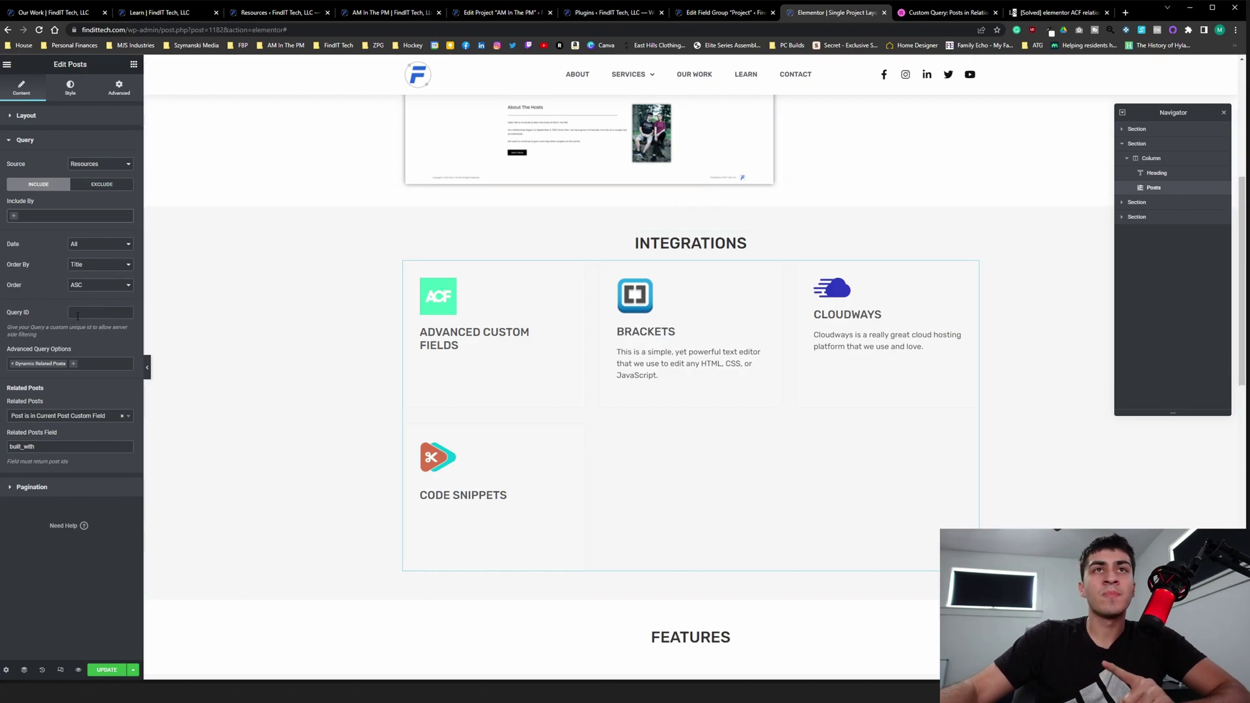
{"action": "key", "text": "ctrl+Tab"}
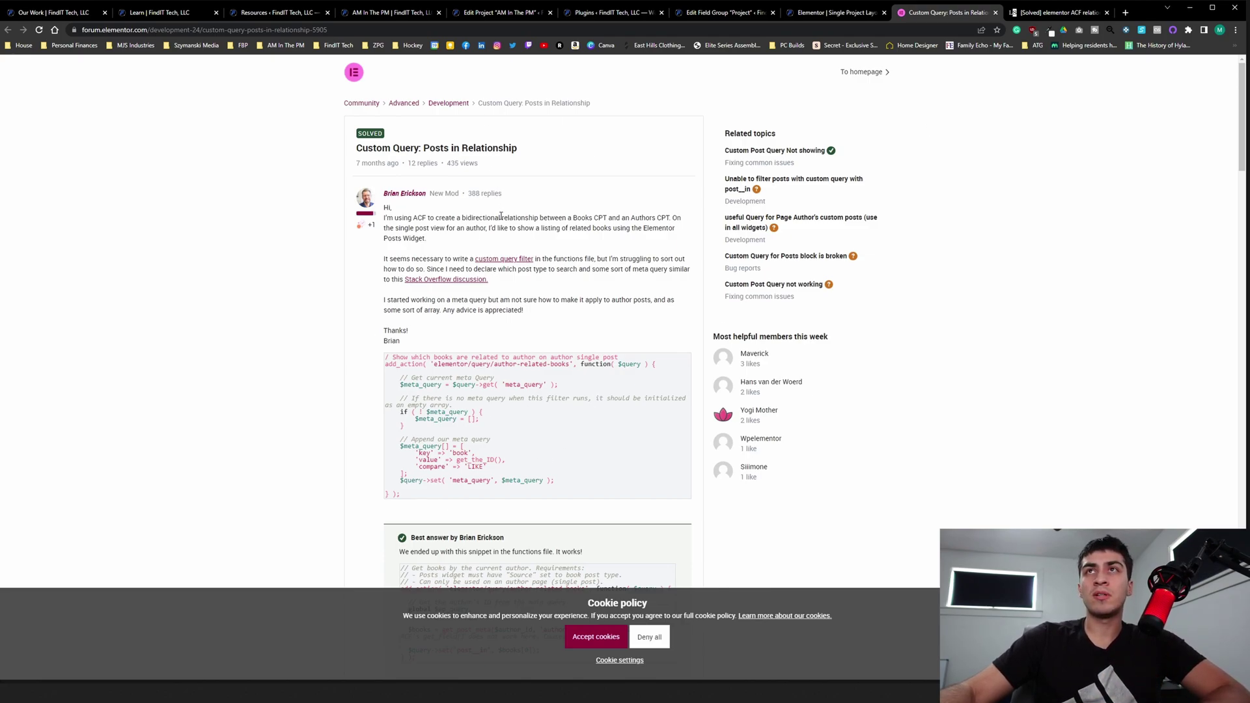
Step: Read the forum's Posts in Relationship solution, then move to the LifeSaver relationship-field page
{"action": "scroll", "coordinate": [499, 382], "scroll_direction": "down", "scroll_amount": 1}
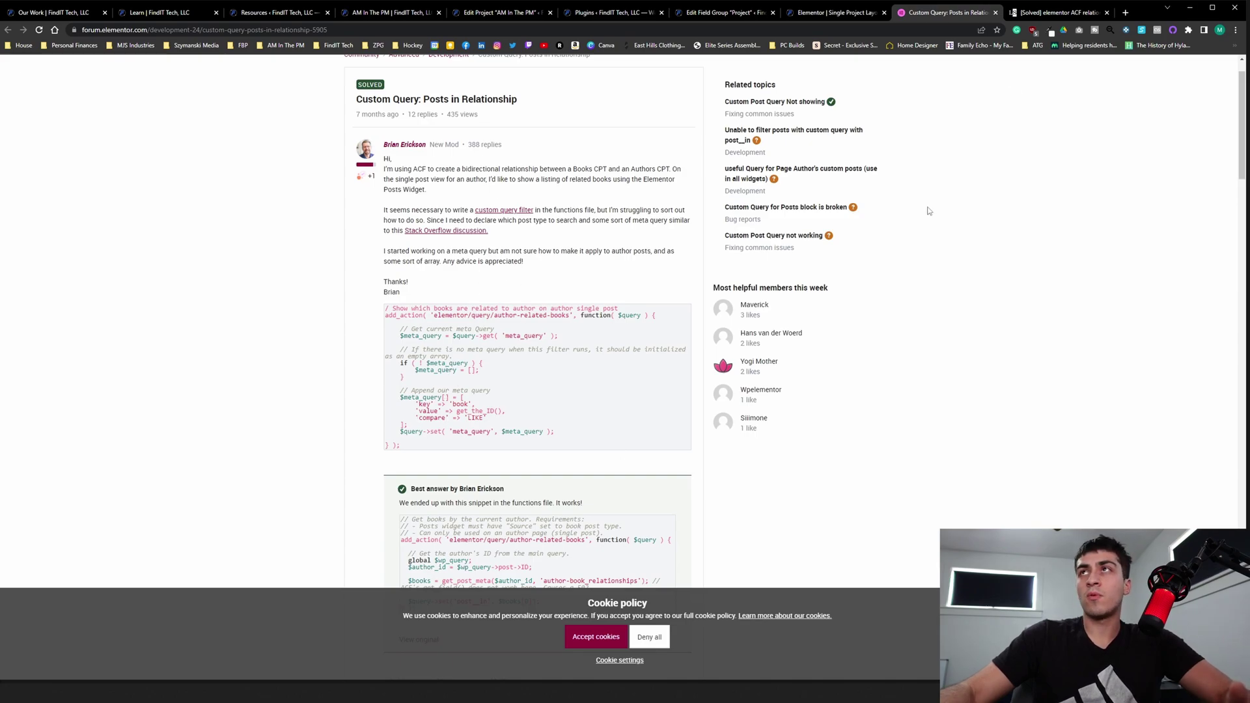
{"action": "key", "text": "ctrl+Tab"}
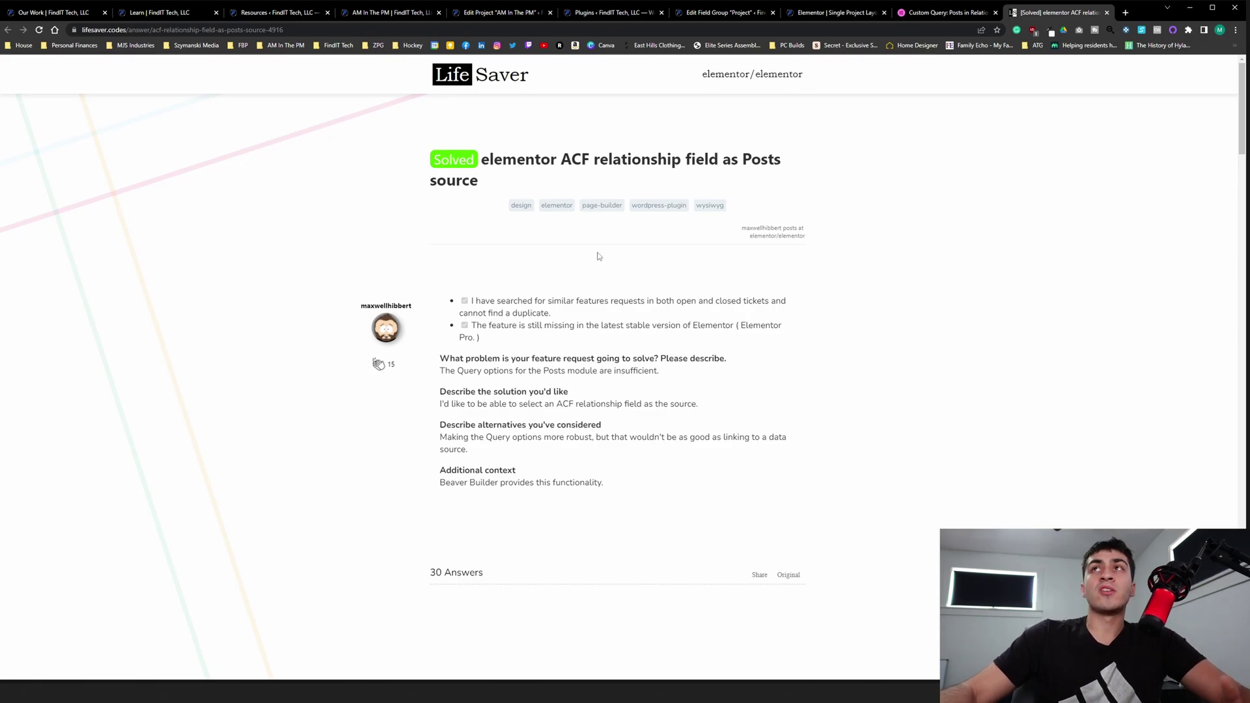
Step: From the LifeSaver thread's Other Answers, follow the wordpress.org advanced-post-queries link
{"action": "left_click", "coordinate": [835, 12]}
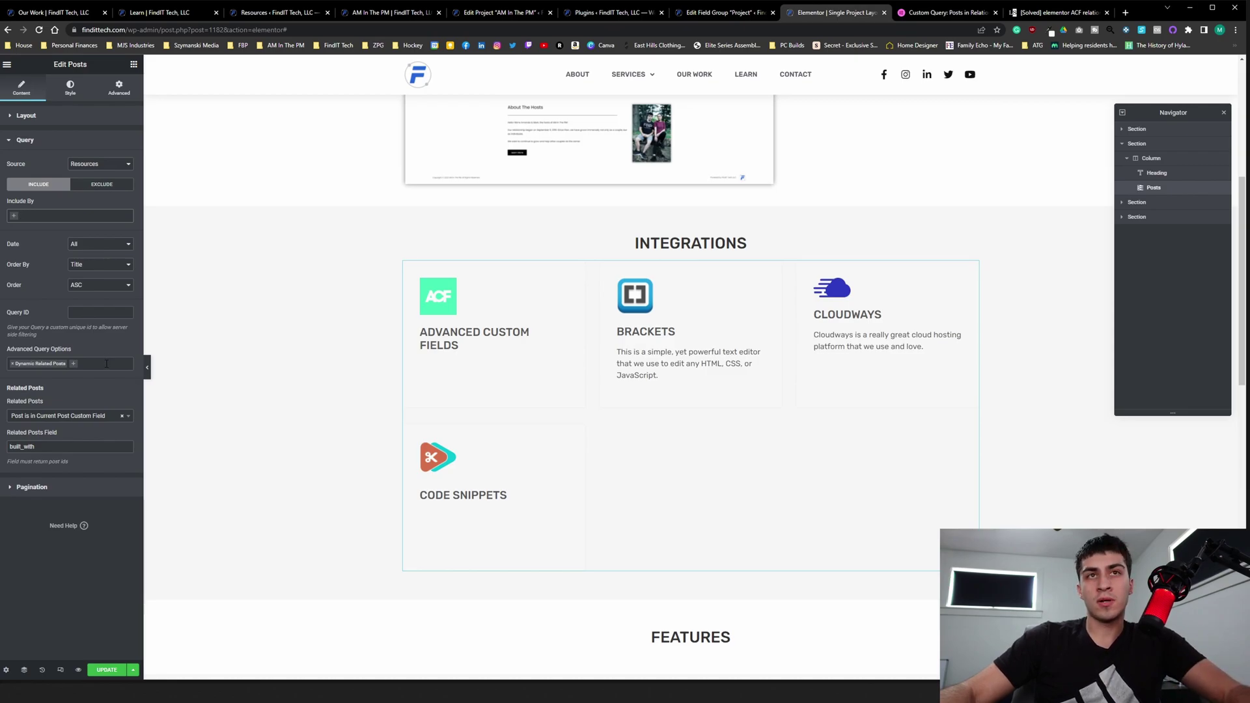
{"action": "left_click", "coordinate": [1054, 13]}
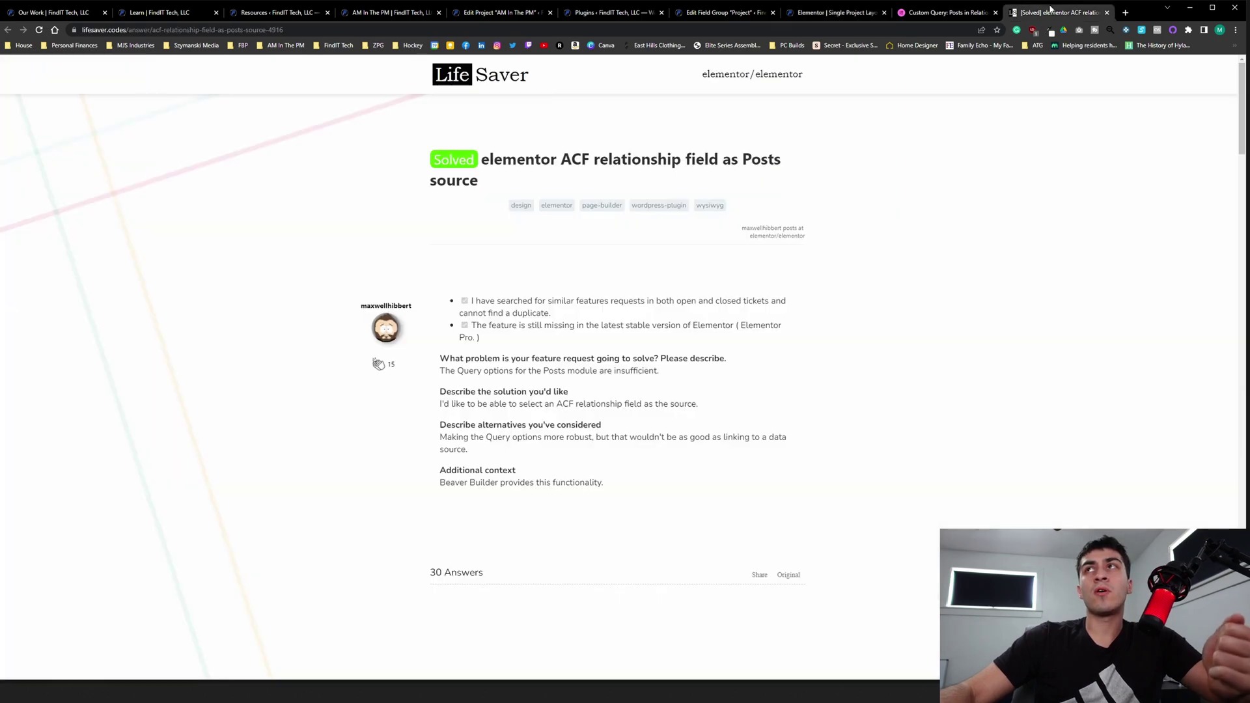
{"action": "scroll", "coordinate": [839, 286], "scroll_direction": "down", "scroll_amount": 5}
{"action": "scroll", "coordinate": [814, 312], "scroll_direction": "down", "scroll_amount": 3}
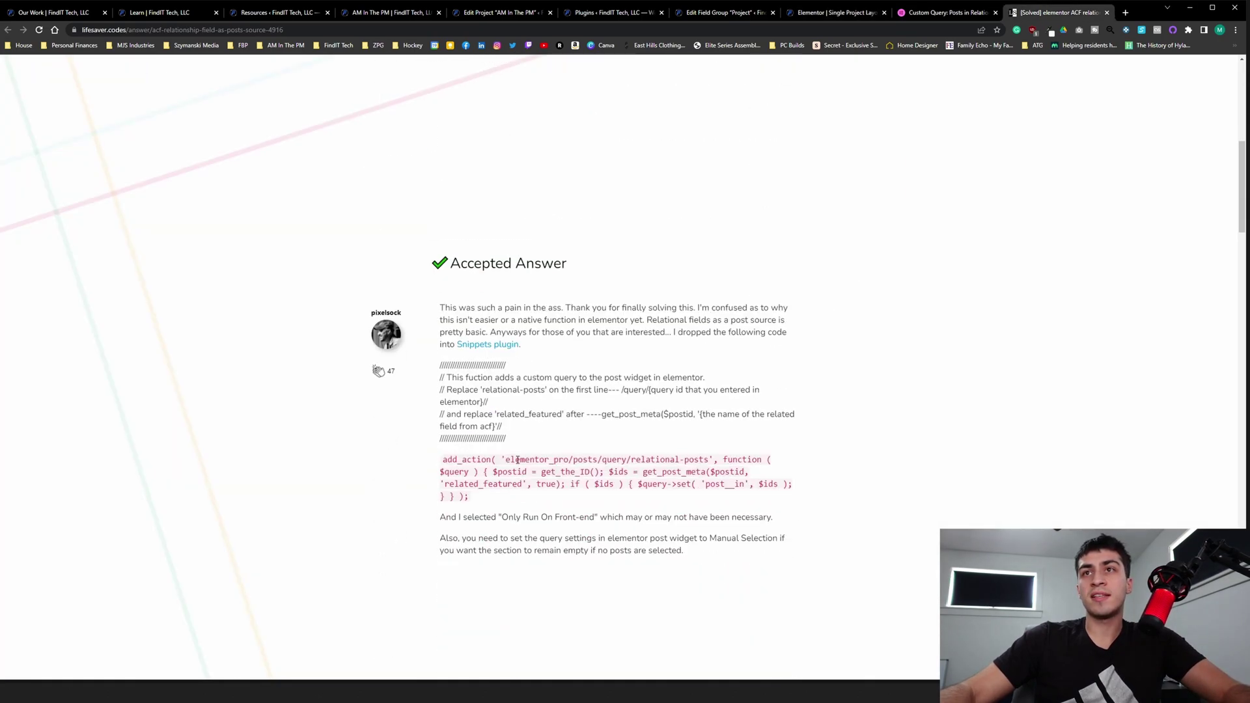
{"action": "scroll", "coordinate": [517, 459], "scroll_direction": "down", "scroll_amount": 2}
{"action": "scroll", "coordinate": [579, 405], "scroll_direction": "down", "scroll_amount": 8}
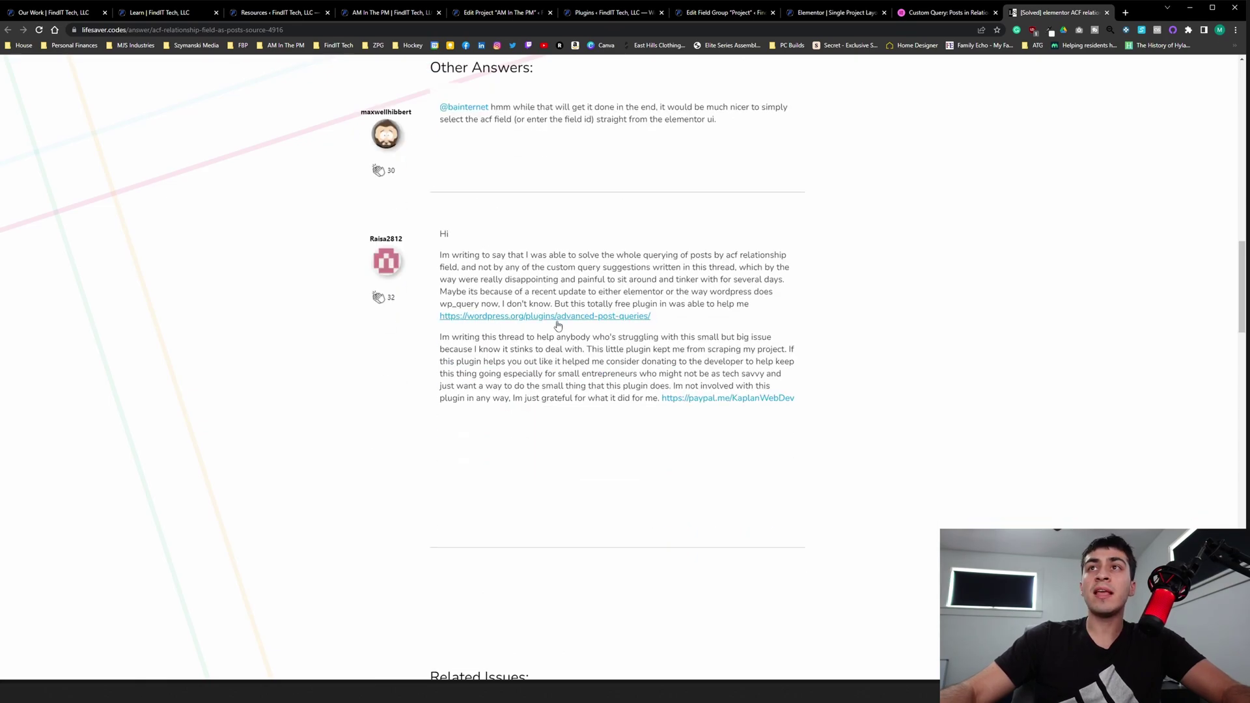
{"action": "left_click", "coordinate": [558, 324]}
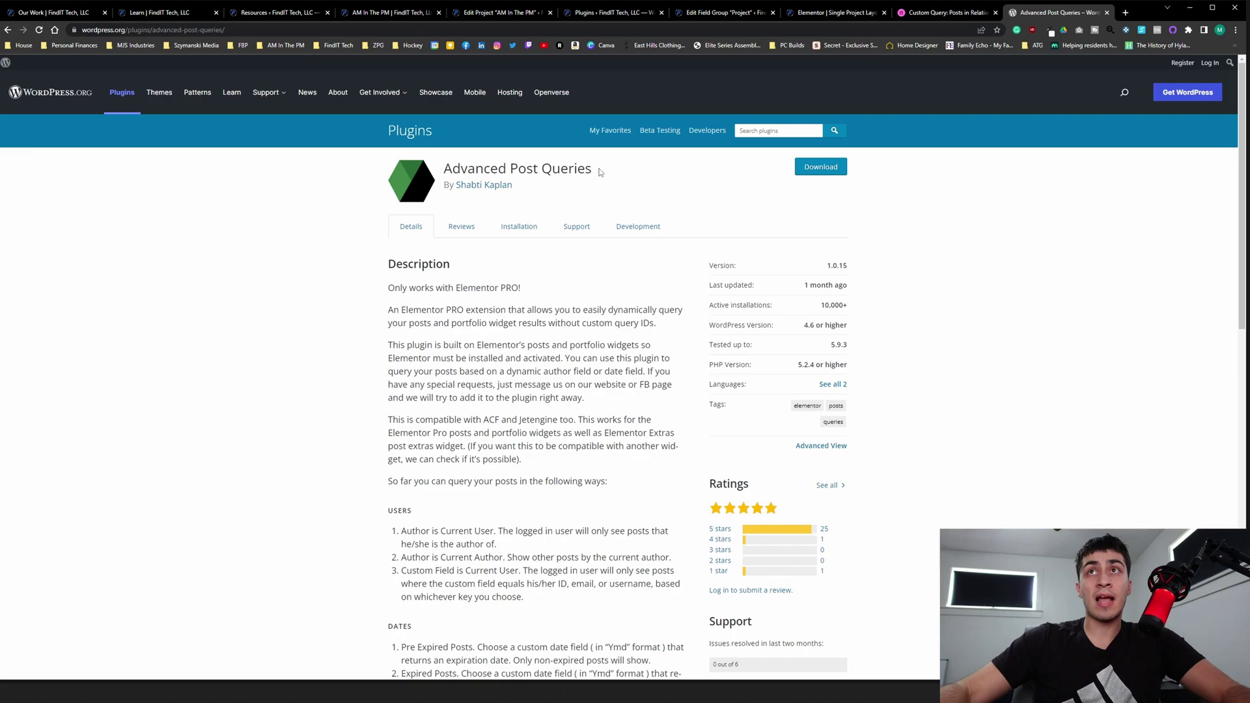
Step: Highlight the Advanced Post Queries plugin title on its WordPress.org directory page
{"action": "left_click_drag", "start_coordinate": [600, 171], "coordinate": [441, 172]}
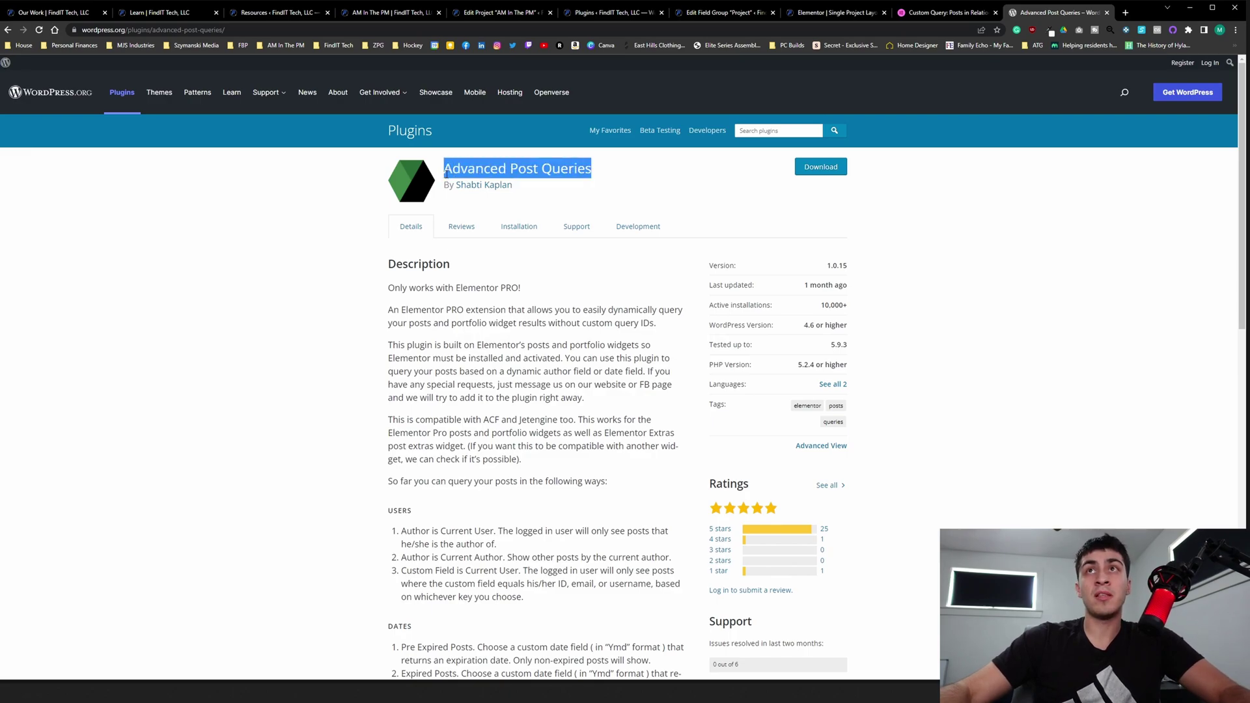
{"action": "left_click", "coordinate": [446, 174]}
{"action": "left_click_drag", "start_coordinate": [445, 175], "coordinate": [617, 167]}
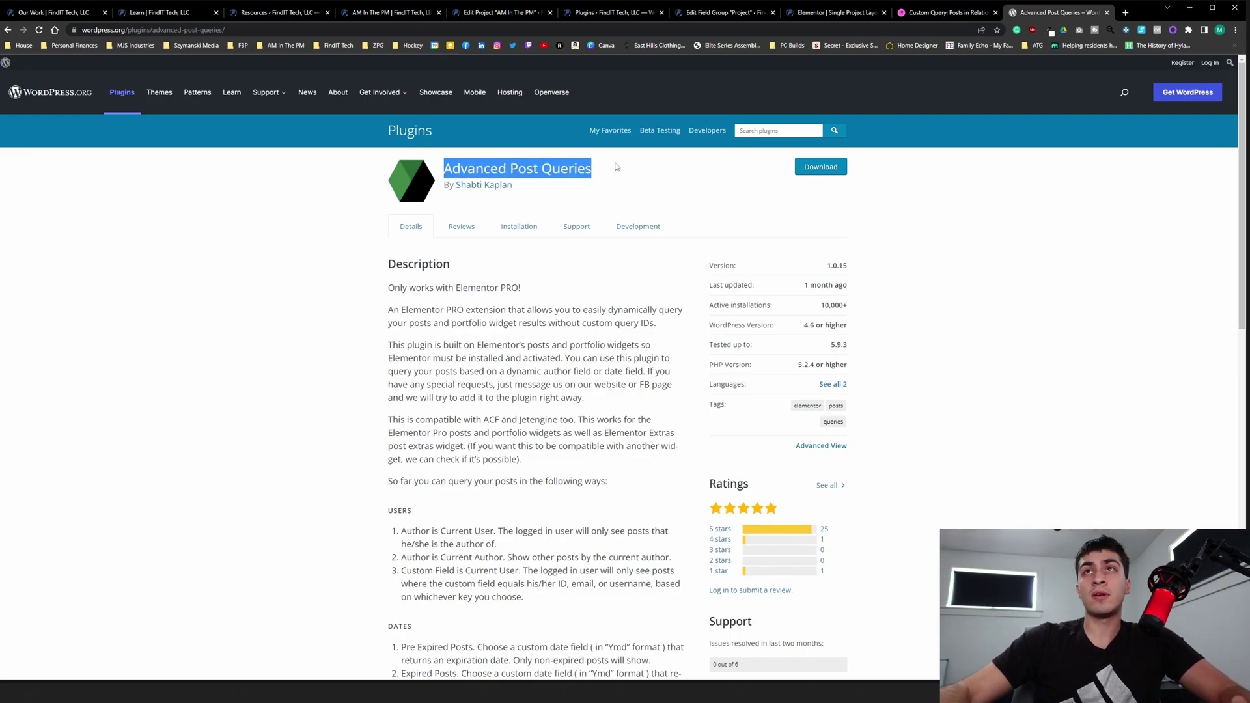
{"action": "left_click", "coordinate": [617, 168]}
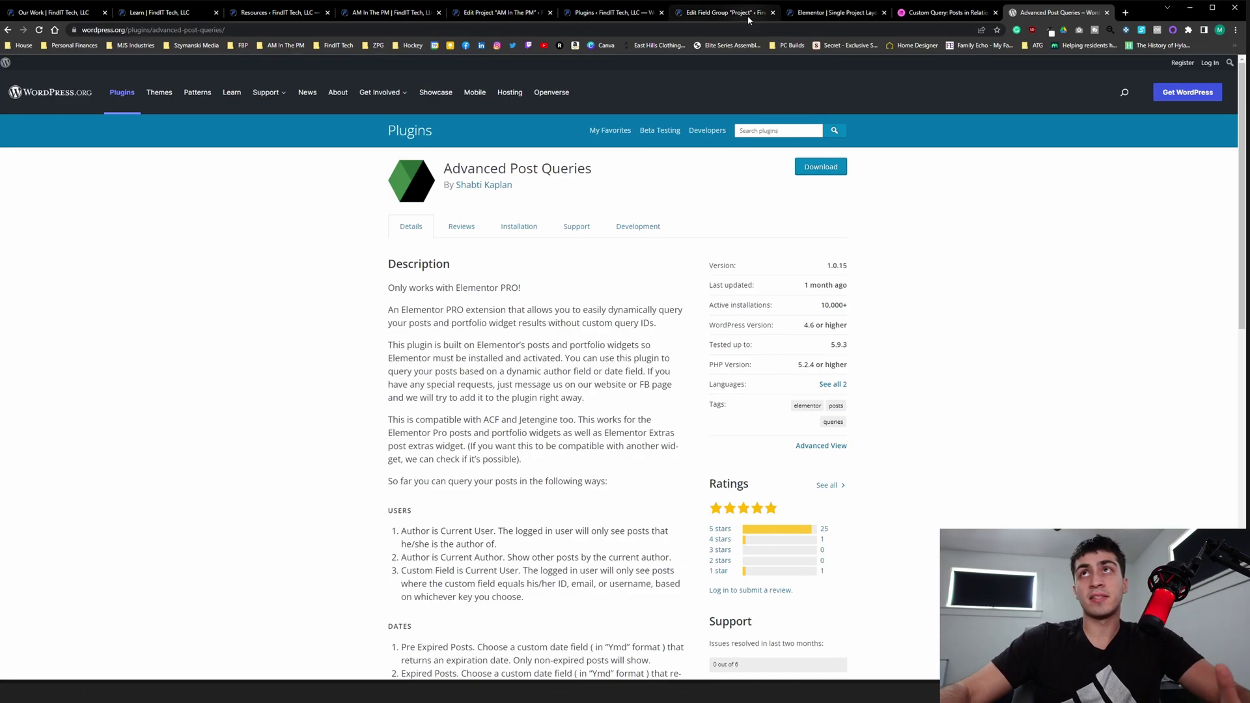
Step: Review the Posts widget's Advanced Query Options, set to Dynamic Related Posts from built_with
{"action": "left_click", "coordinate": [828, 14]}
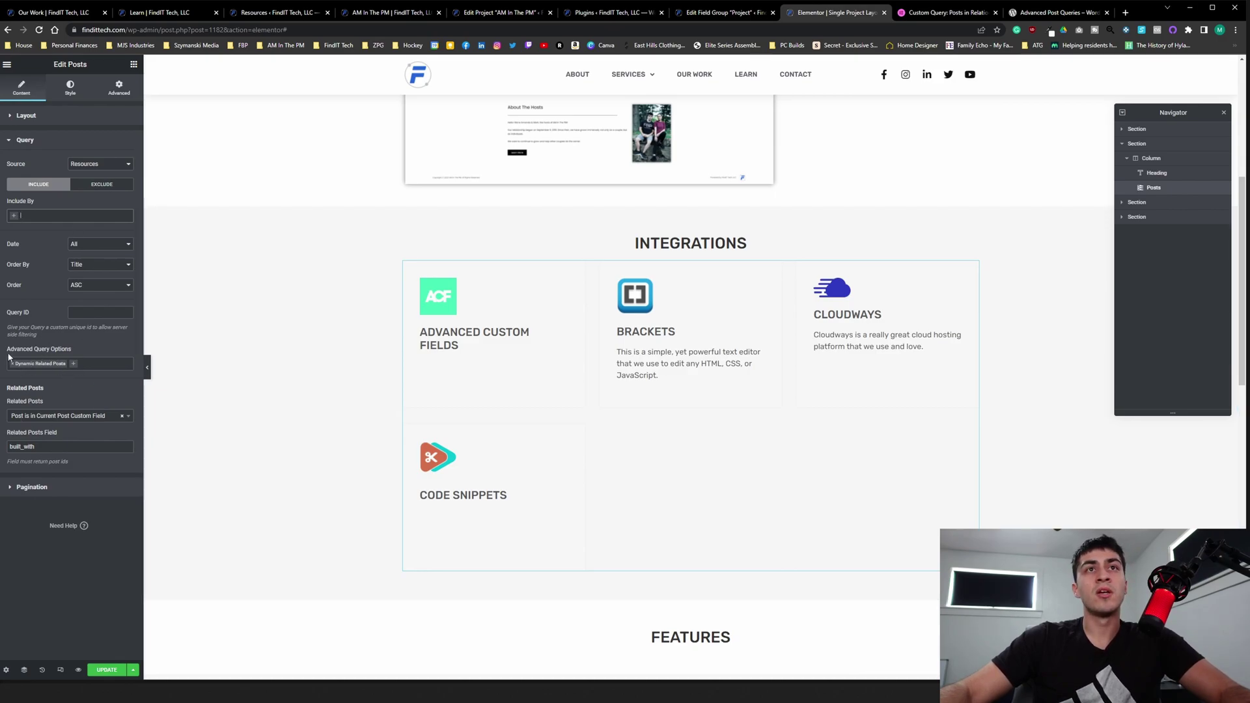
{"action": "left_click", "coordinate": [72, 362]}
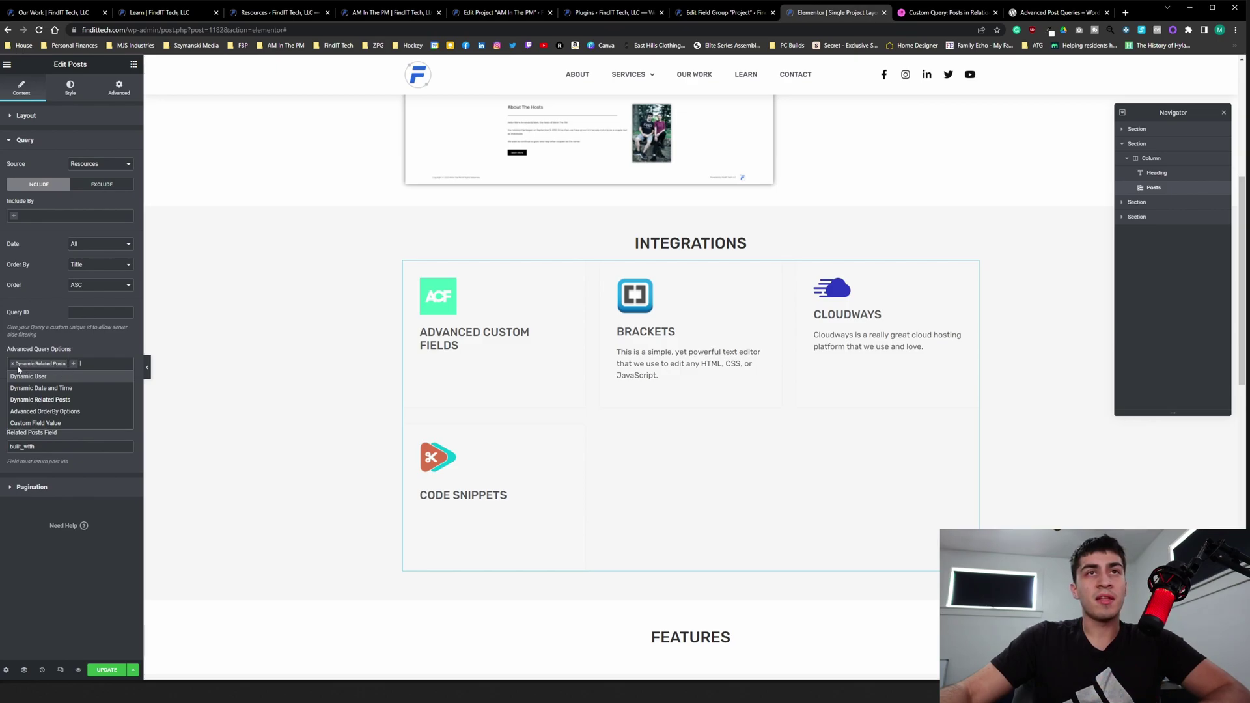
{"action": "left_click", "coordinate": [87, 351]}
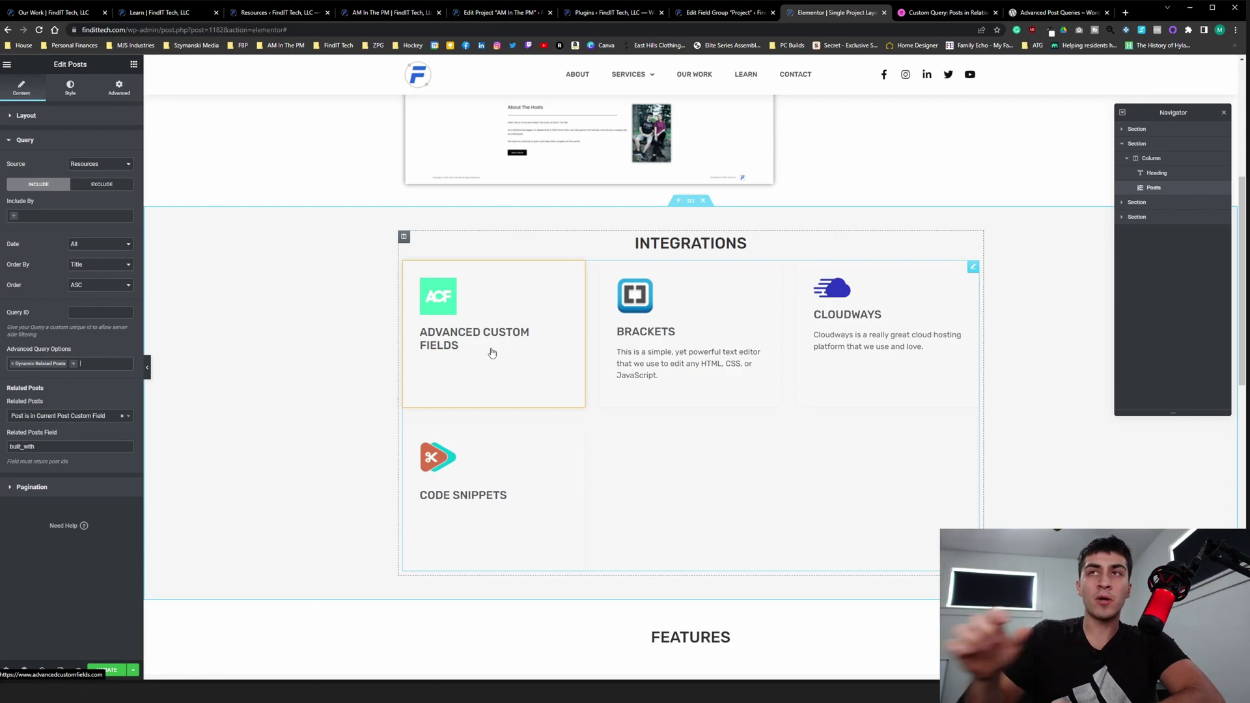
{"action": "scroll", "coordinate": [586, 329], "scroll_direction": "up", "scroll_amount": 5}
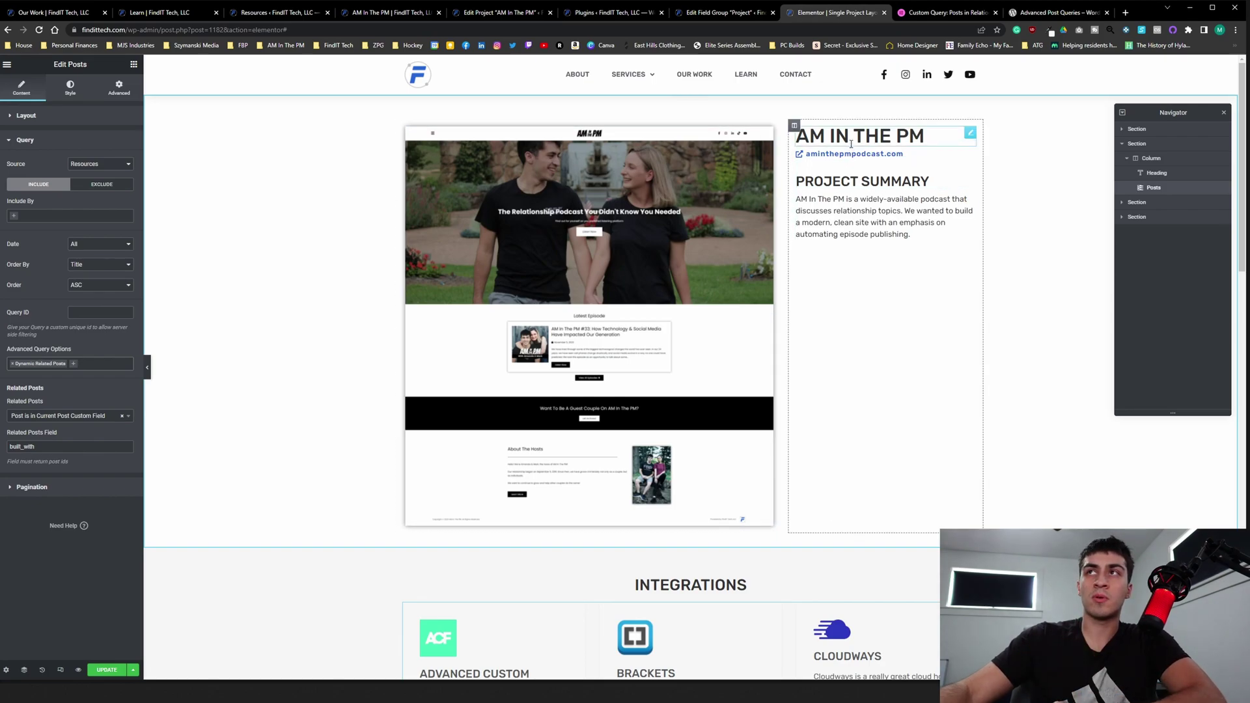
{"action": "scroll", "coordinate": [786, 274], "scroll_direction": "down", "scroll_amount": 2}
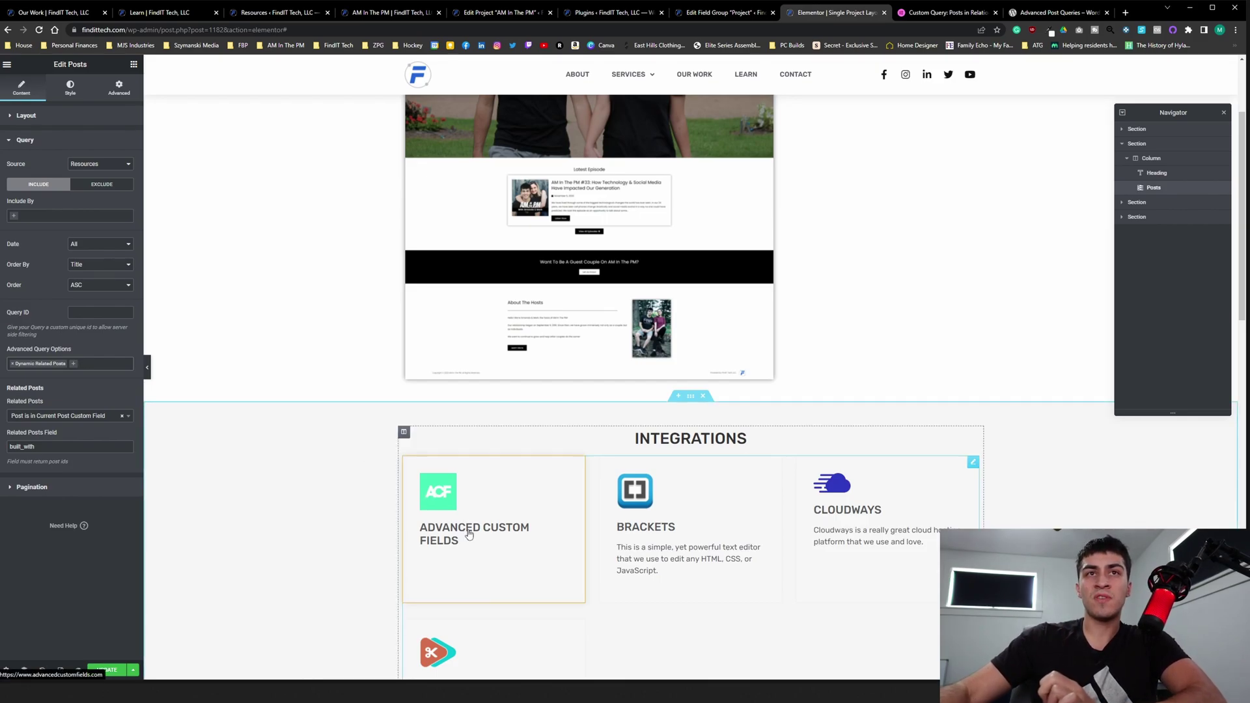
{"action": "scroll", "coordinate": [469, 534], "scroll_direction": "up", "scroll_amount": 2}
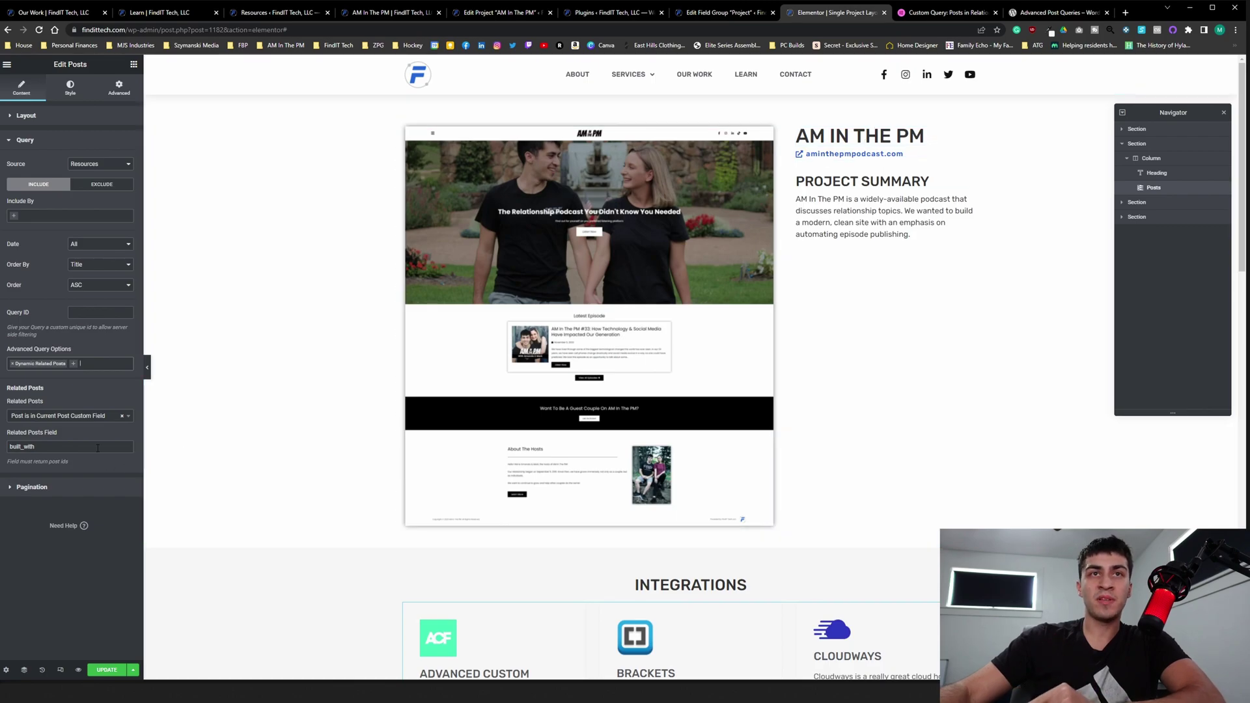
{"action": "left_click_drag", "start_coordinate": [36, 446], "coordinate": [8, 447]}
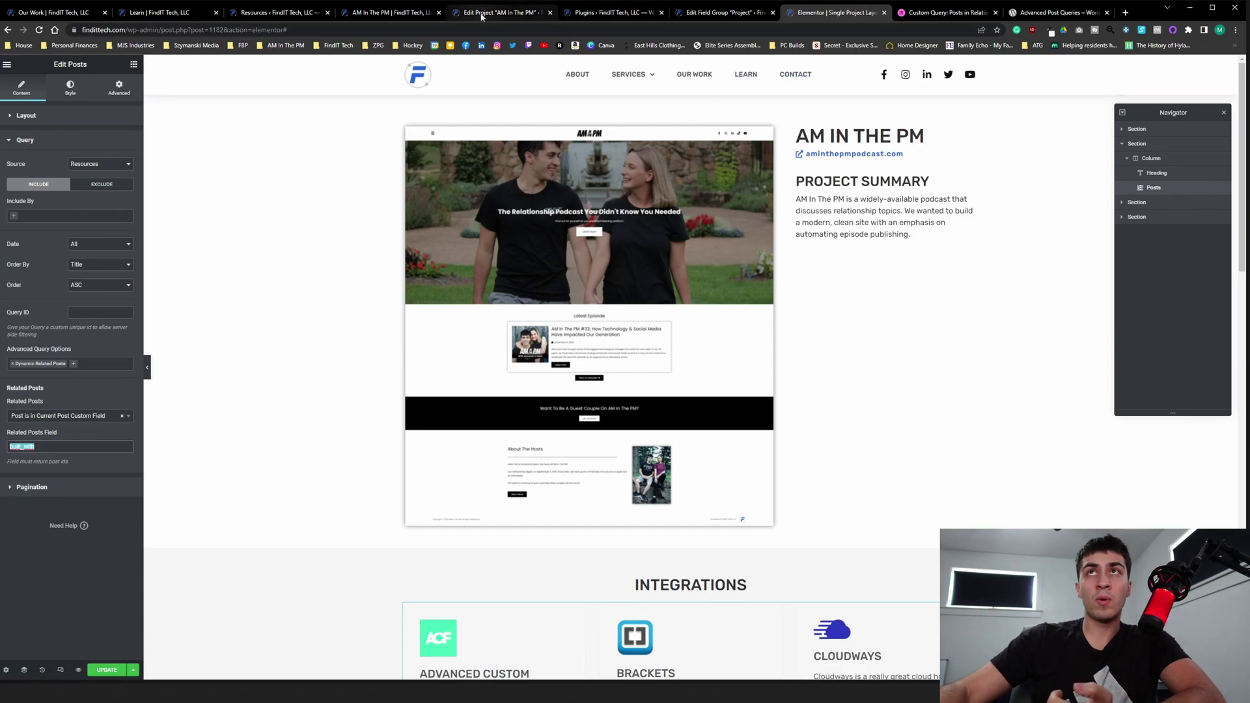
Step: Look up the Built With field's name, built_with, in the Project ACF field group
{"action": "left_click", "coordinate": [395, 17]}
{"action": "left_click", "coordinate": [280, 13]}
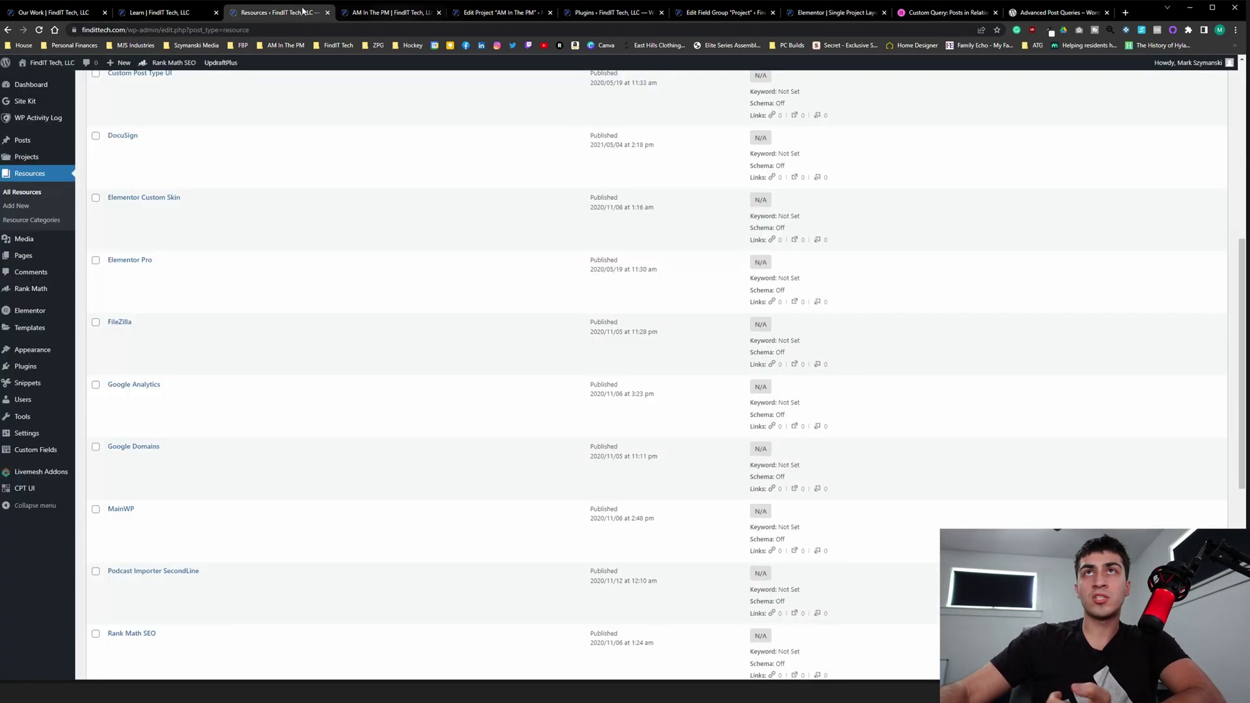
{"action": "left_click", "coordinate": [176, 19]}
{"action": "left_click", "coordinate": [487, 13]}
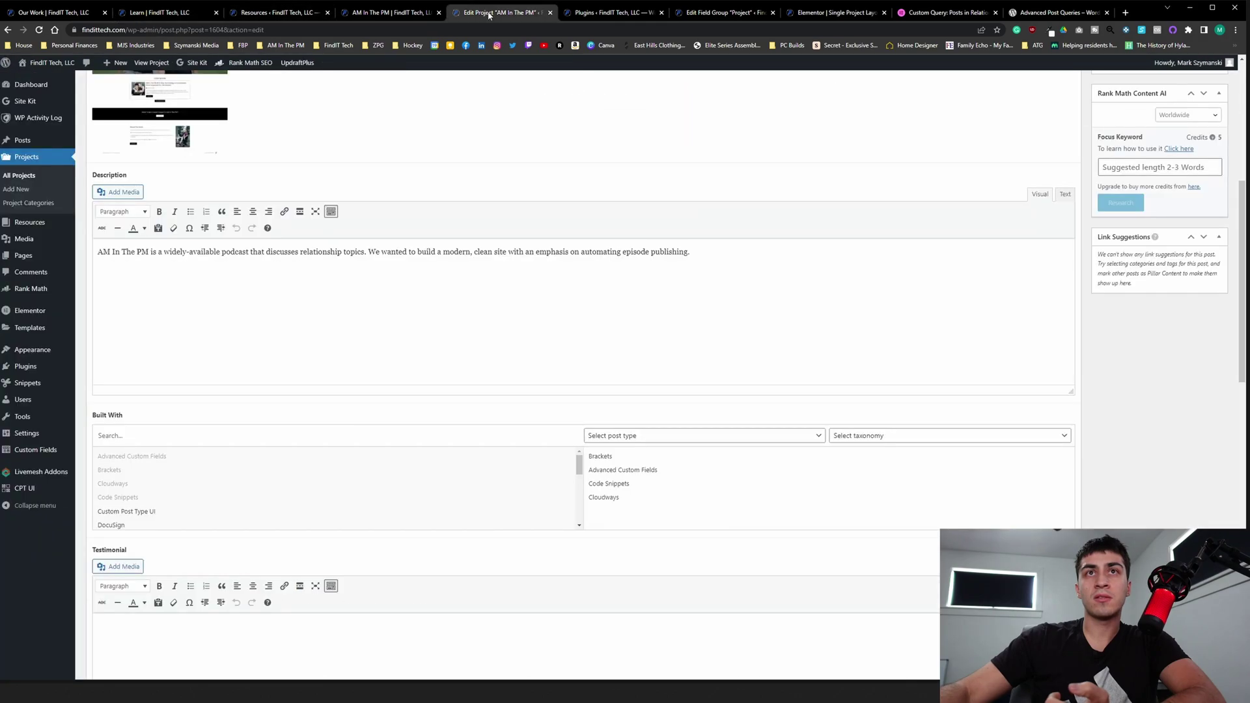
{"action": "scroll", "coordinate": [368, 332], "scroll_direction": "up", "scroll_amount": 1}
{"action": "scroll", "coordinate": [368, 332], "scroll_direction": "down", "scroll_amount": 2}
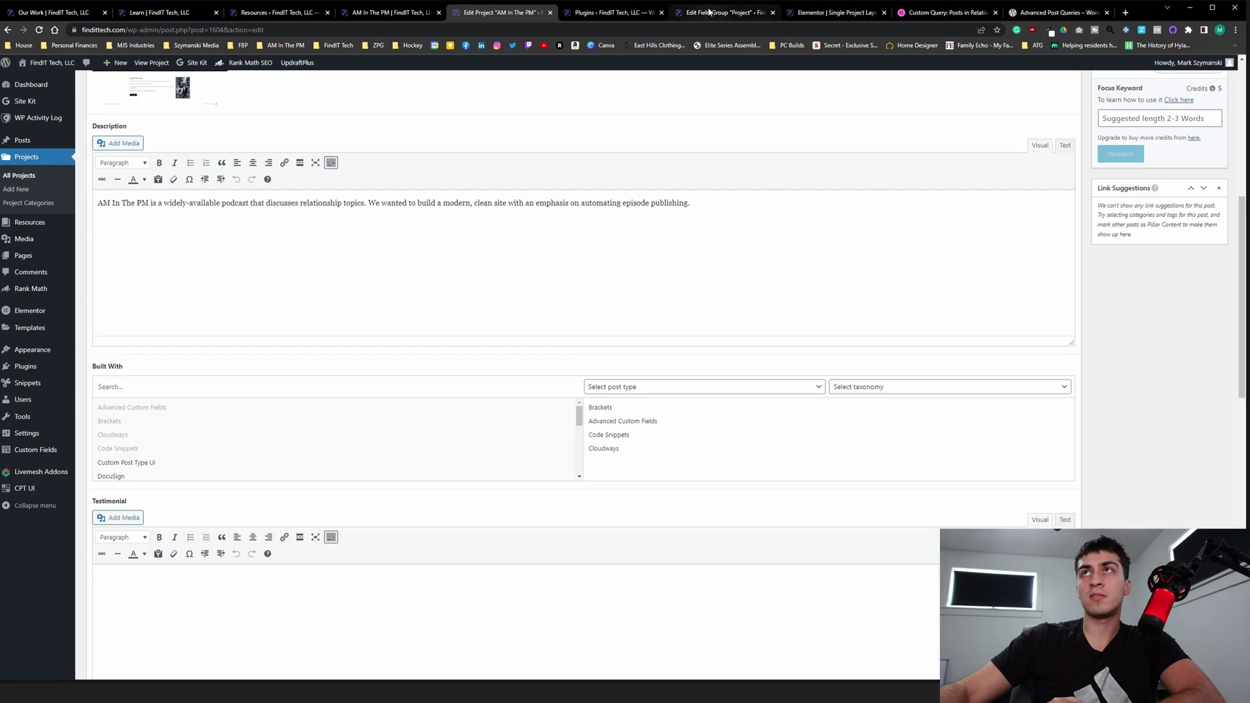
{"action": "left_click", "coordinate": [708, 12]}
{"action": "scroll", "coordinate": [393, 349], "scroll_direction": "up", "scroll_amount": 5}
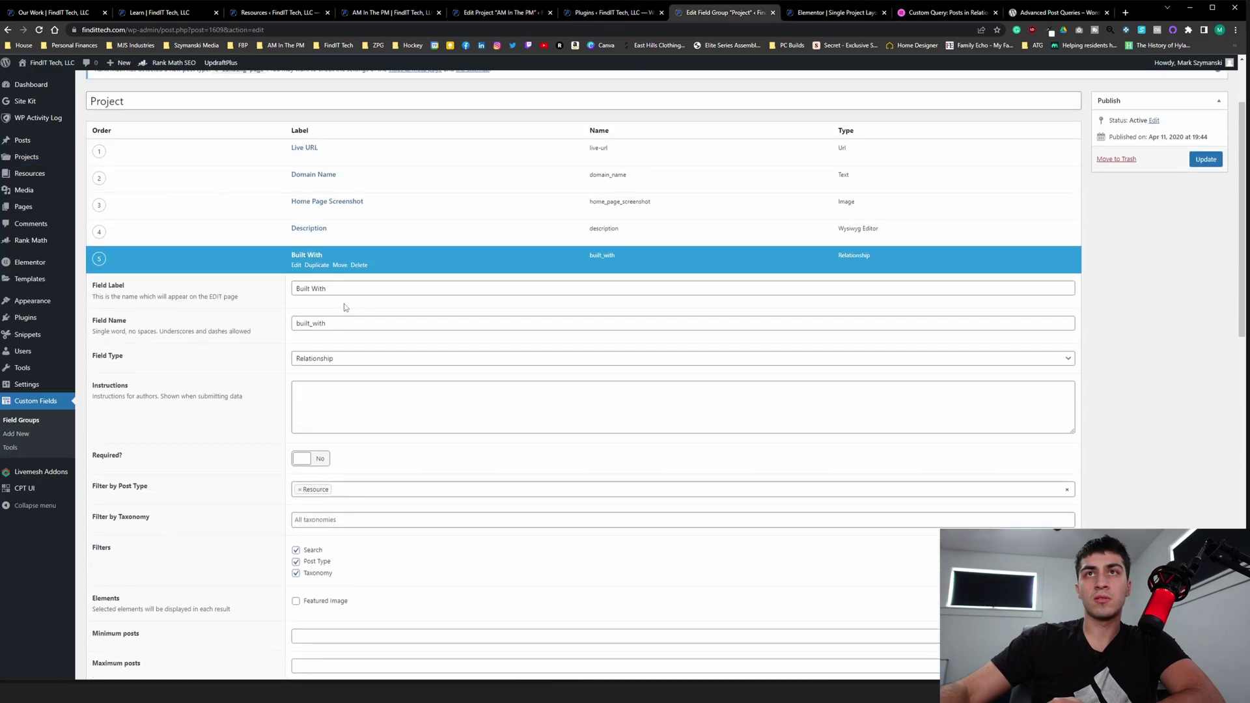
{"action": "double_click", "coordinate": [346, 330]}
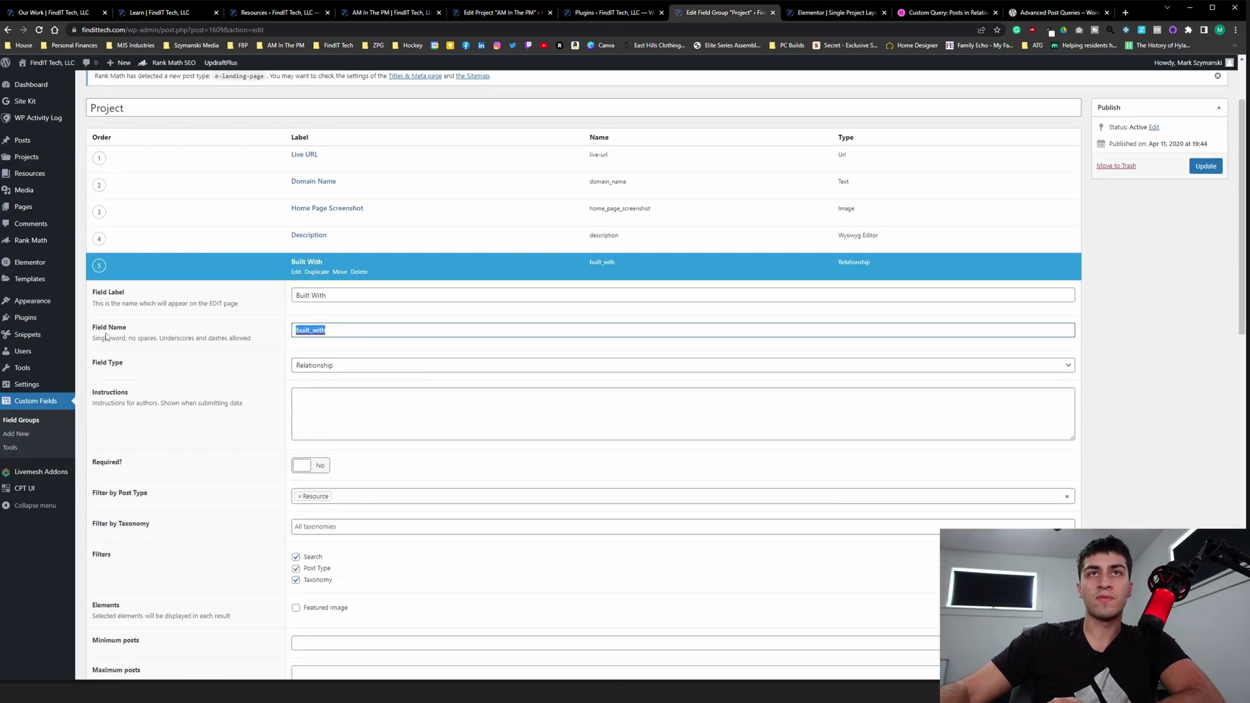
{"action": "left_click", "coordinate": [356, 330]}
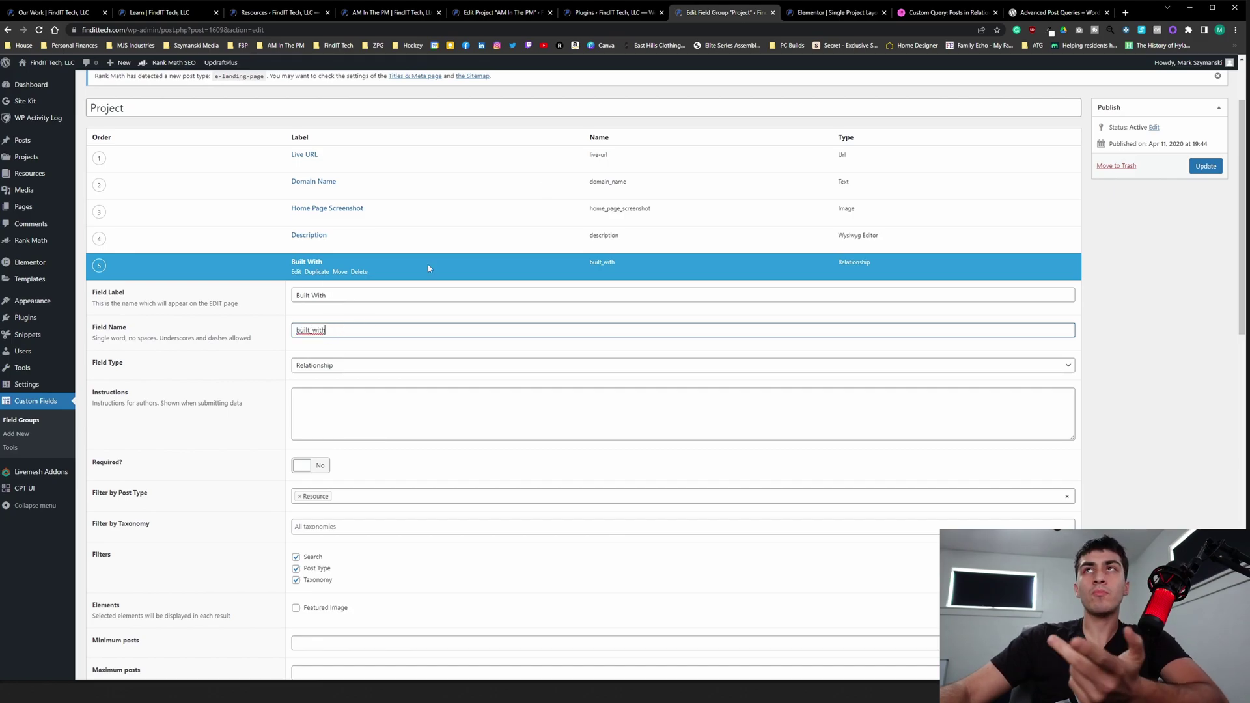
Step: Match Elementor's Related Posts Field to built_with, noting it must return post IDs, and save the layout
{"action": "left_click", "coordinate": [820, 13]}
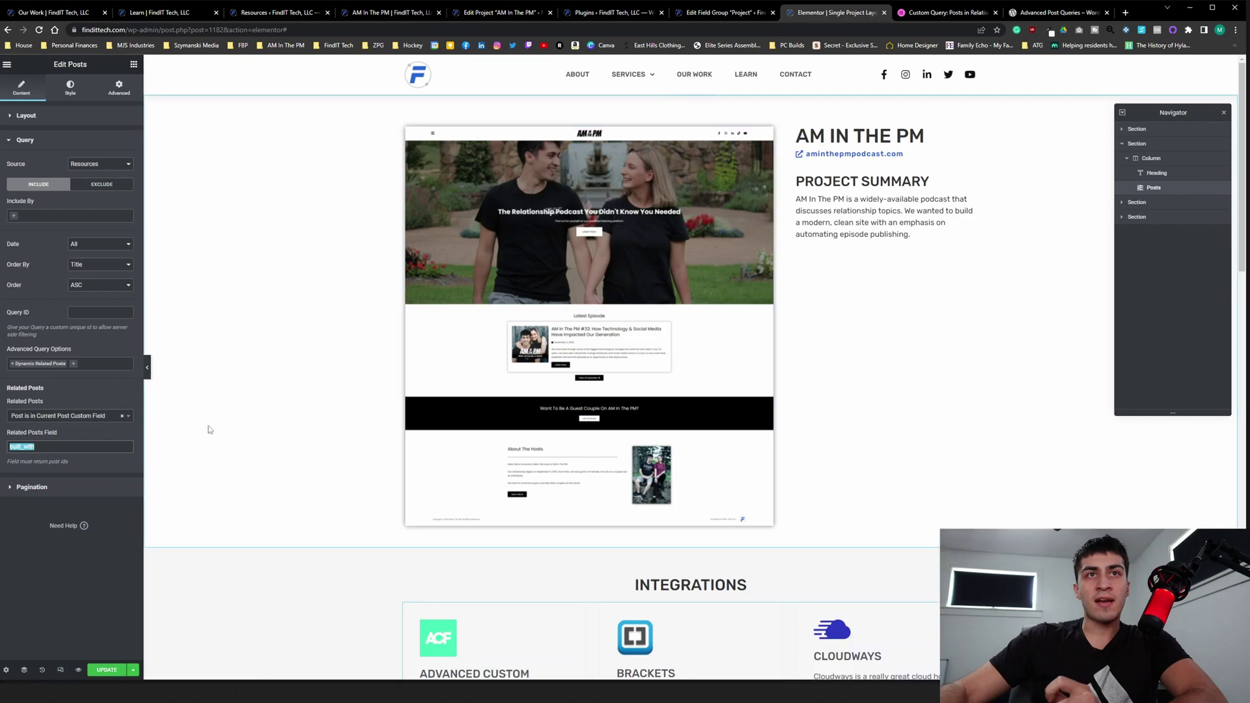
{"action": "left_click_drag", "start_coordinate": [8, 461], "coordinate": [73, 463]}
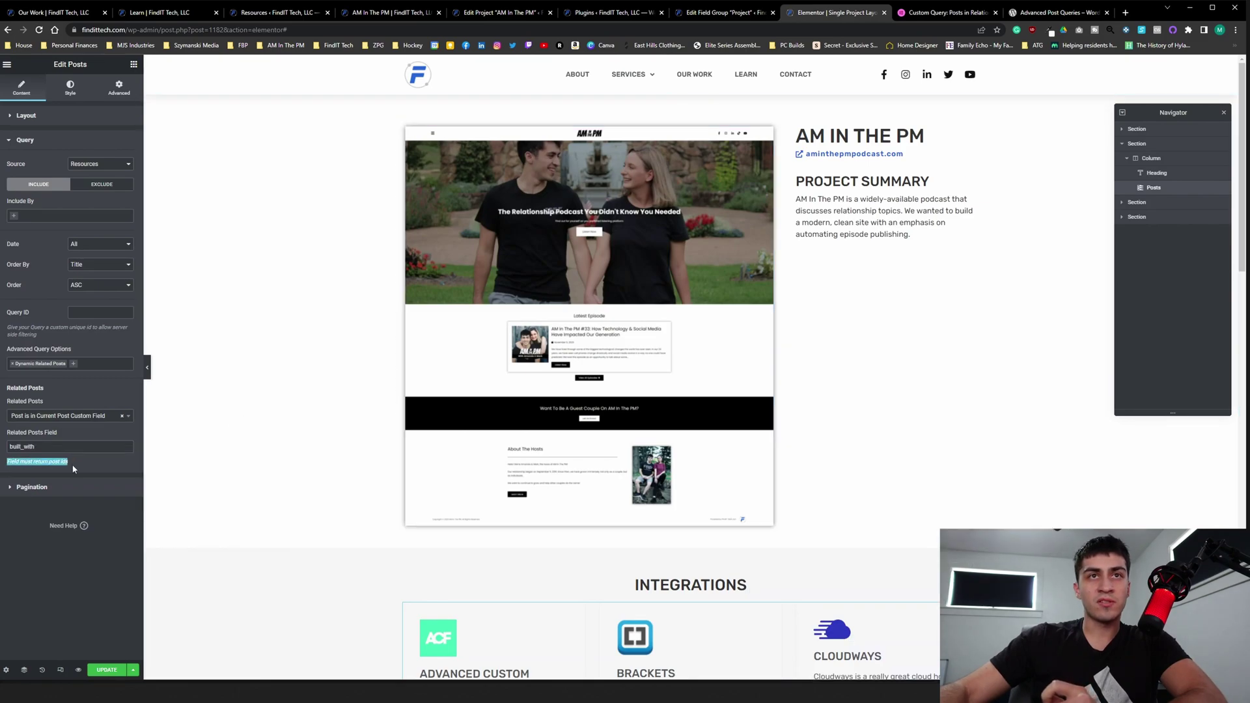
{"action": "left_click", "coordinate": [742, 11]}
{"action": "scroll", "coordinate": [382, 505], "scroll_direction": "down", "scroll_amount": 5}
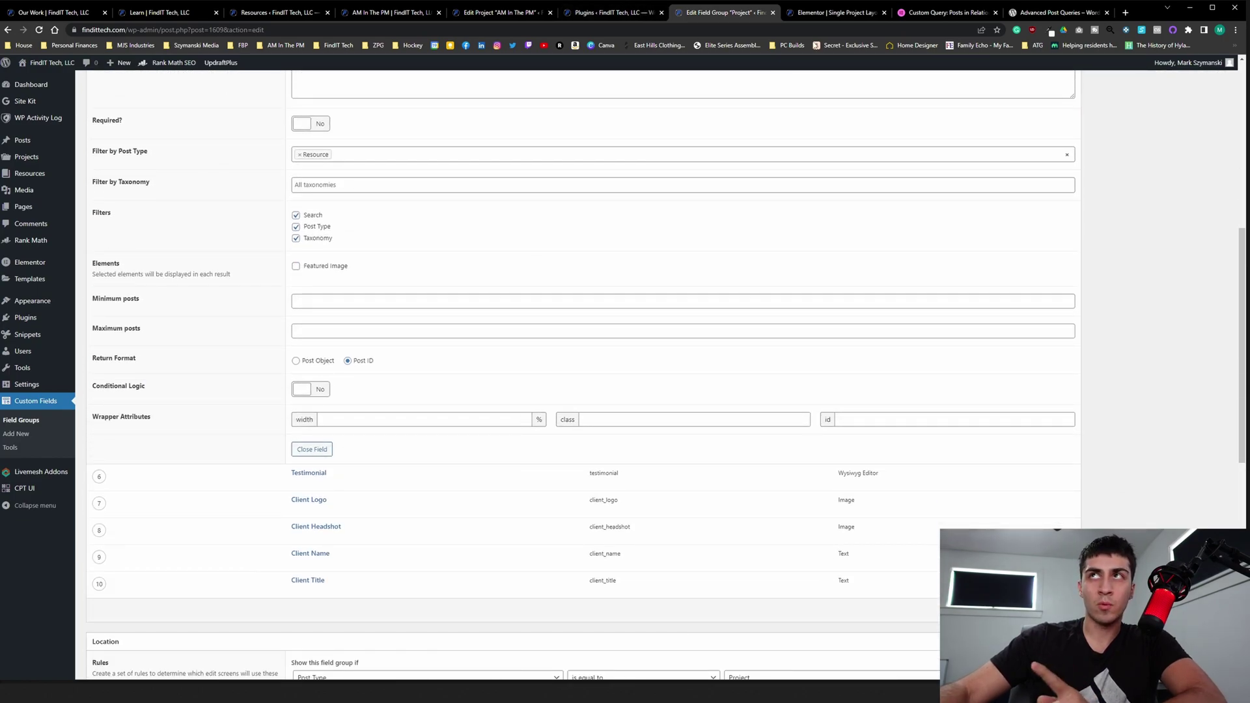
{"action": "left_click", "coordinate": [830, 15]}
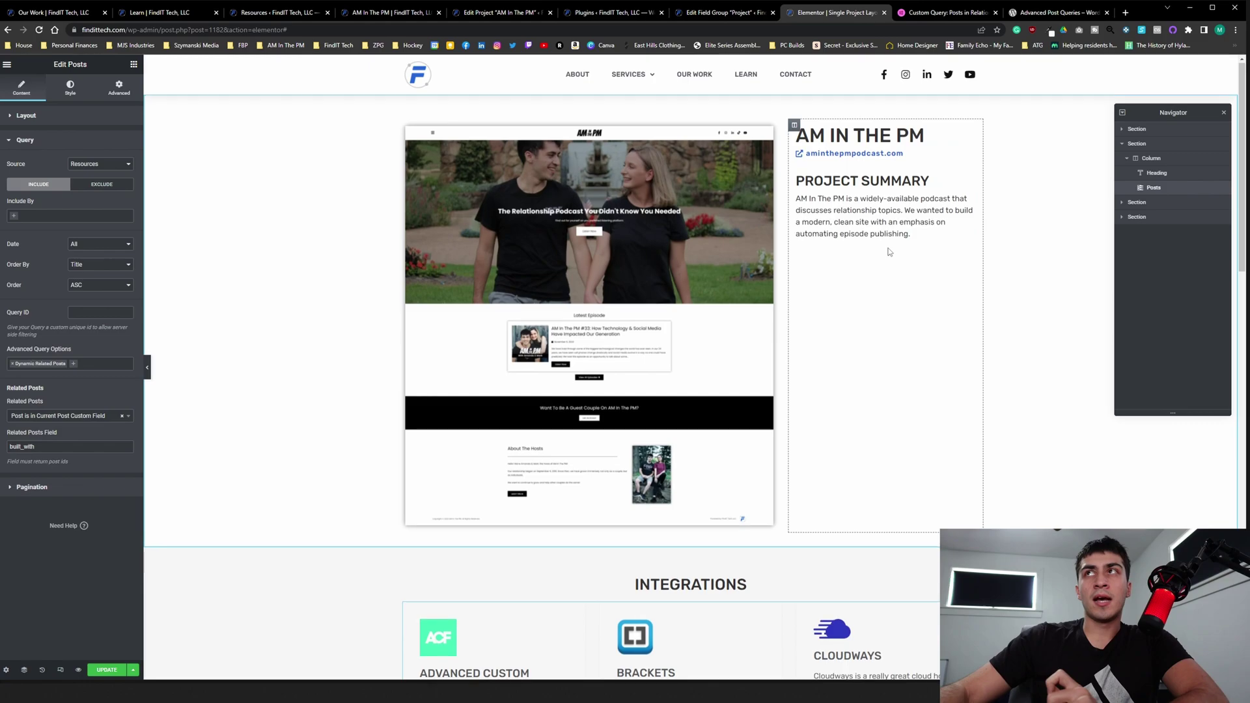
{"action": "scroll", "coordinate": [887, 251], "scroll_direction": "down", "scroll_amount": 2}
{"action": "scroll", "coordinate": [660, 261], "scroll_direction": "down", "scroll_amount": 5}
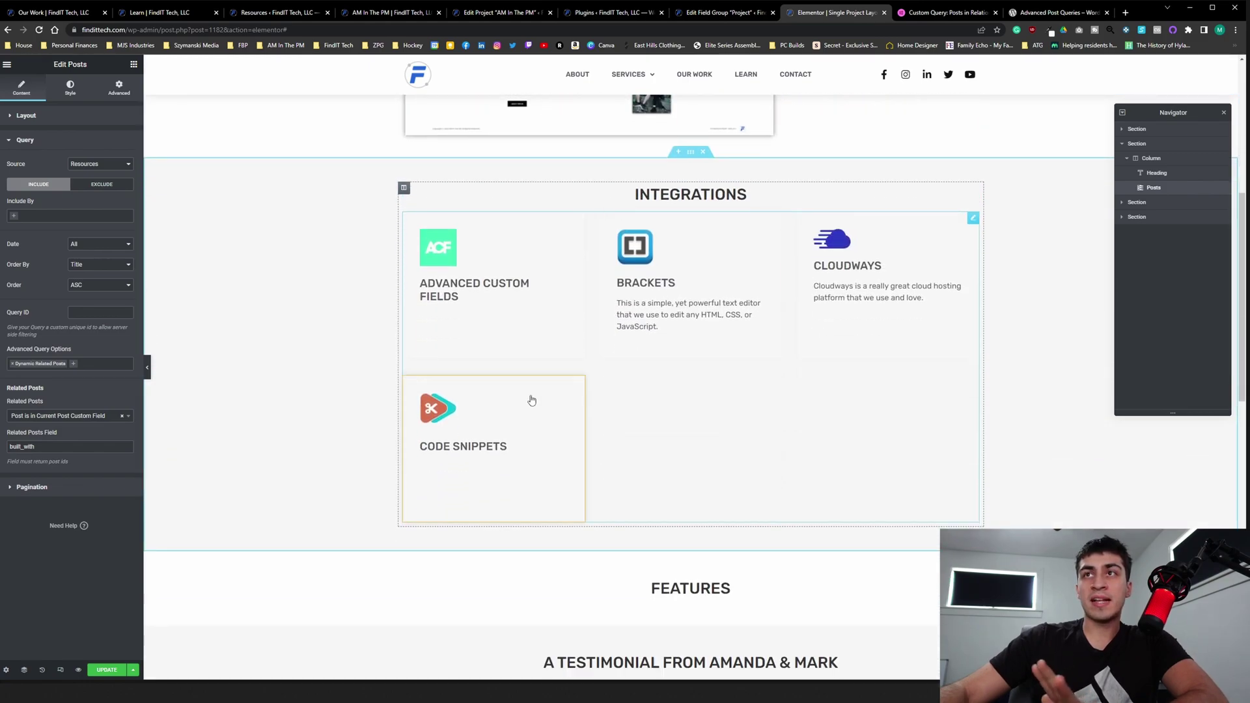
{"action": "key", "text": "ctrl+s"}
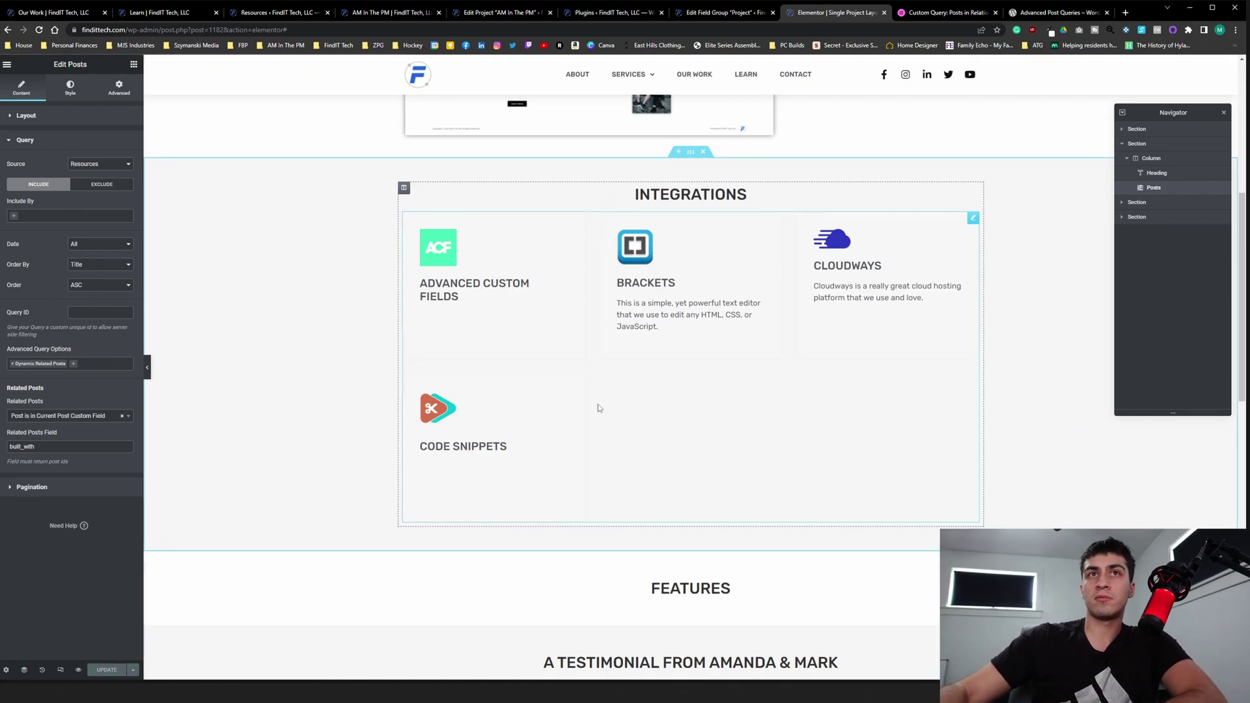
{"action": "left_click", "coordinate": [498, 12]}
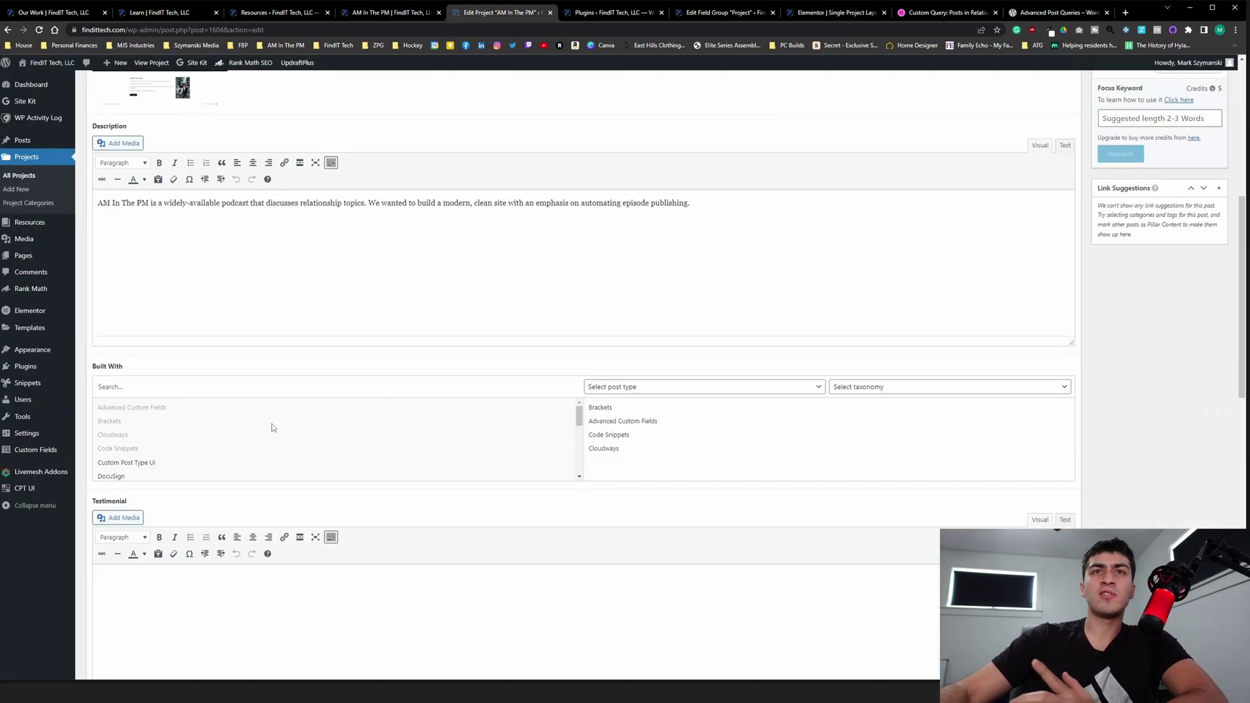
Step: Scroll through the AM In The PM project's Built With resources and back to the top
{"action": "scroll", "coordinate": [195, 439], "scroll_direction": "down", "scroll_amount": 1}
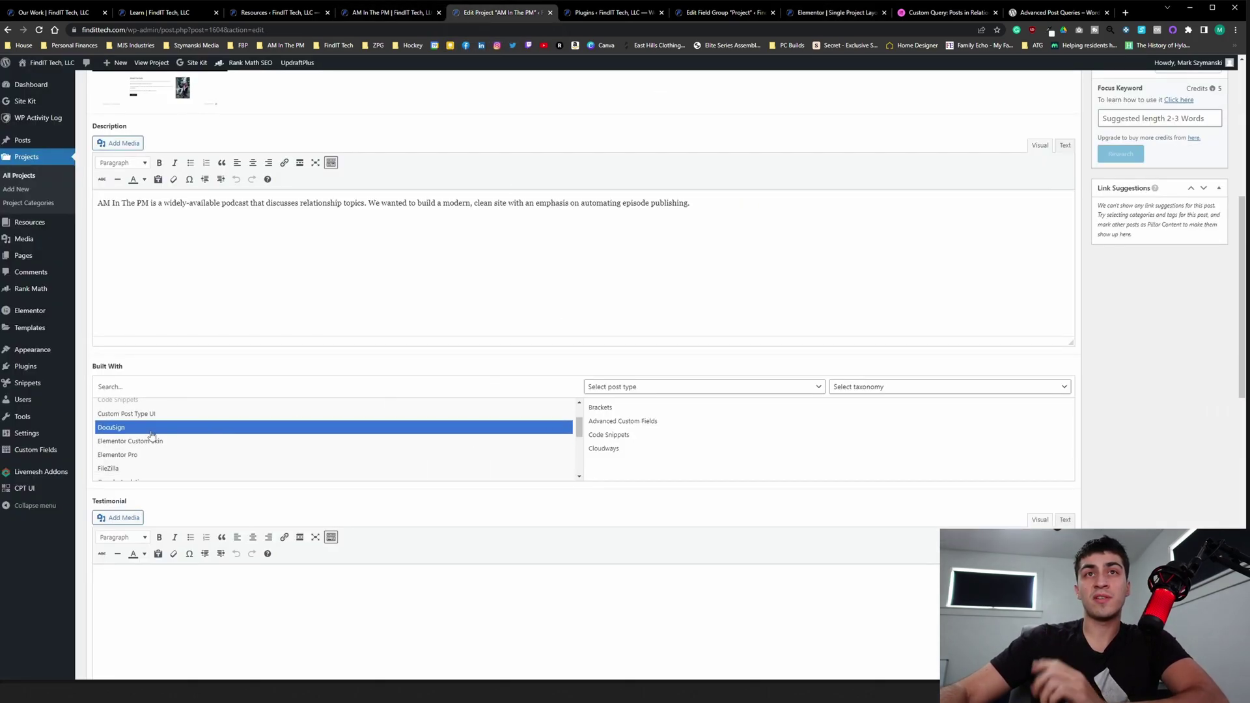
{"action": "scroll", "coordinate": [146, 436], "scroll_direction": "down", "scroll_amount": 2}
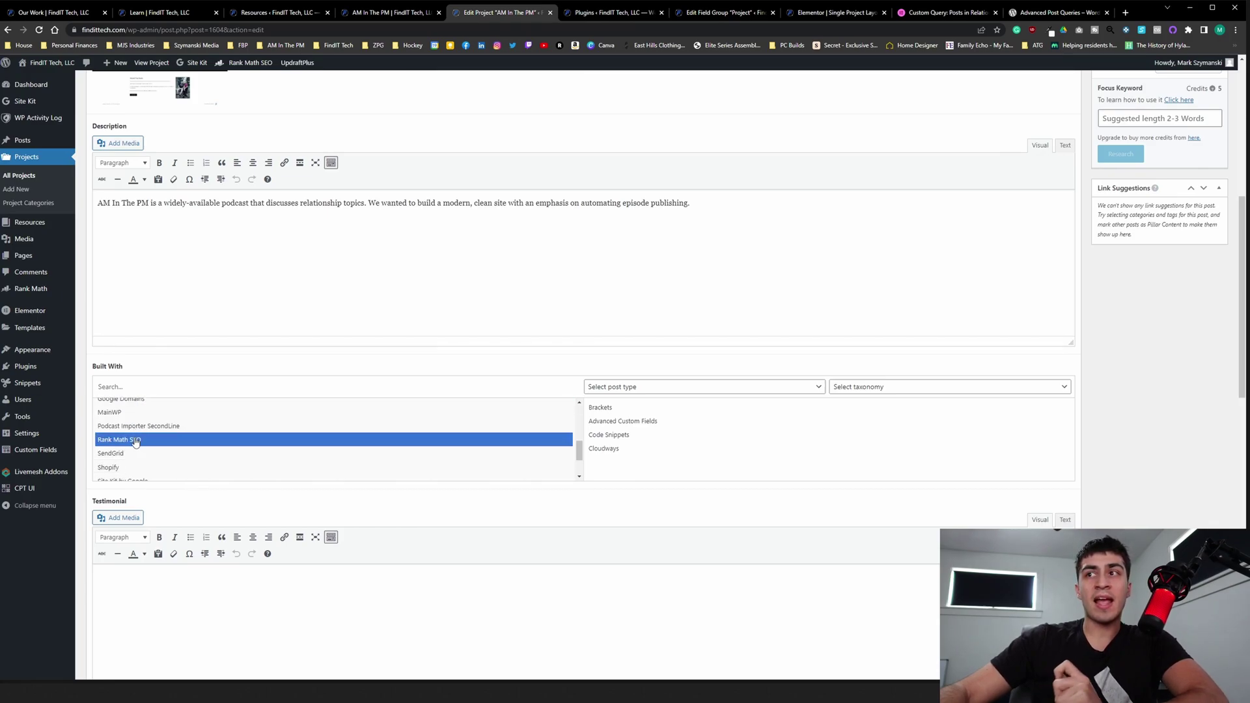
{"action": "scroll", "coordinate": [135, 442], "scroll_direction": "down", "scroll_amount": 1}
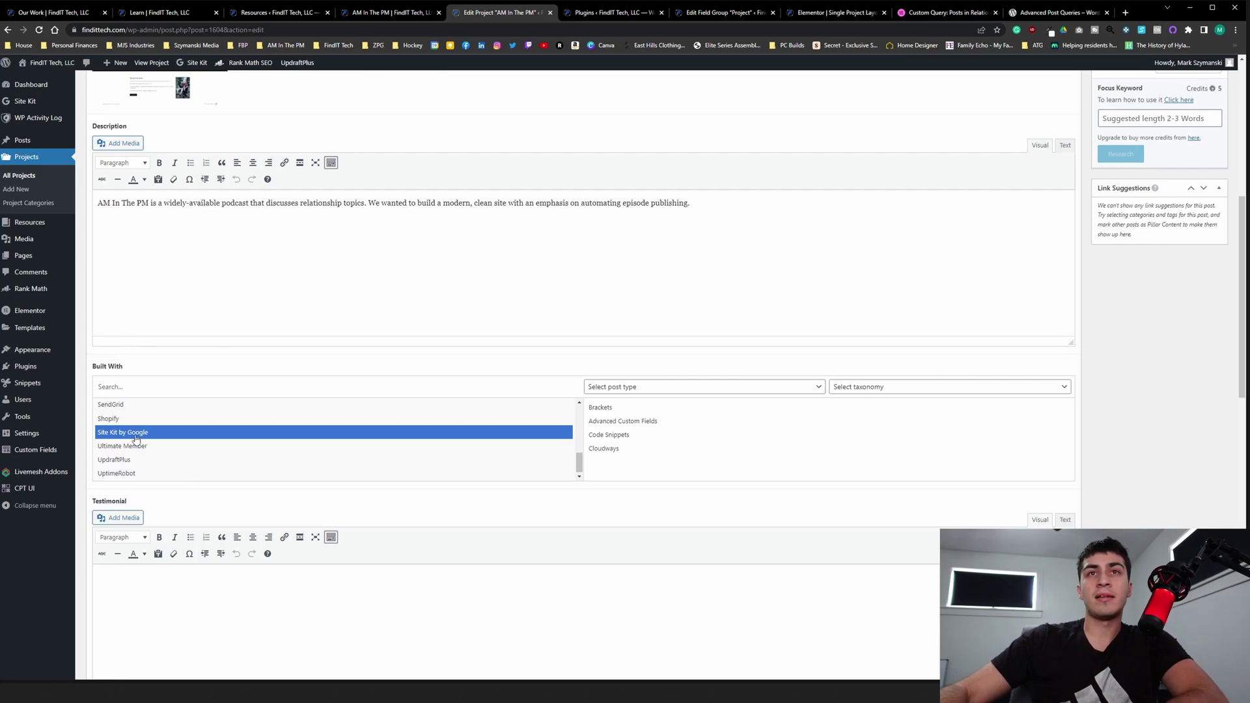
{"action": "scroll", "coordinate": [135, 440], "scroll_direction": "down", "scroll_amount": 1}
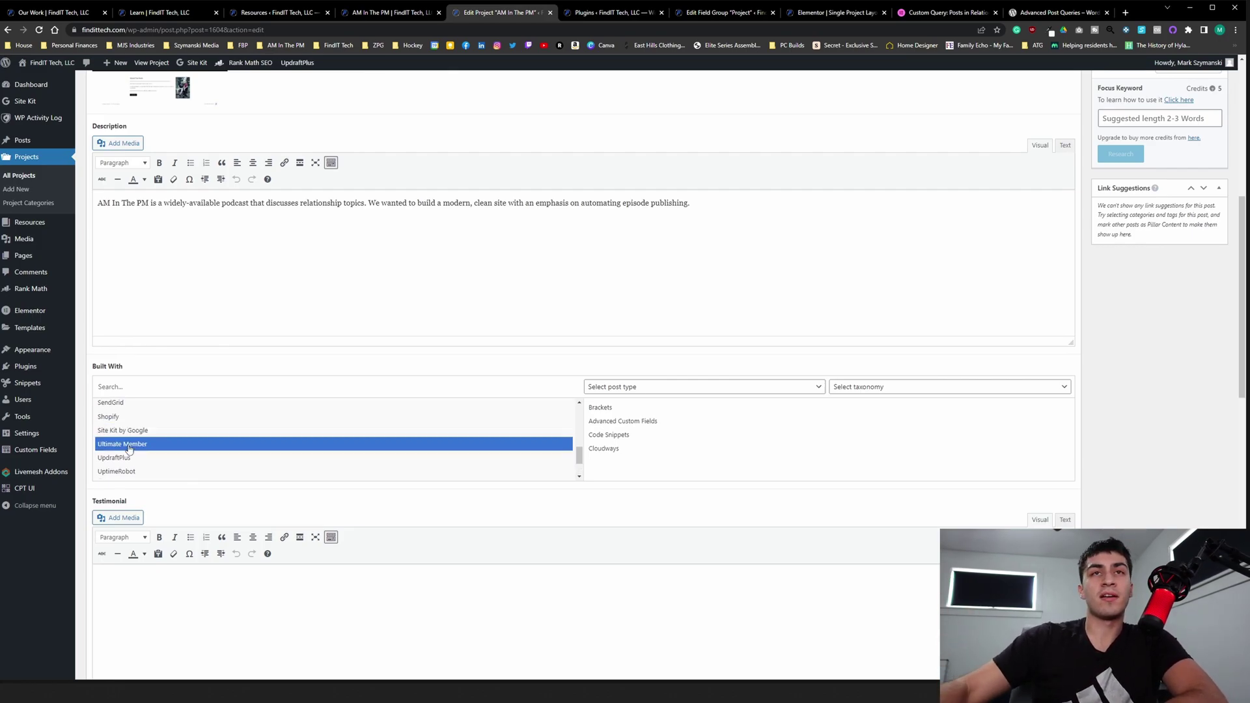
{"action": "scroll", "coordinate": [1050, 402], "scroll_direction": "up", "scroll_amount": 3}
{"action": "scroll", "coordinate": [1051, 402], "scroll_direction": "up", "scroll_amount": 4}
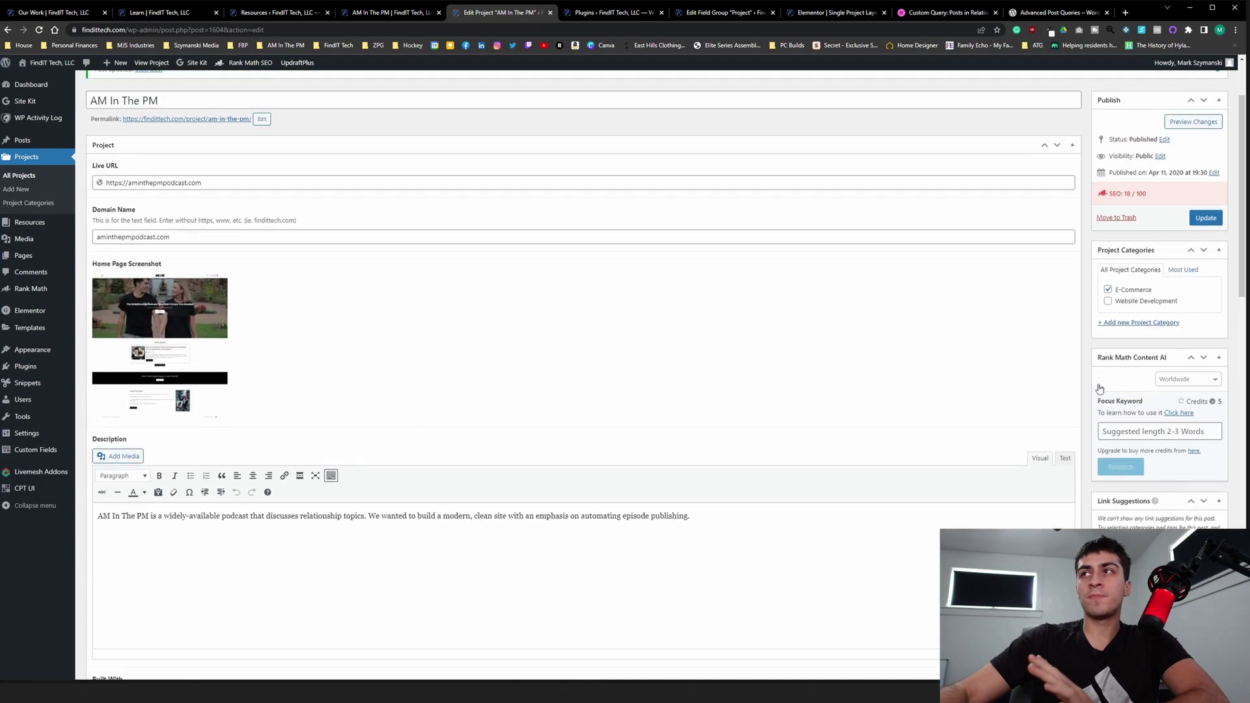